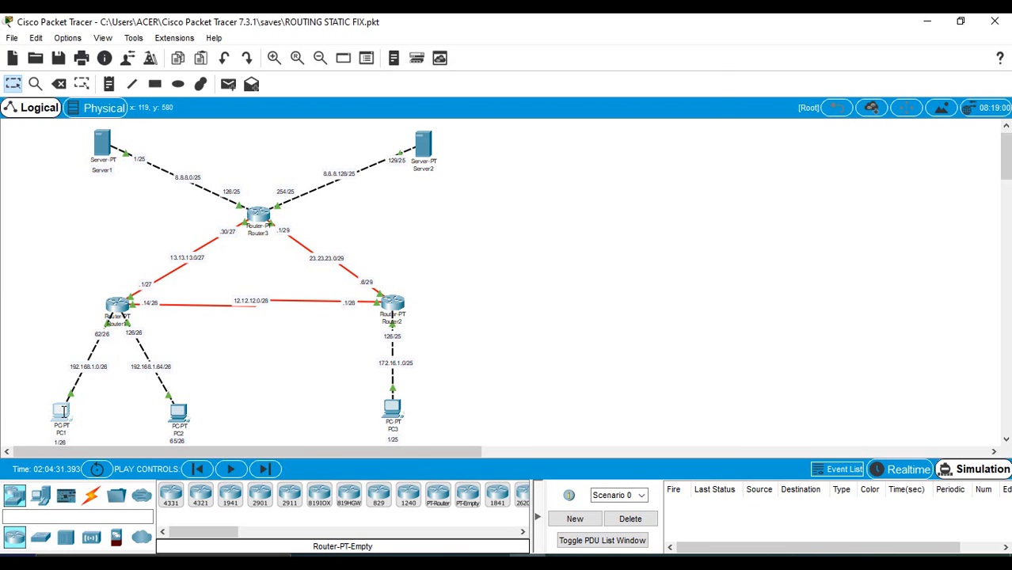
# Step: Check PC1's IPv4 address, subnet mask and default gateway in its IP configuration, and close its window
pyautogui.click(64, 412)
pyautogui.click(357, 199)
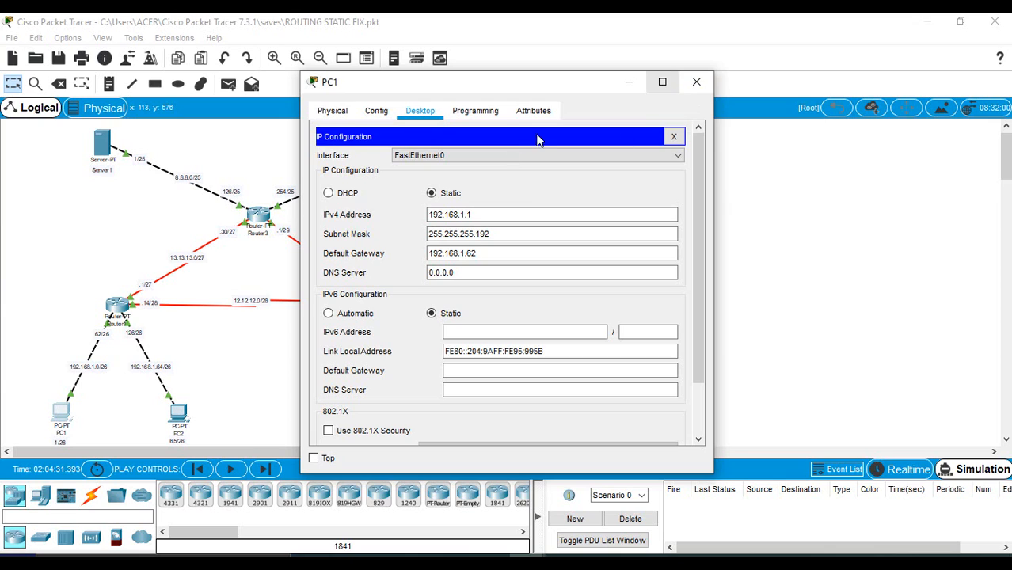
pyautogui.click(694, 84)
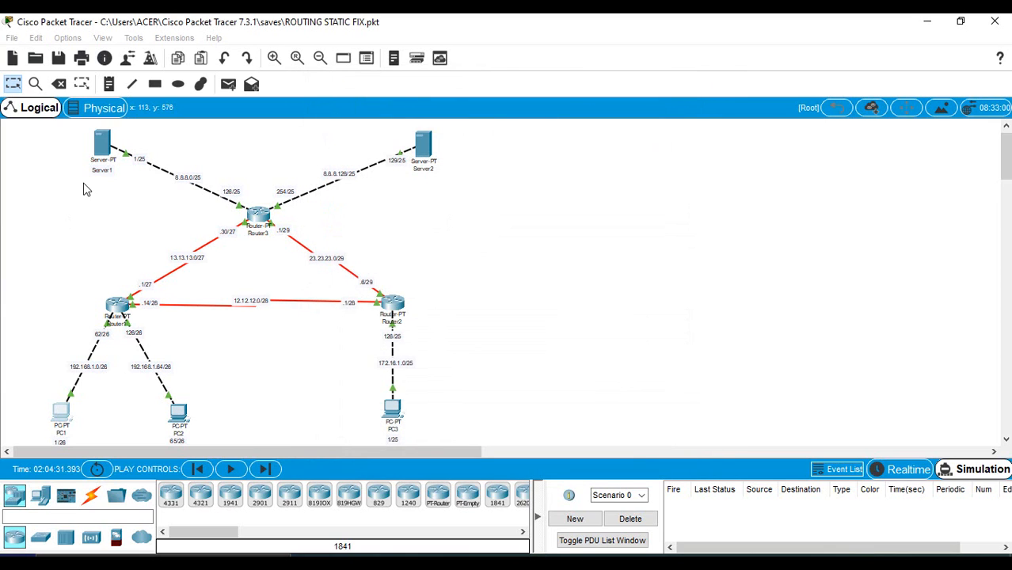
# Step: Check Server1's IPv4 address, subnet mask and default gateway in its IP configuration, and close its window
pyautogui.click(98, 145)
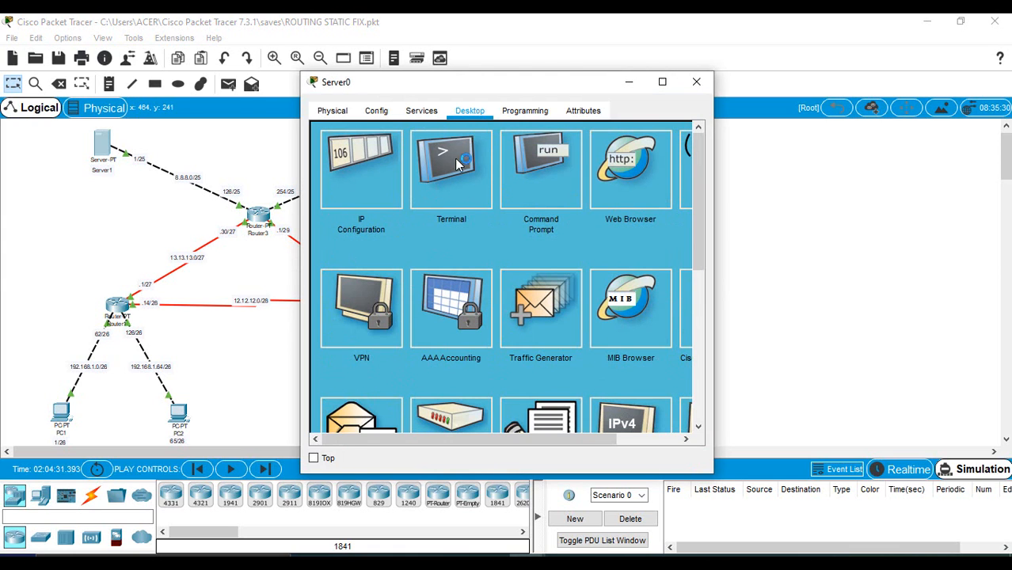
pyautogui.click(350, 146)
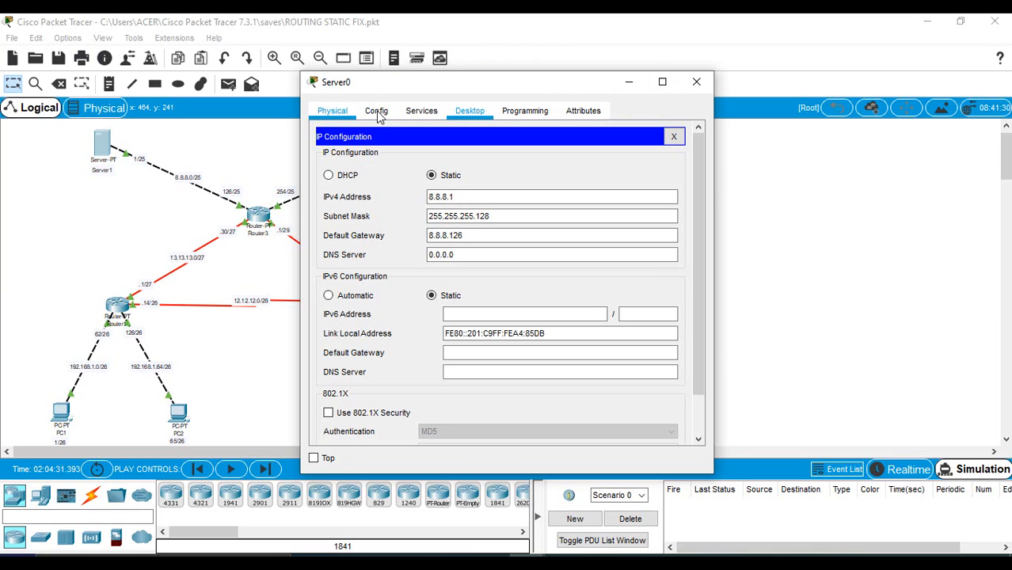
pyautogui.click(343, 110)
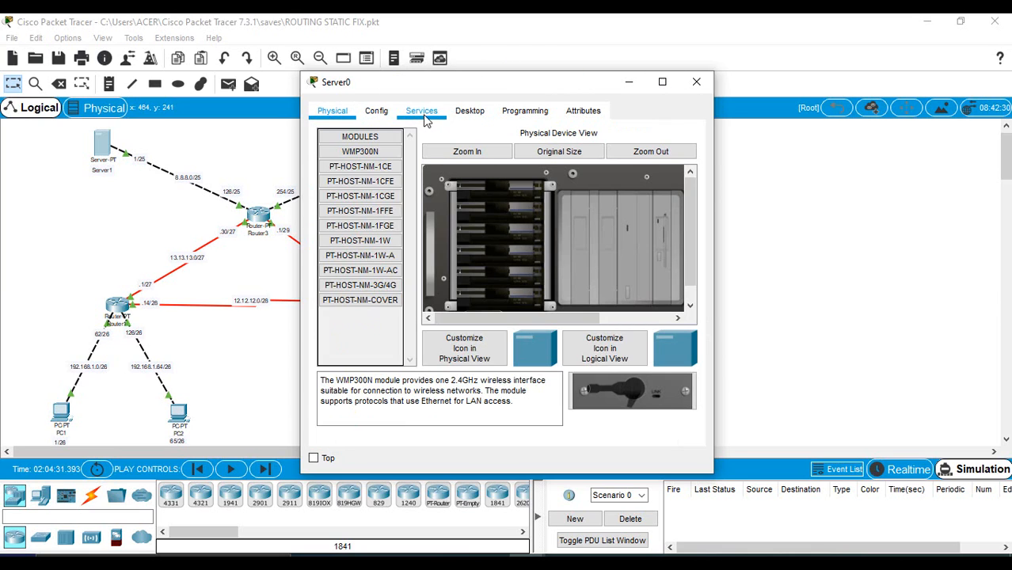
pyautogui.click(460, 114)
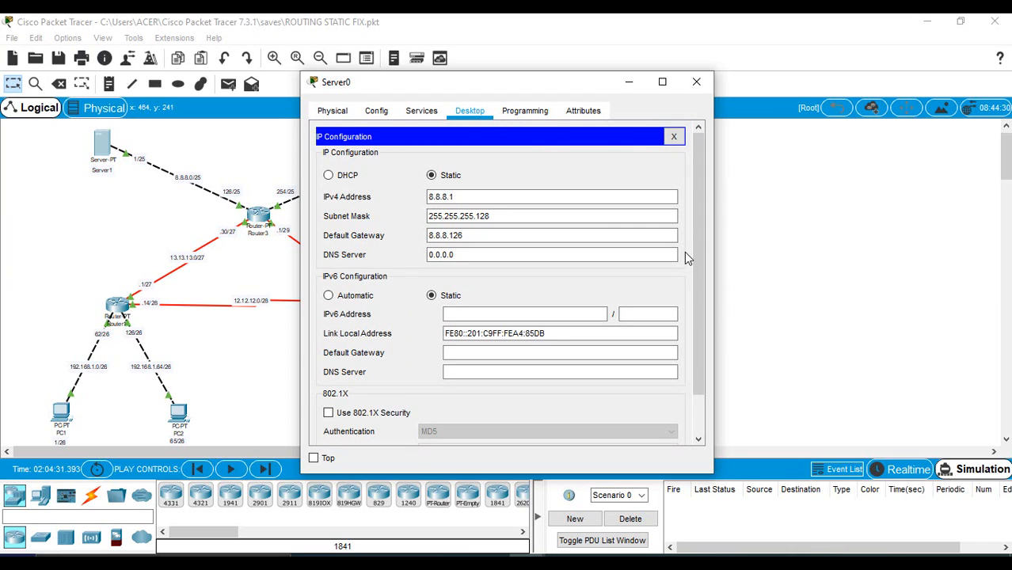
pyautogui.moveTo(698, 263); pyautogui.dragTo(705, 187)
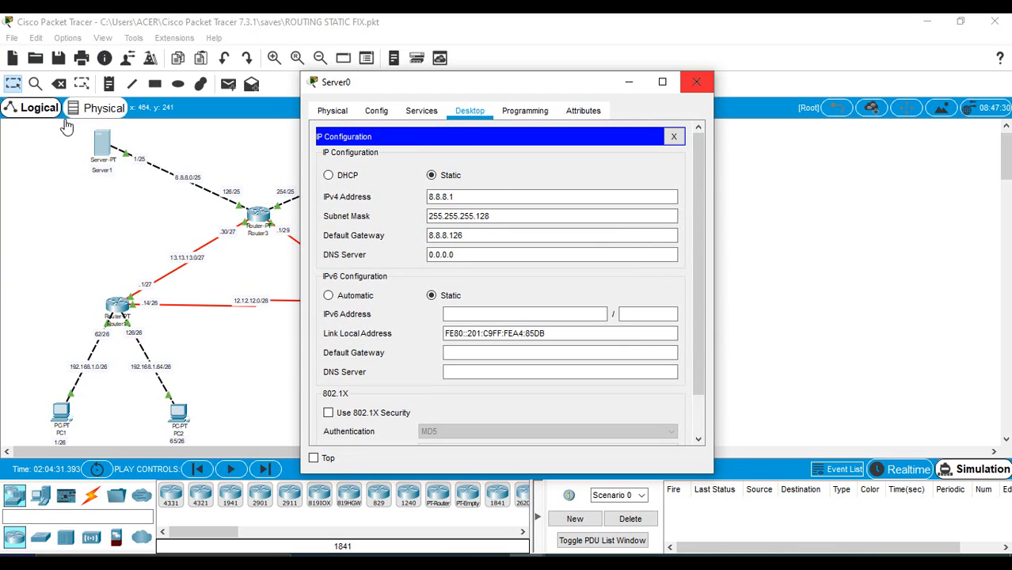
pyautogui.click(697, 82)
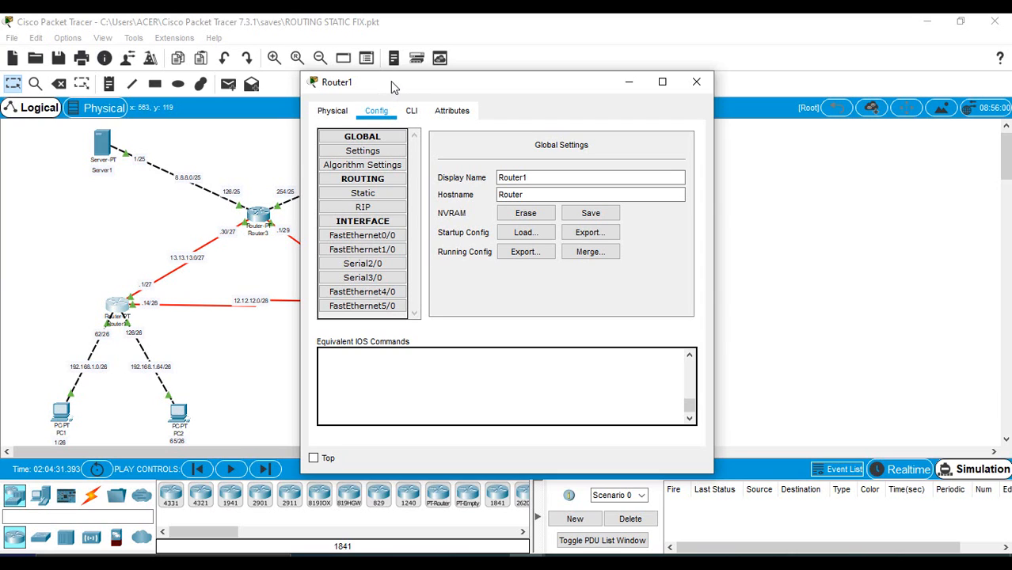
# Step: Examine the IP address and subnet mask of Router1's Serial3/0 and Serial2/0 interfaces, keeping the topology in view
pyautogui.moveTo(393, 86); pyautogui.dragTo(423, 91)
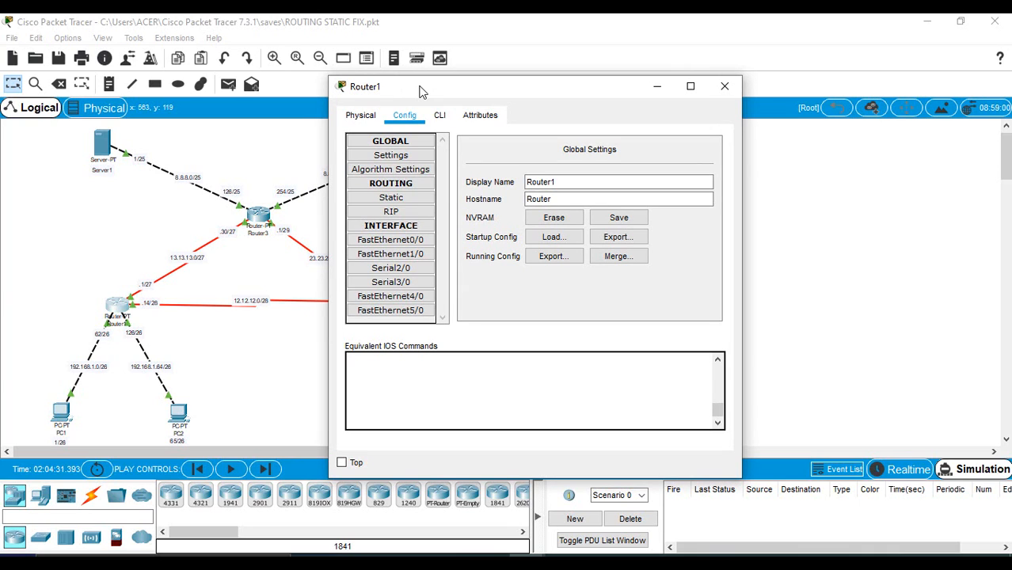
pyautogui.moveTo(440, 88); pyautogui.dragTo(544, 95)
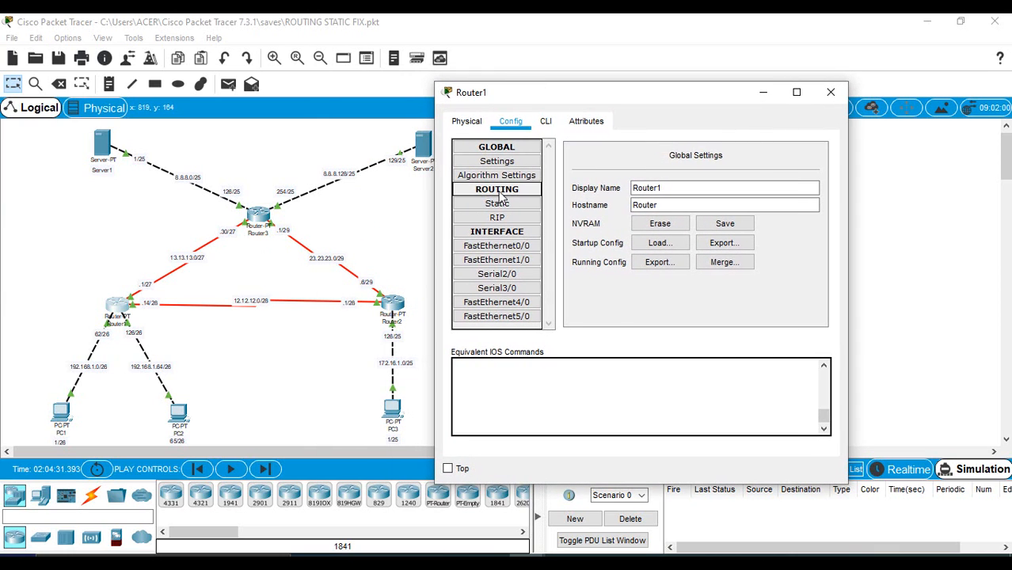
pyautogui.click(520, 291)
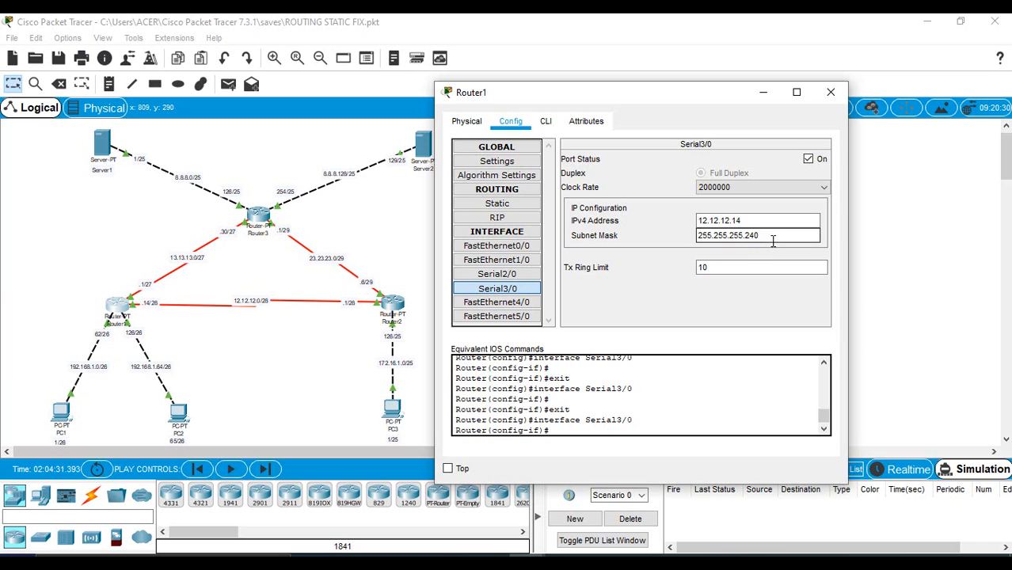
pyautogui.click(515, 274)
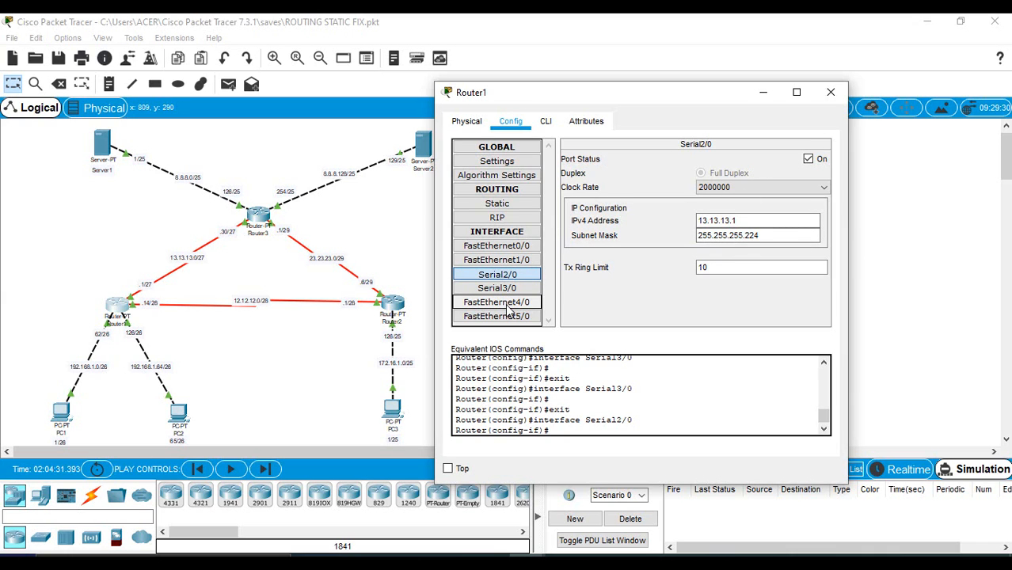
# Step: Examine the IP address and subnet mask of Router1's FastEthernet0/0 and FastEthernet1/0 interfaces, and close its window
pyautogui.click(499, 247)
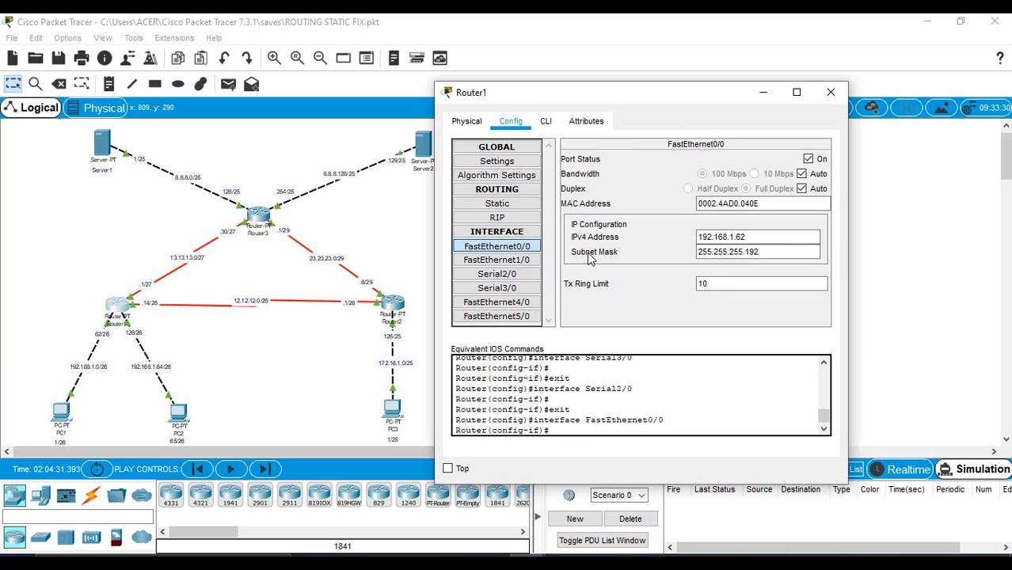
pyautogui.click(727, 238)
pyautogui.click(741, 251)
pyautogui.click(513, 264)
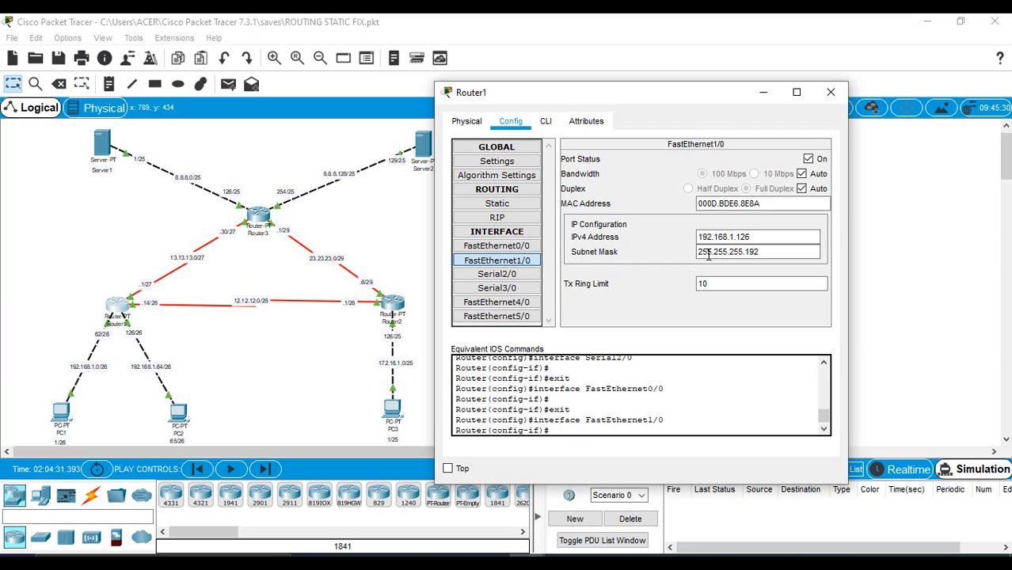
pyautogui.click(776, 251)
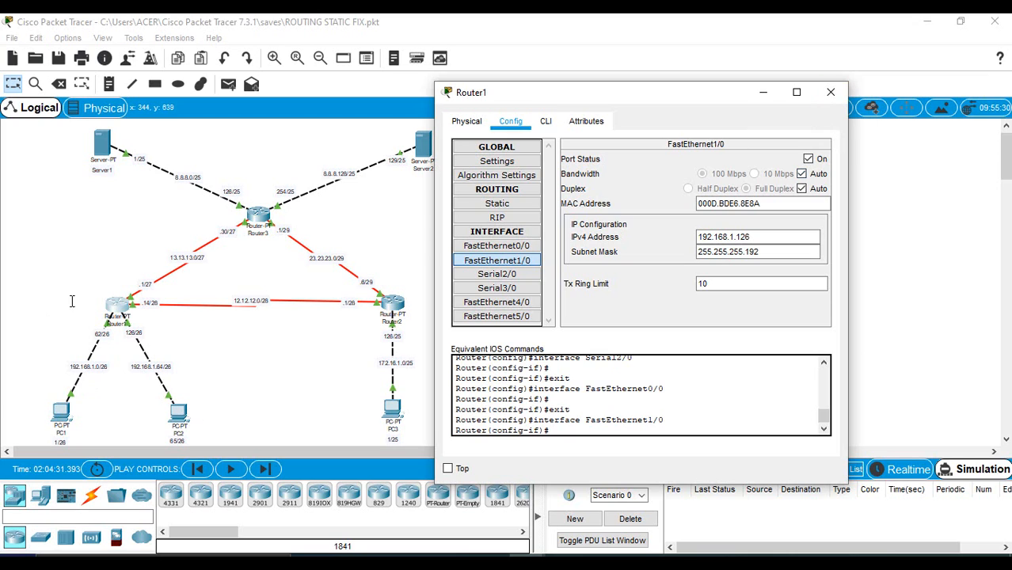
pyautogui.click(831, 92)
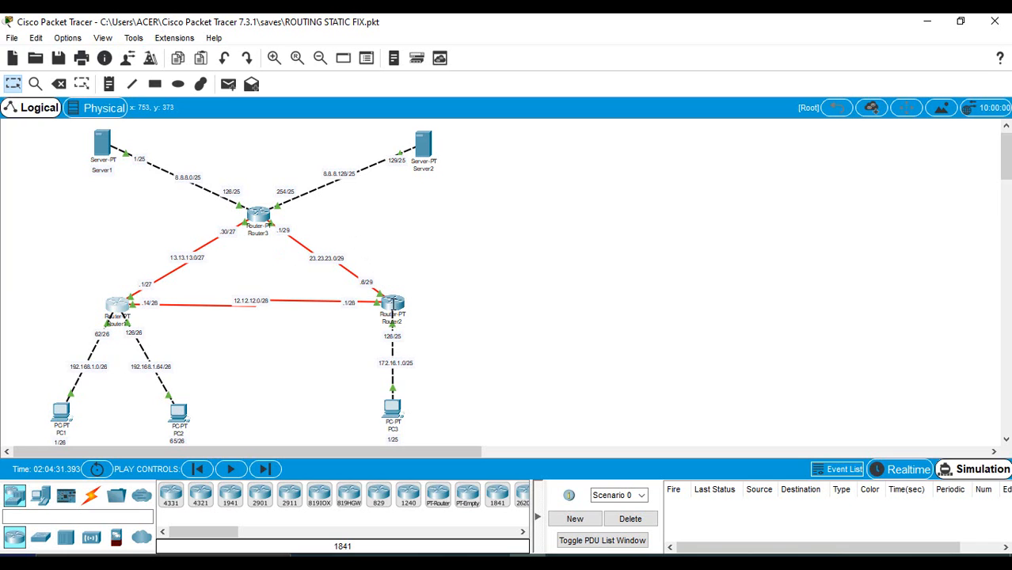
# Step: Examine the IP settings of Router2's FastEthernet0/0, Serial2/0 and Serial3/0 interfaces, keeping the topology in view
pyautogui.moveTo(394, 306)
pyautogui.click(388, 307)
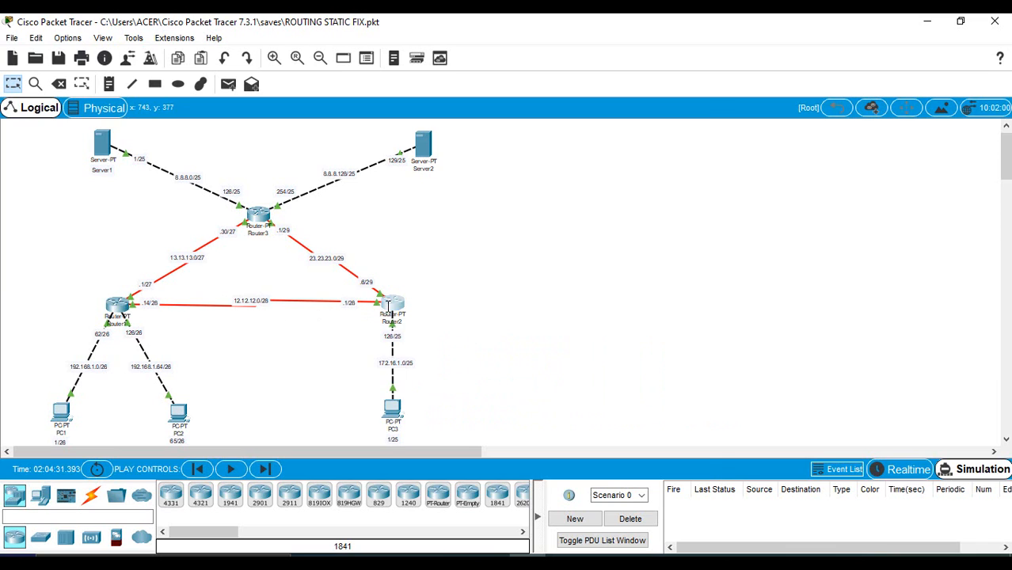
pyautogui.moveTo(436, 86); pyautogui.dragTo(514, 77)
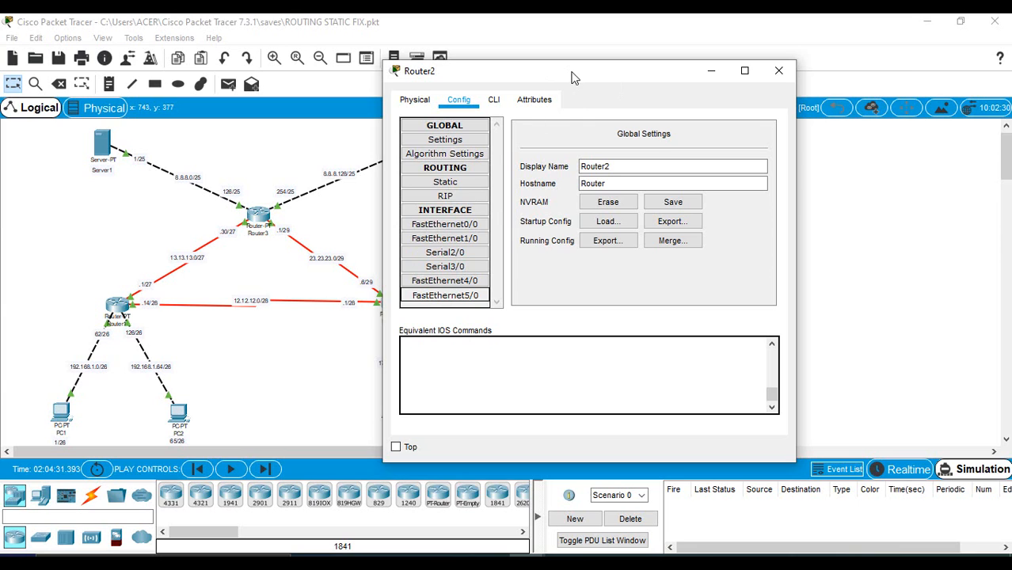
pyautogui.moveTo(575, 78); pyautogui.dragTo(672, 96)
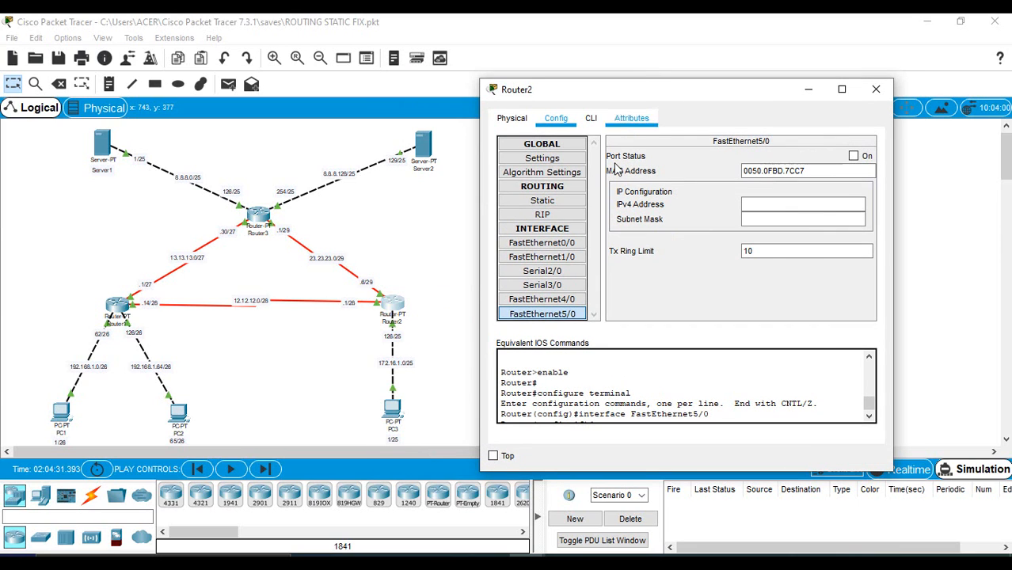
pyautogui.click(556, 243)
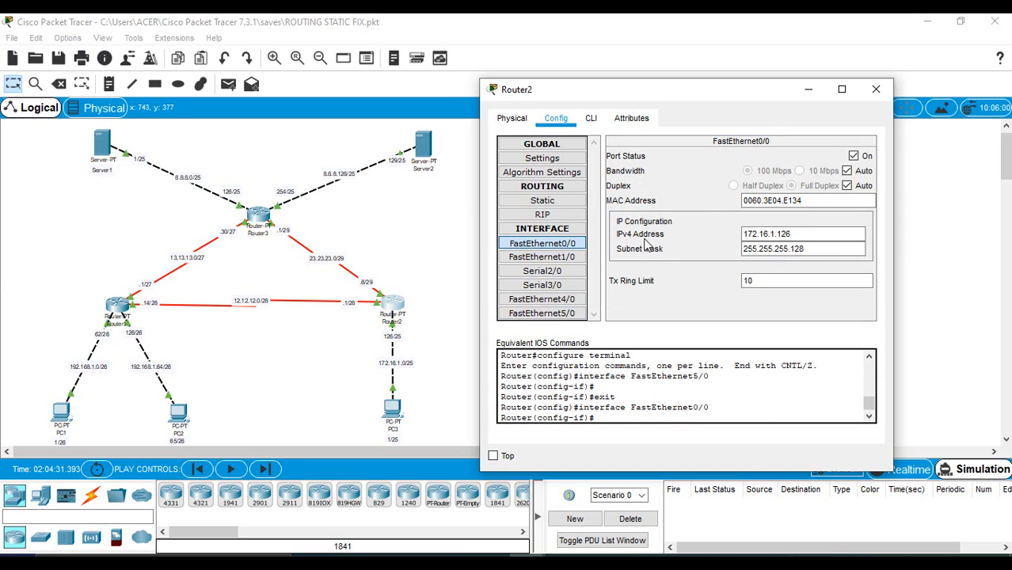
pyautogui.click(559, 273)
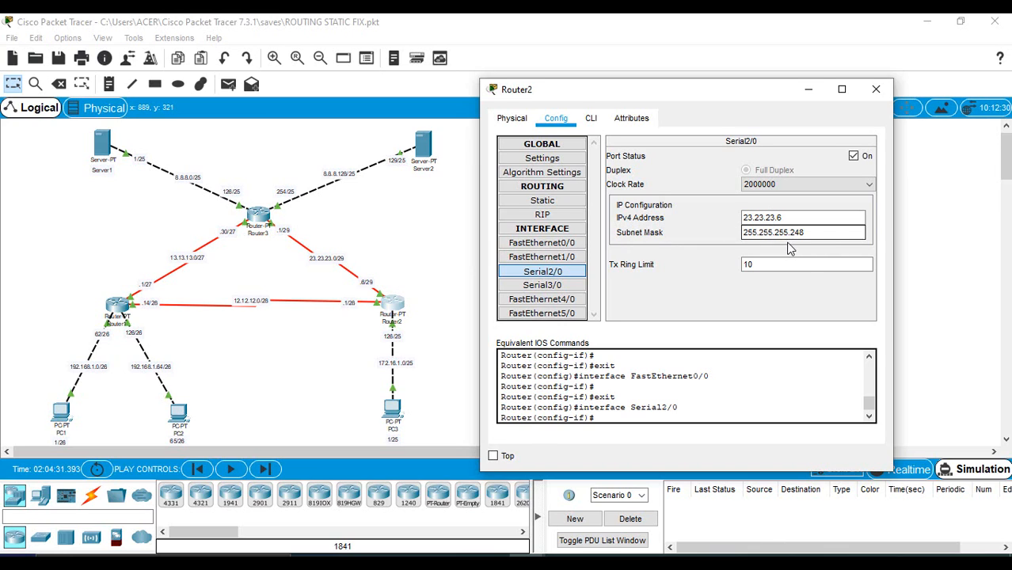
pyautogui.click(535, 288)
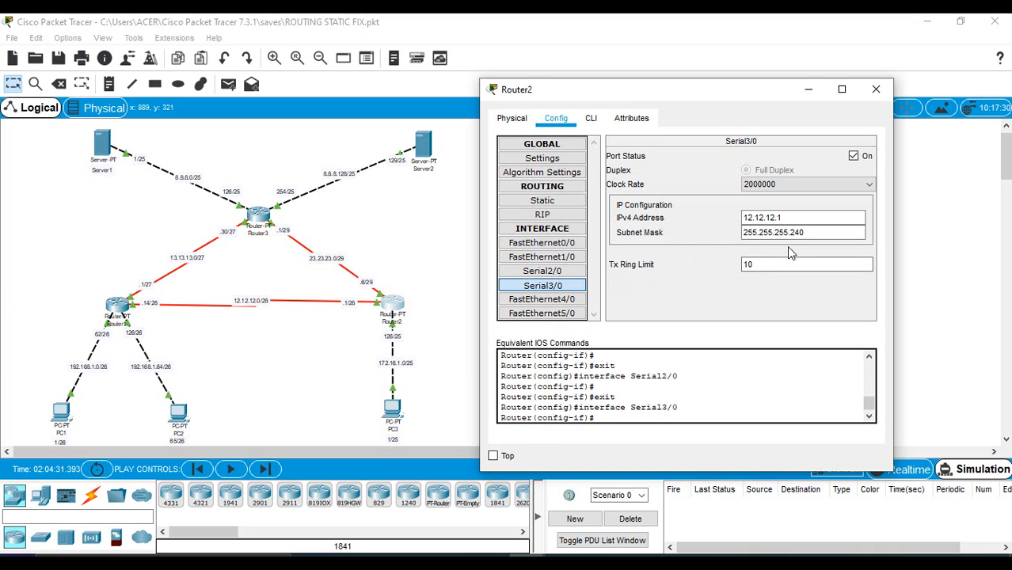
# Step: Recheck the IPv4 address and subnet mask of Router2's FastEthernet0/0 interface, and close its window
pyautogui.click(540, 246)
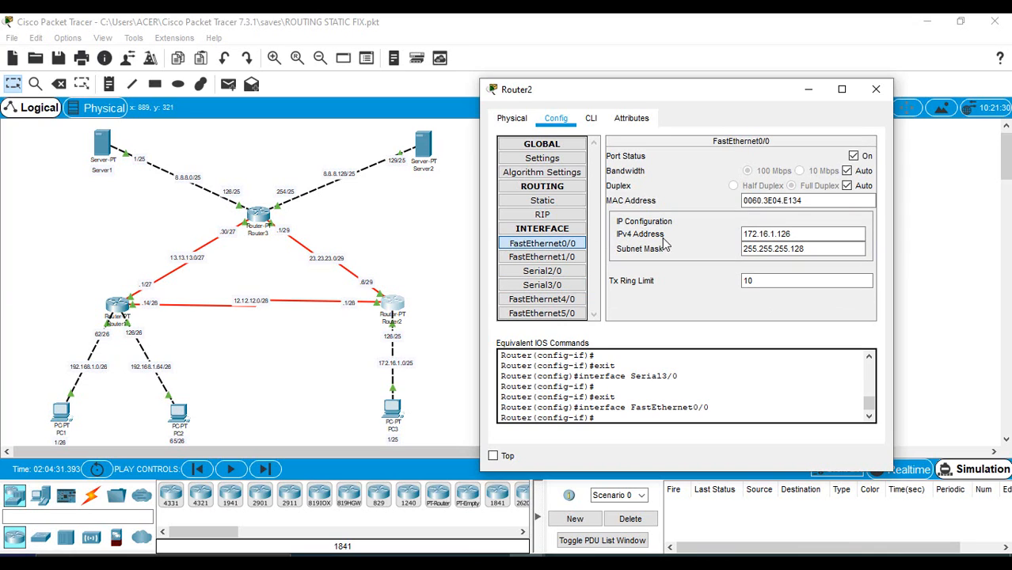
pyautogui.click(769, 248)
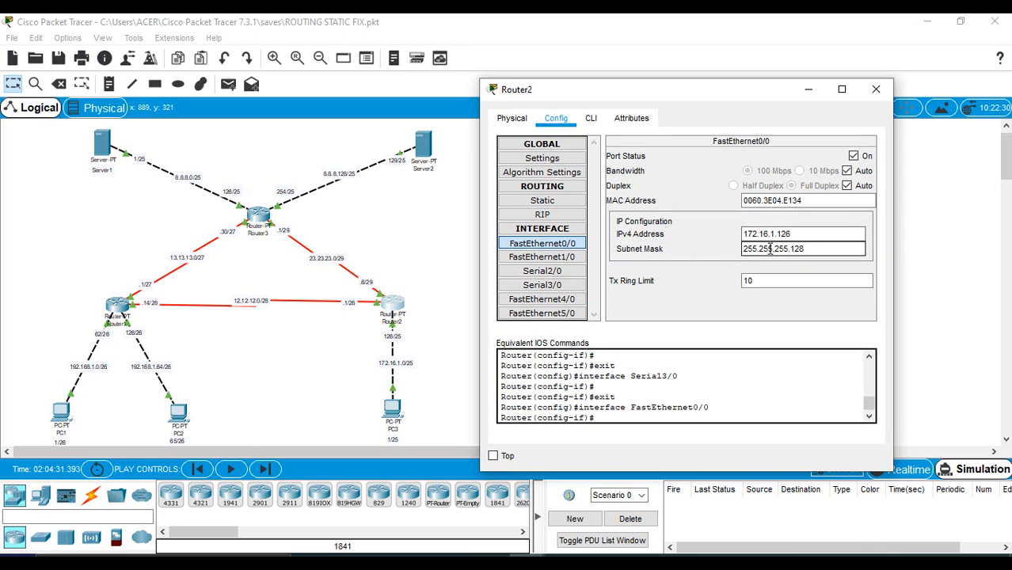
pyautogui.click(794, 233)
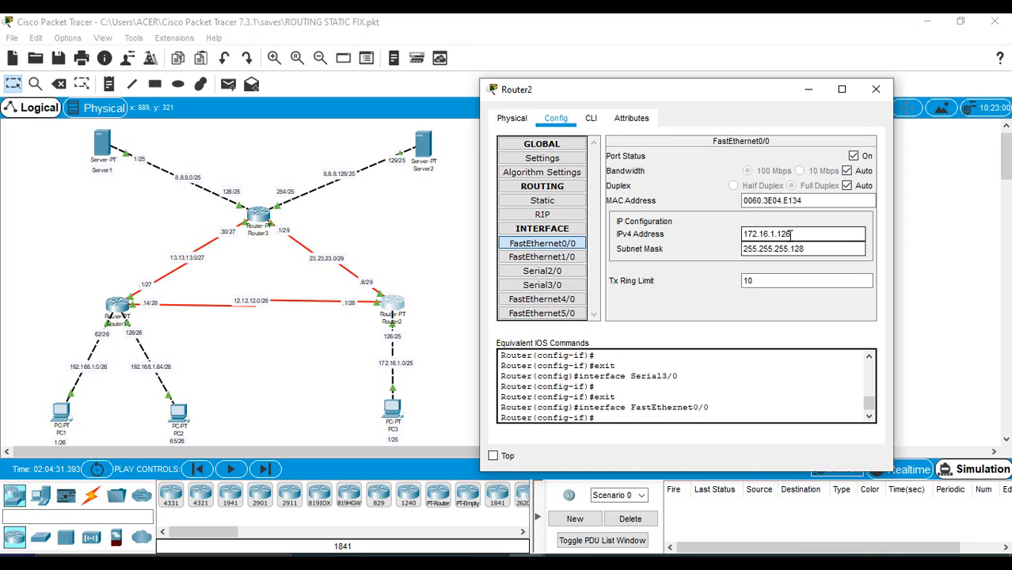
pyautogui.click(792, 249)
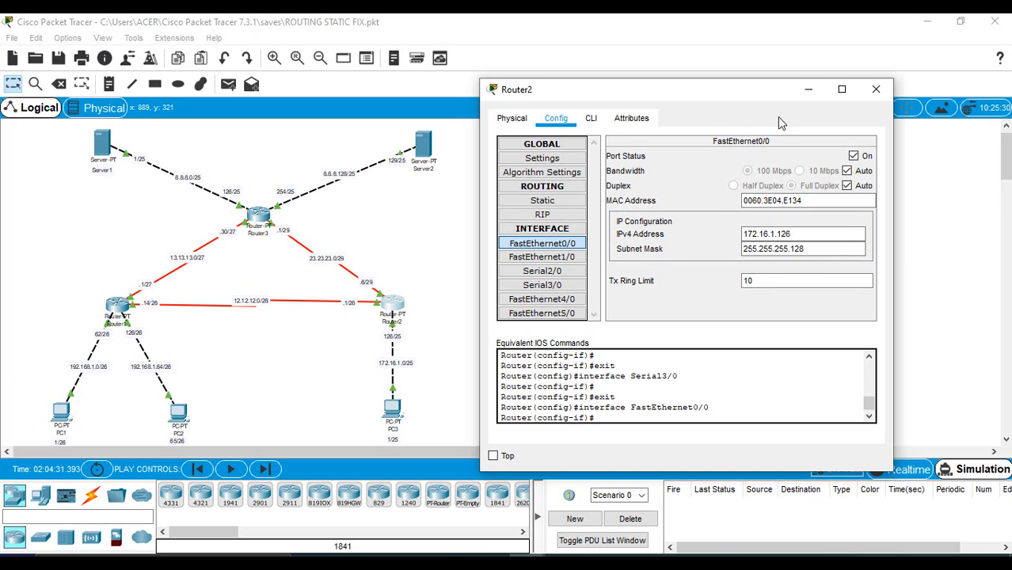
pyautogui.click(873, 89)
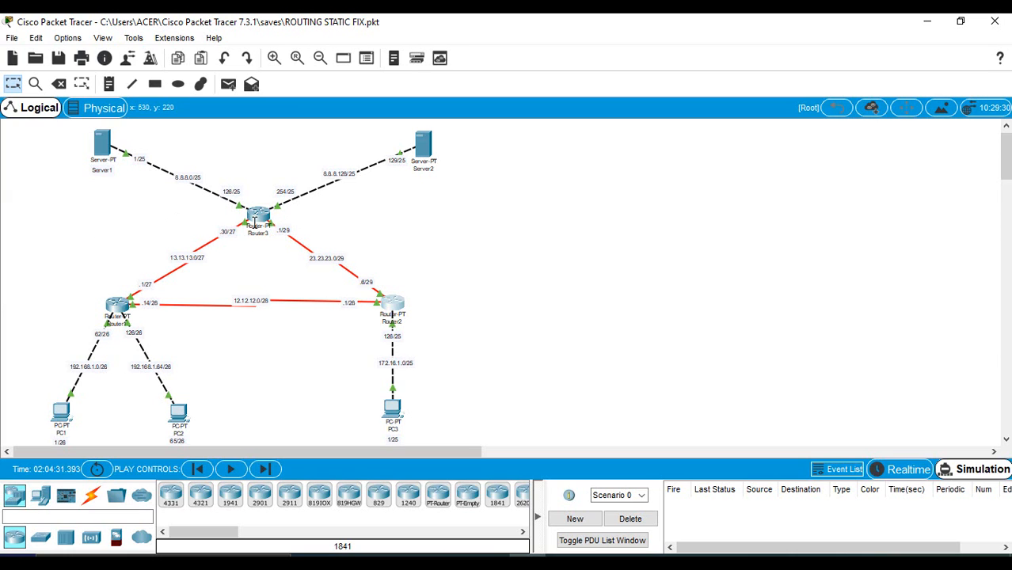
# Step: Examine the IP settings of Router3's Serial2/0, Serial3/0, FastEthernet0/0 and FastEthernet1/0 interfaces, and close its window
pyautogui.click(256, 217)
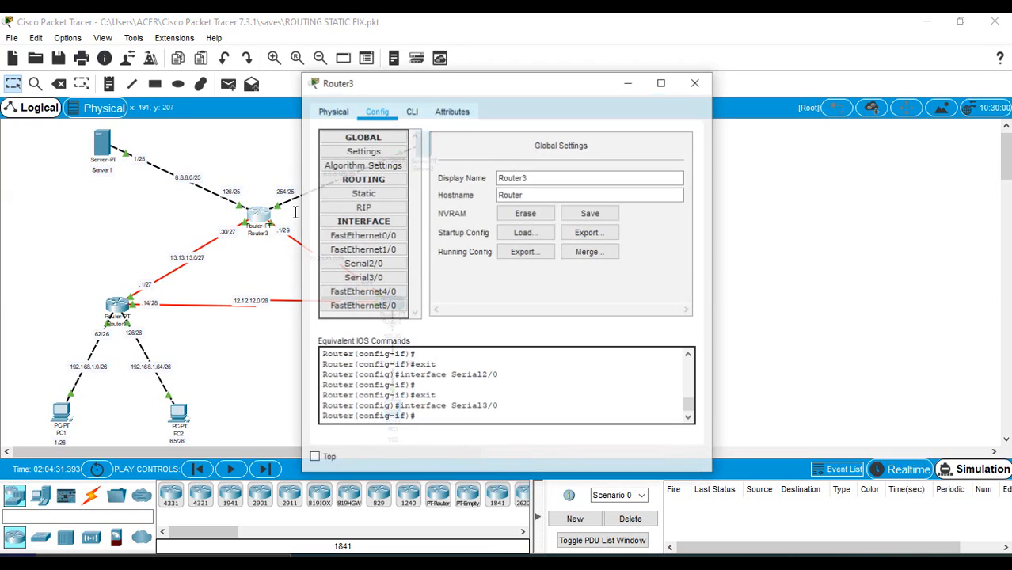
pyautogui.click(368, 268)
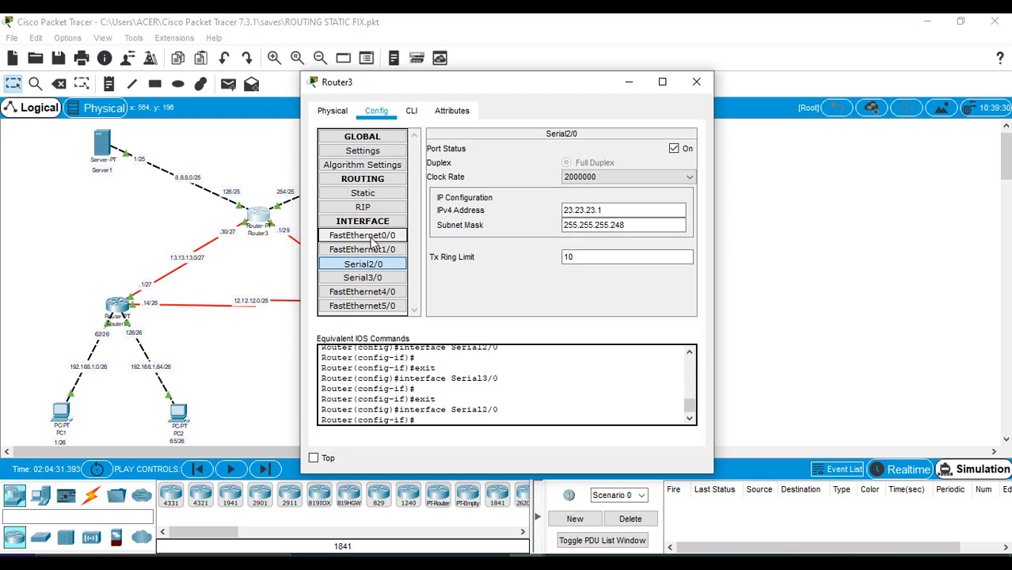
pyautogui.click(372, 278)
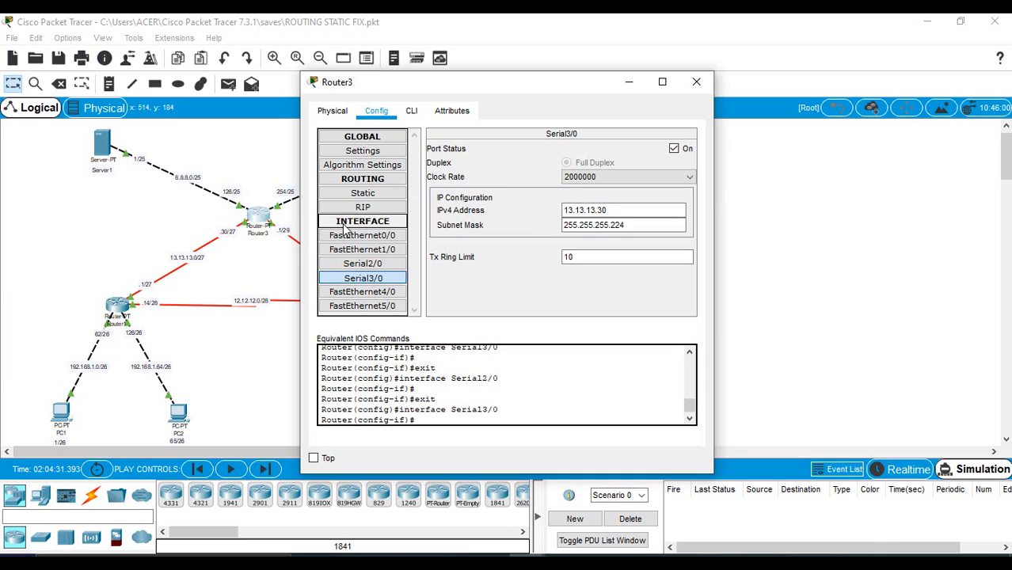
pyautogui.click(343, 237)
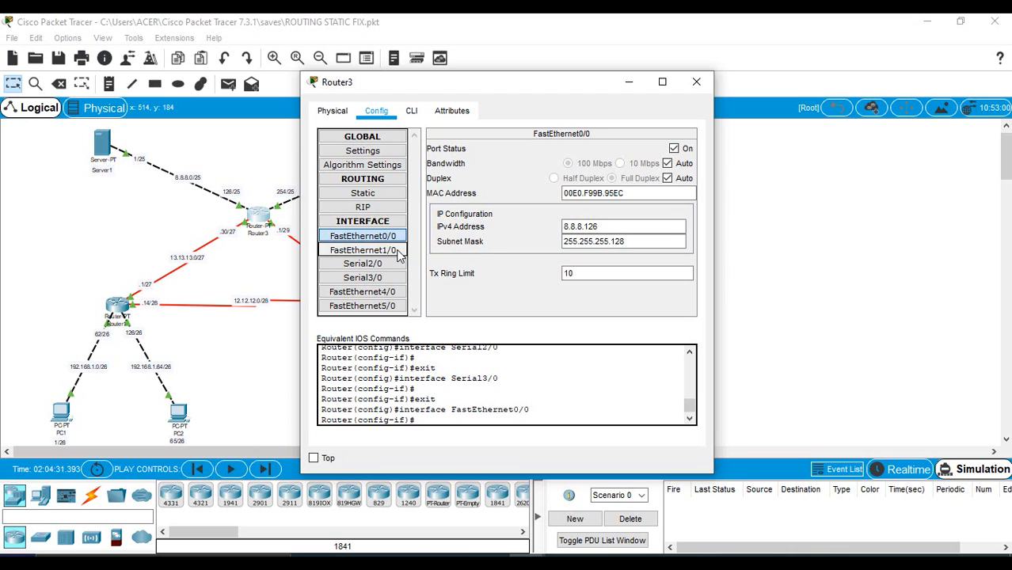
pyautogui.click(399, 252)
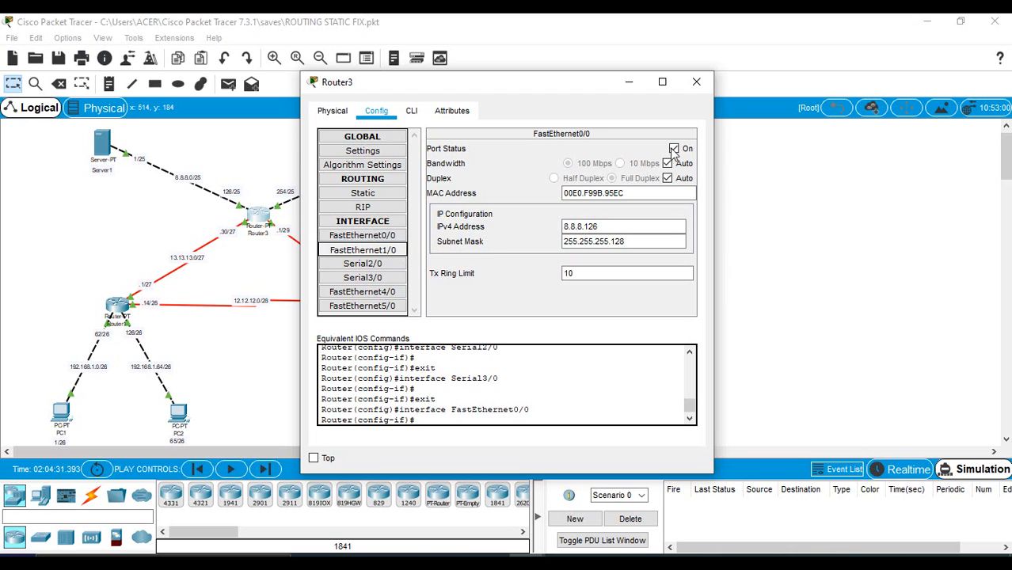
pyautogui.click(699, 84)
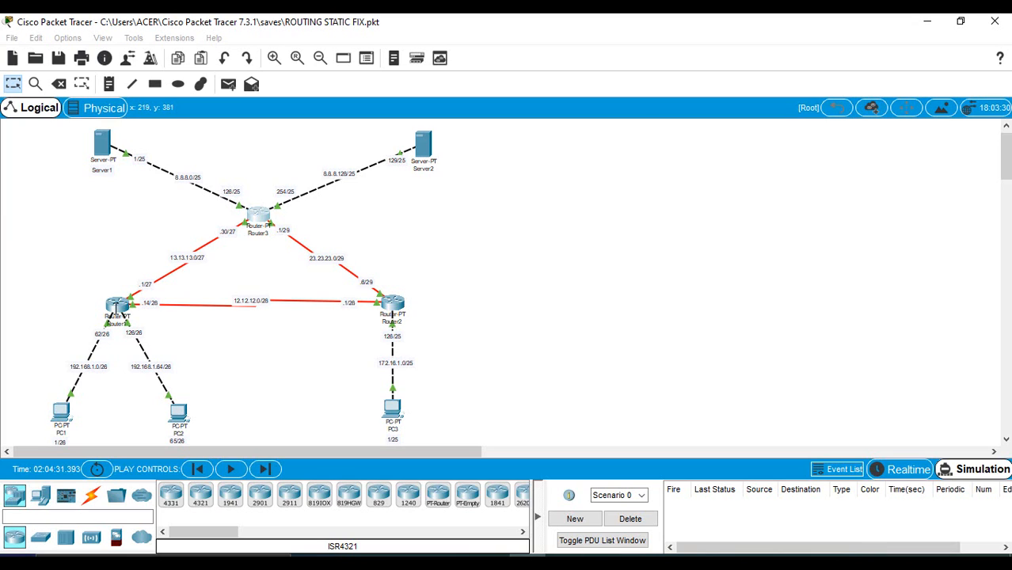
# Step: Examine all the static routes configured on Router1 against the visible topology, and close its window
pyautogui.click(117, 308)
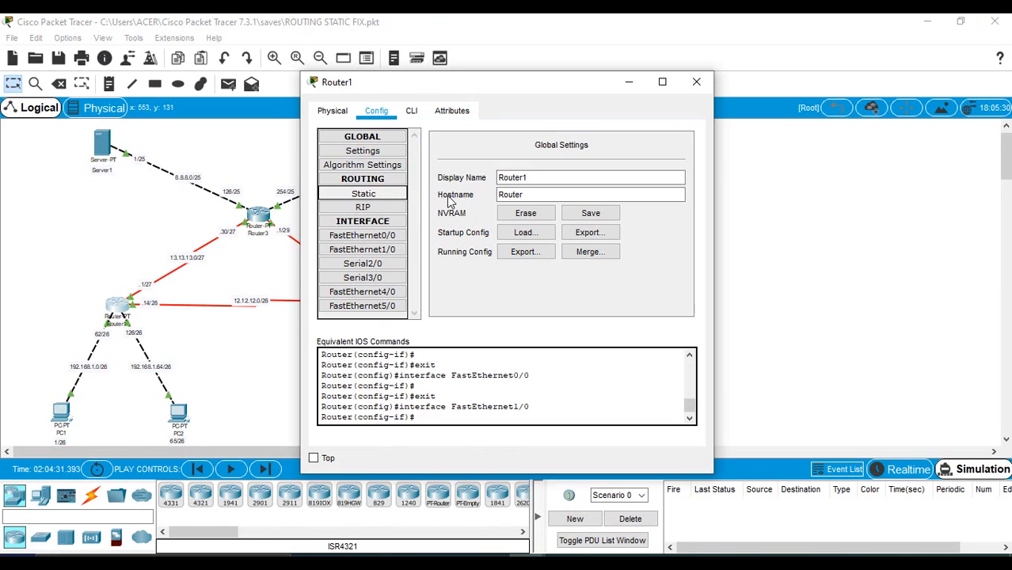
pyautogui.click(396, 194)
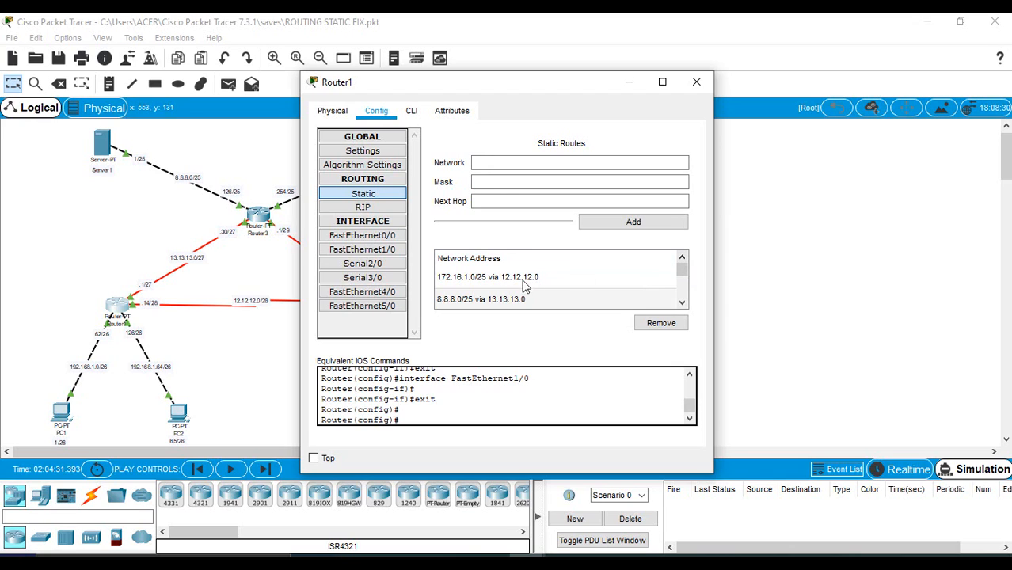
pyautogui.click(487, 165)
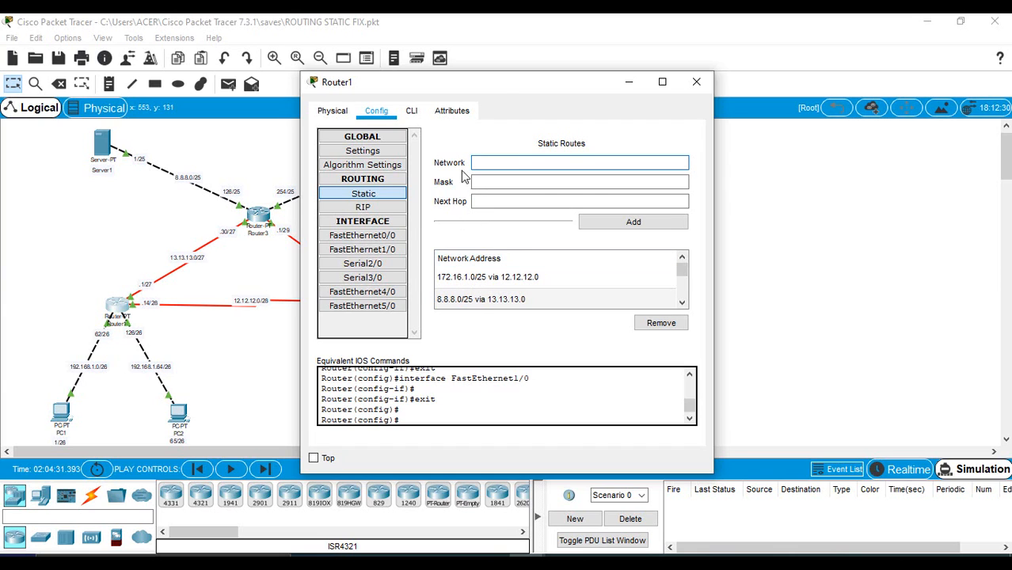
pyautogui.moveTo(499, 96); pyautogui.dragTo(686, 70)
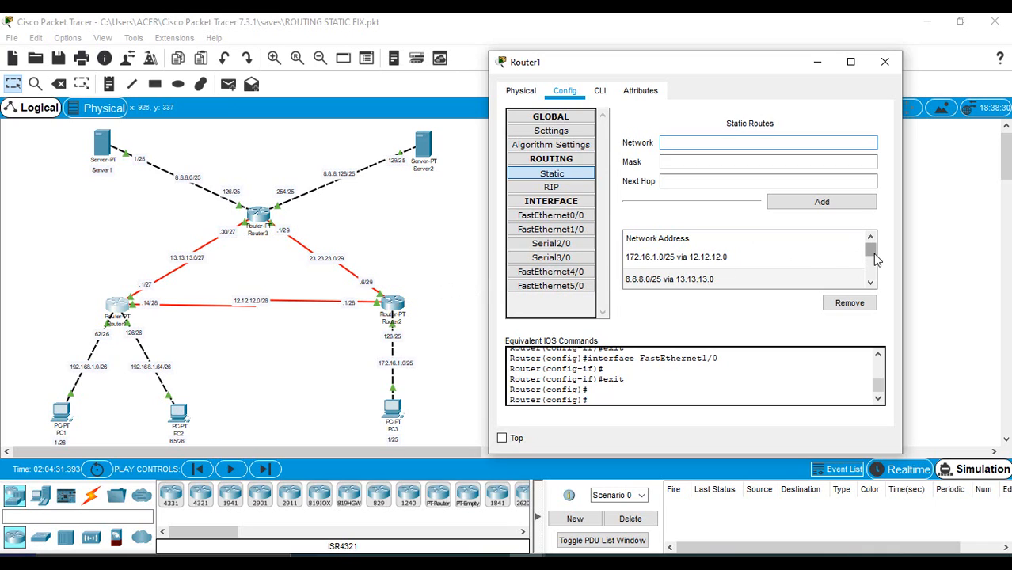
pyautogui.moveTo(874, 254); pyautogui.dragTo(874, 246)
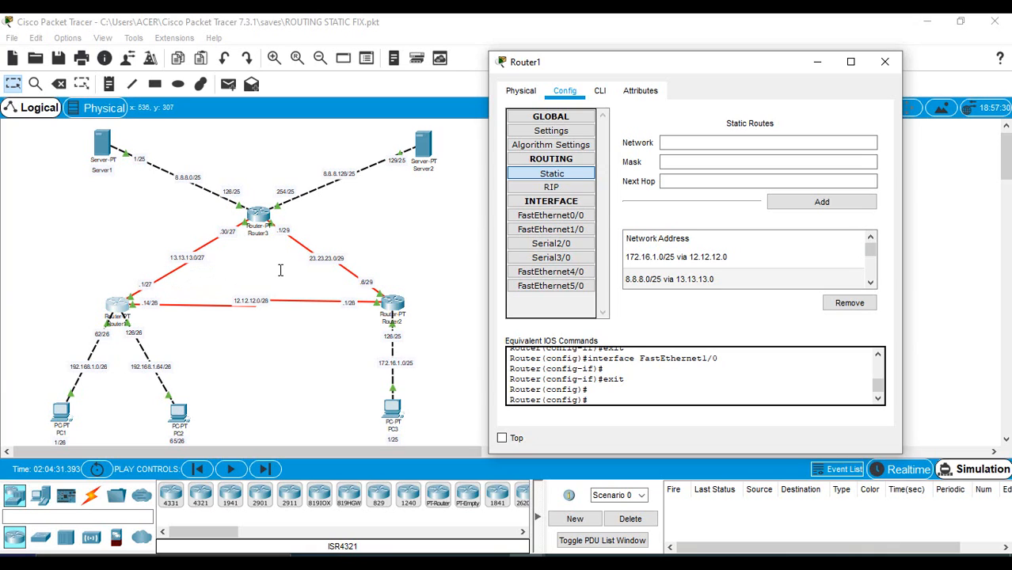
pyautogui.click(870, 284)
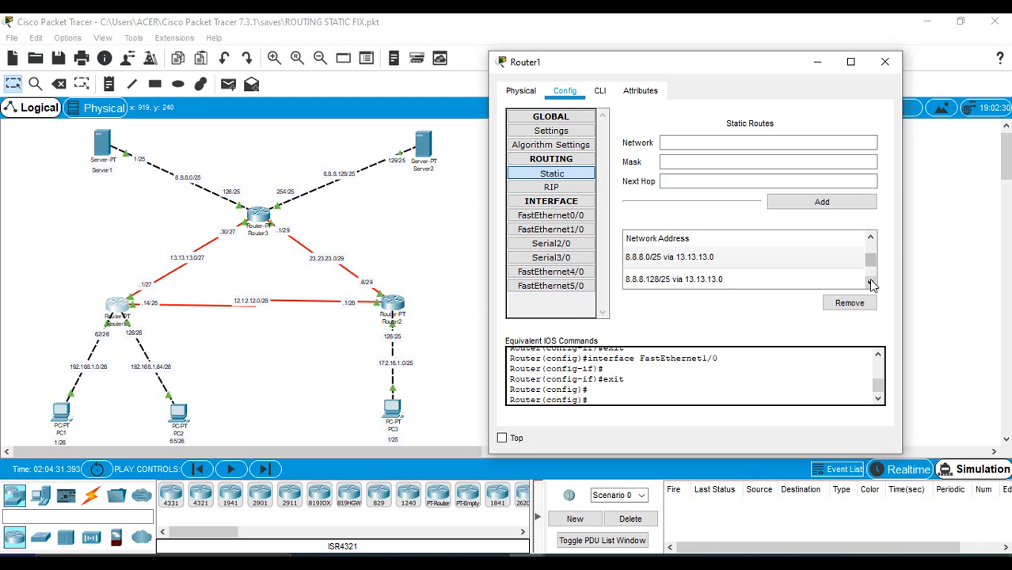
pyautogui.moveTo(871, 269); pyautogui.dragTo(871, 279)
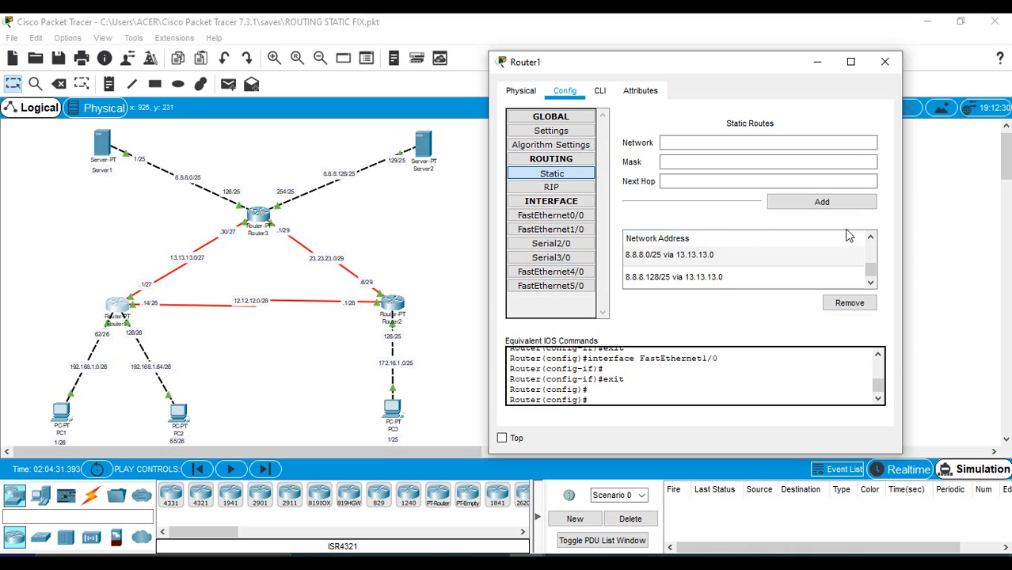
pyautogui.moveTo(871, 274); pyautogui.dragTo(873, 224)
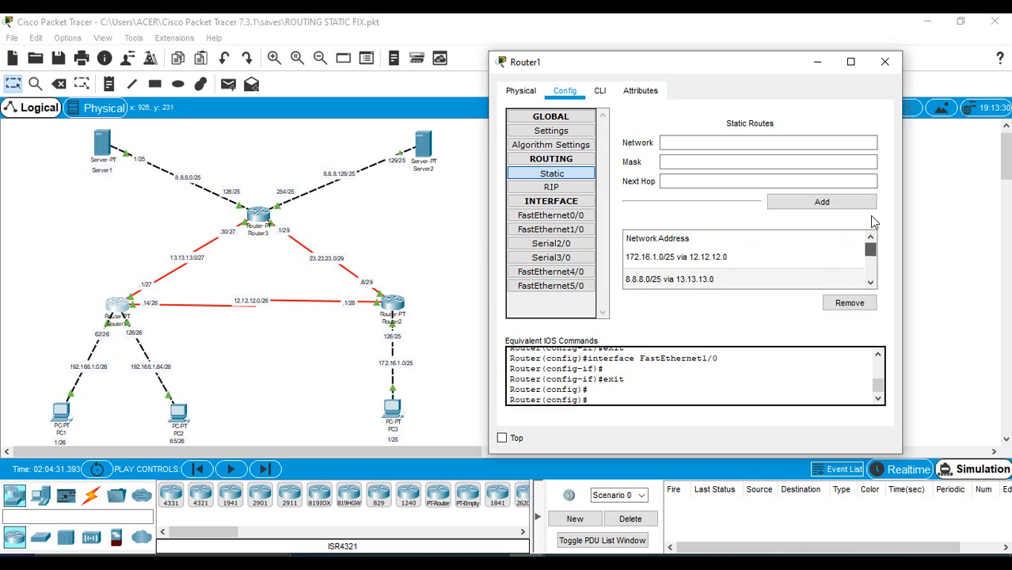
pyautogui.click(887, 59)
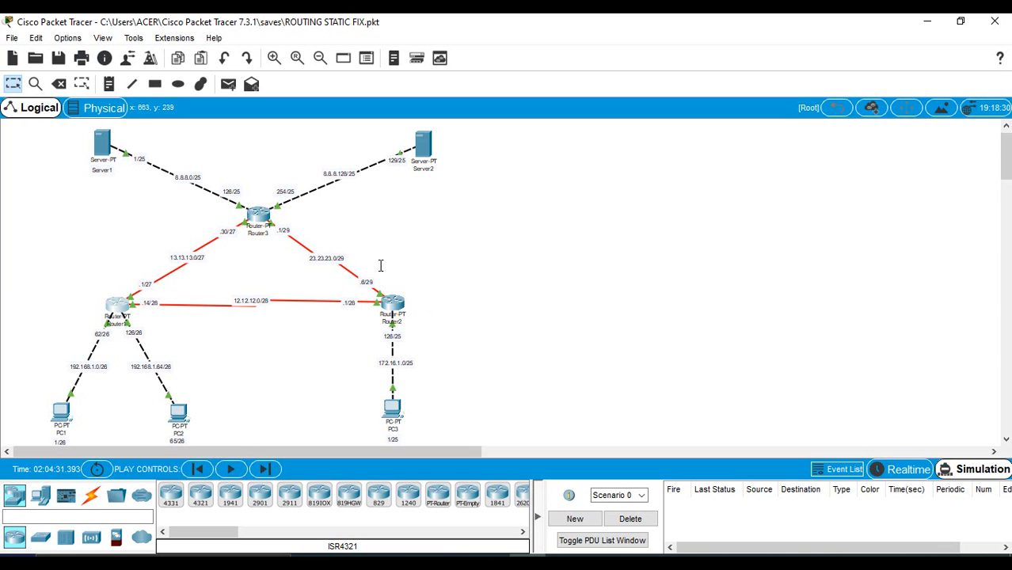
# Step: Examine Router2's complete static route list and next hops alongside the topology, and close its window
pyautogui.click(394, 302)
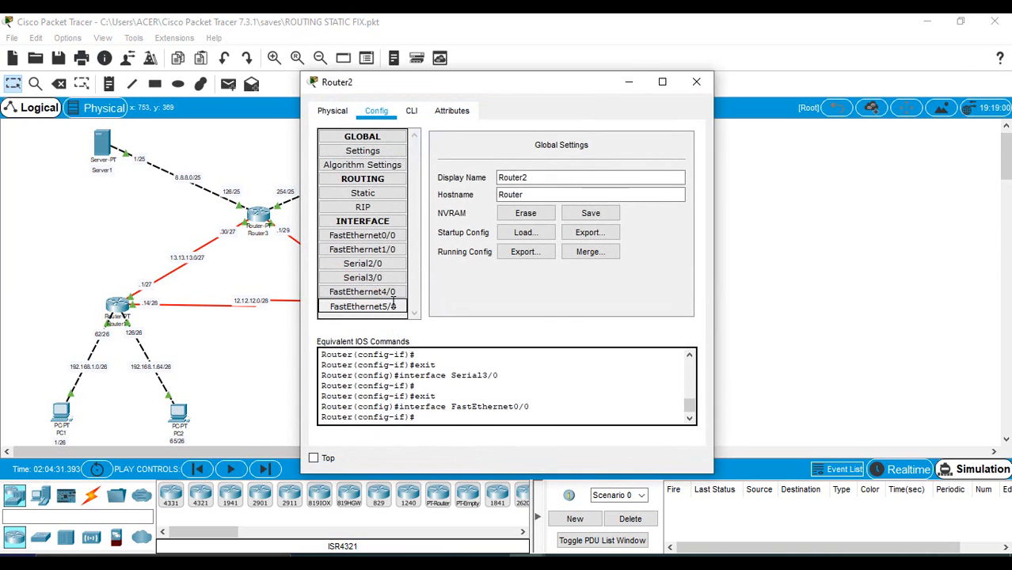
pyautogui.click(387, 196)
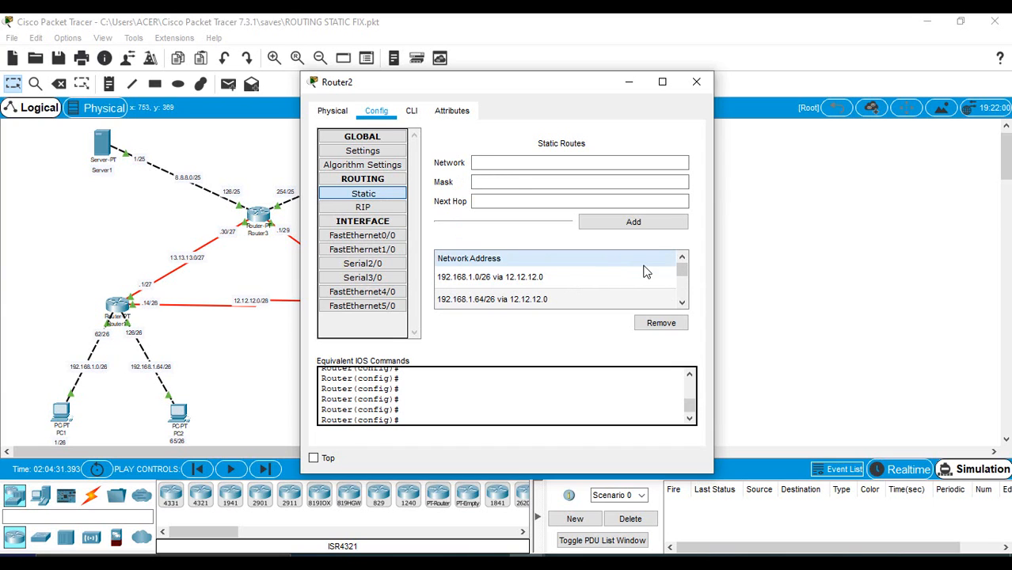
pyautogui.click(511, 181)
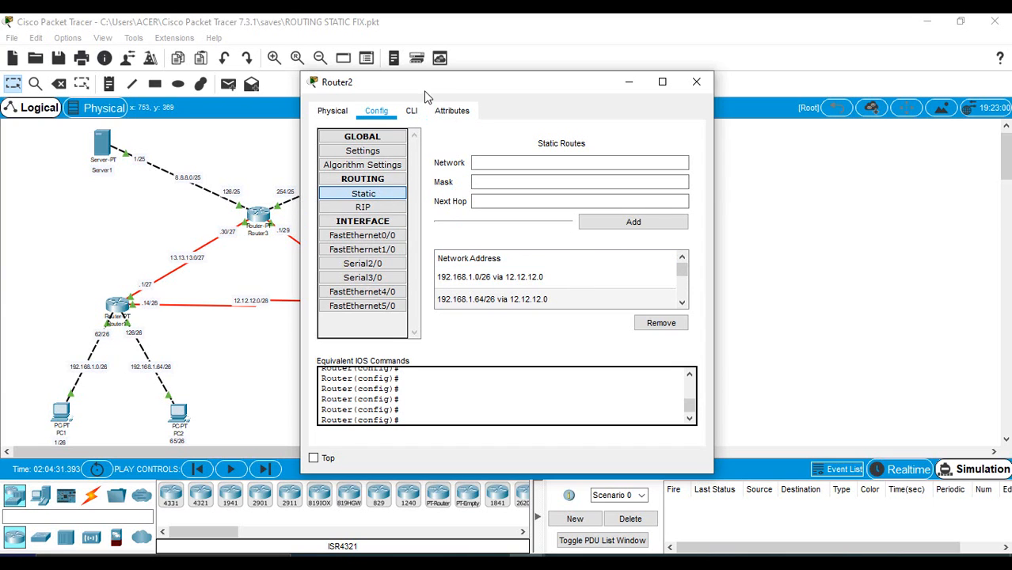
pyautogui.moveTo(428, 95); pyautogui.dragTo(461, 99)
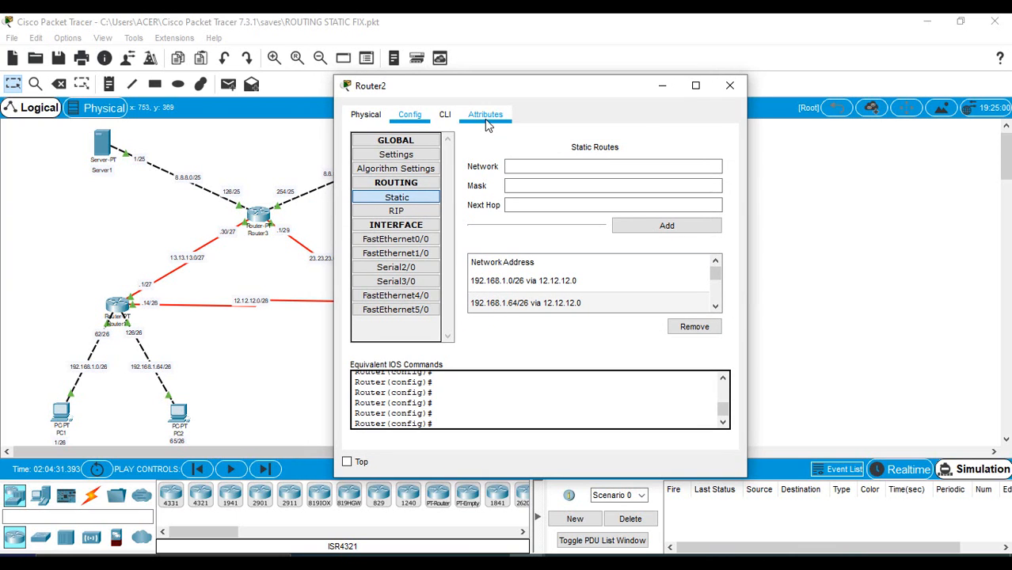
pyautogui.moveTo(495, 90); pyautogui.dragTo(581, 95)
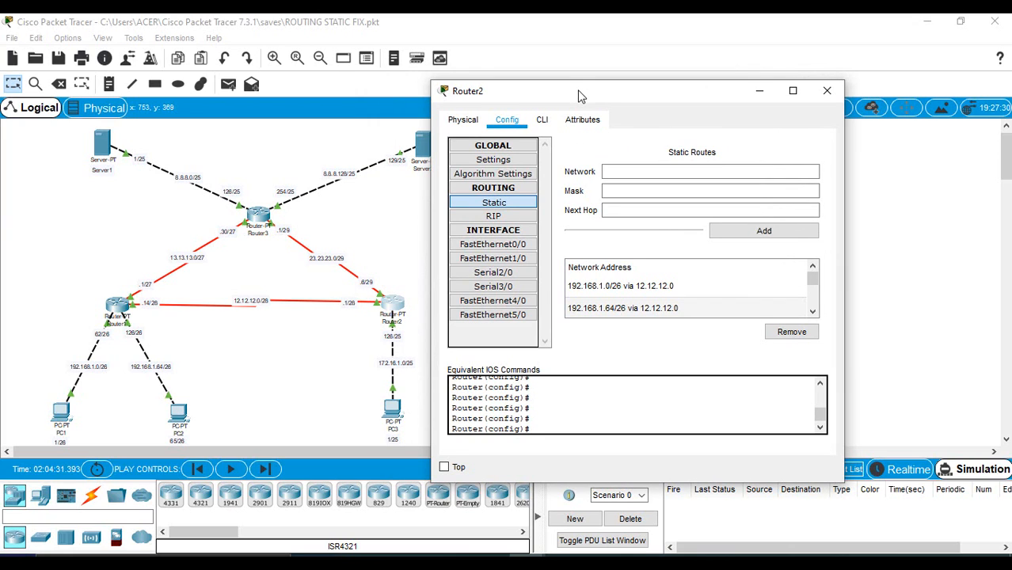
pyautogui.moveTo(579, 96); pyautogui.dragTo(579, 97)
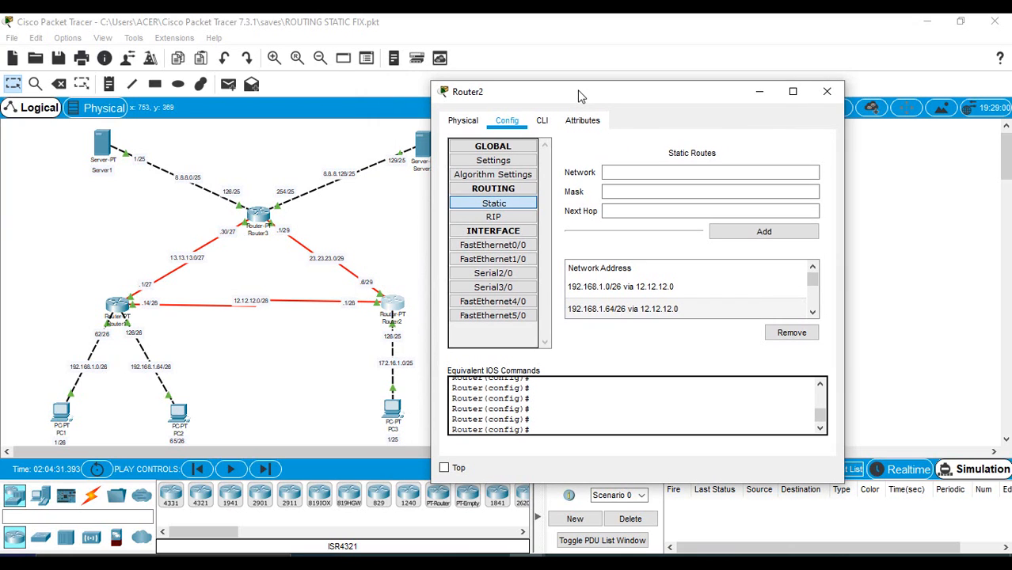
pyautogui.moveTo(579, 96); pyautogui.dragTo(578, 99)
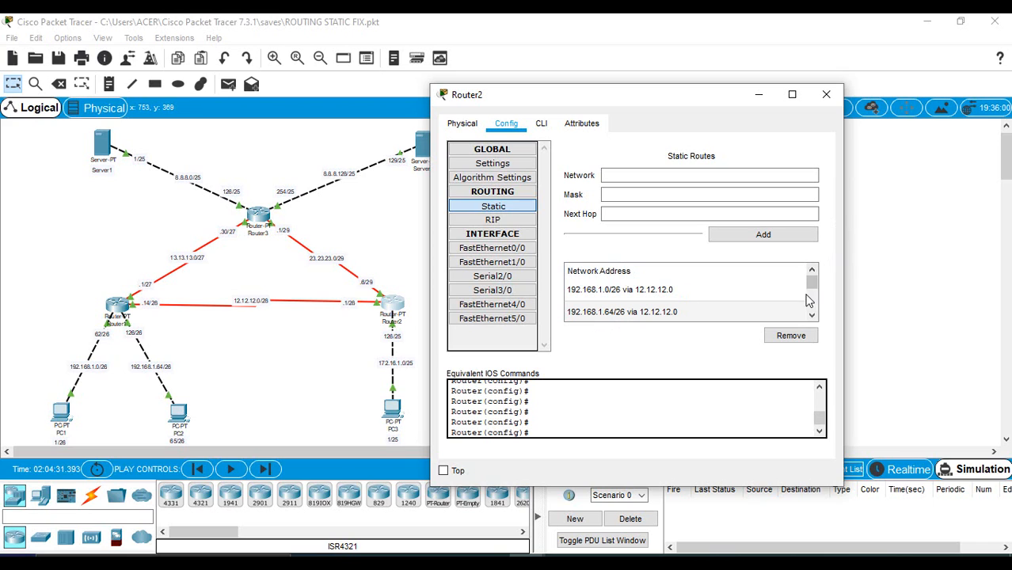
pyautogui.moveTo(811, 284); pyautogui.dragTo(813, 298)
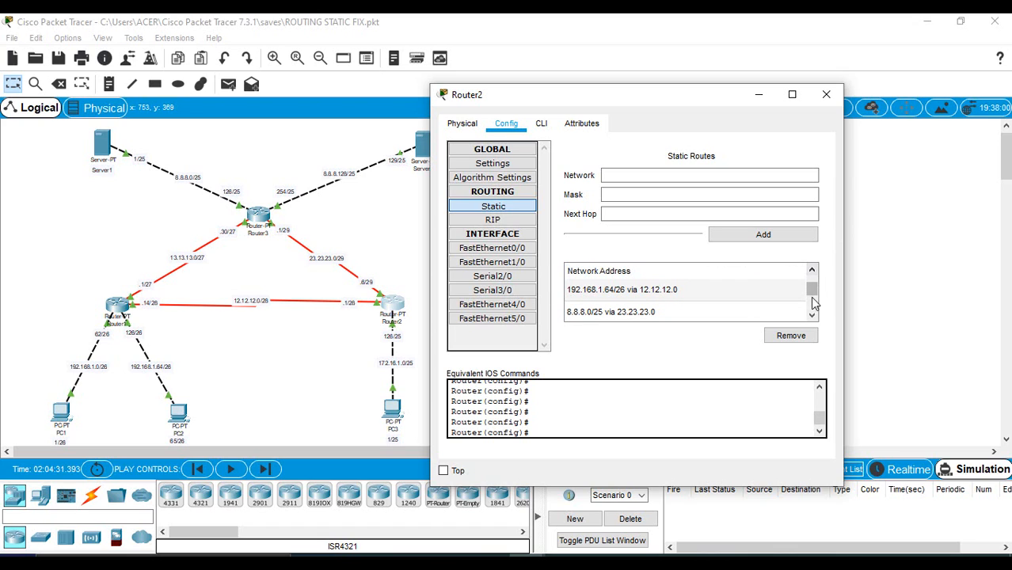
pyautogui.moveTo(814, 295); pyautogui.dragTo(813, 291)
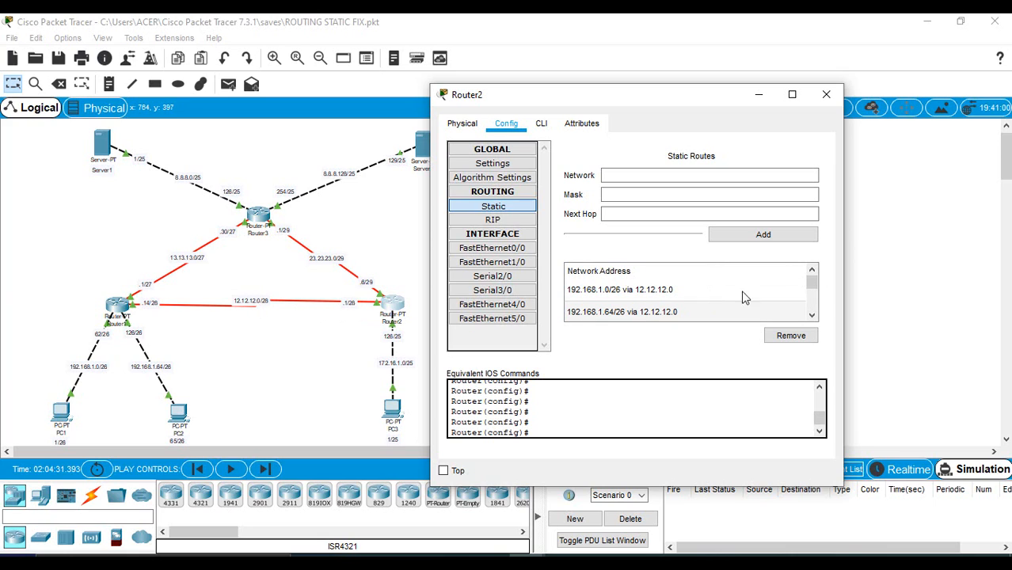
pyautogui.moveTo(812, 282); pyautogui.dragTo(814, 297)
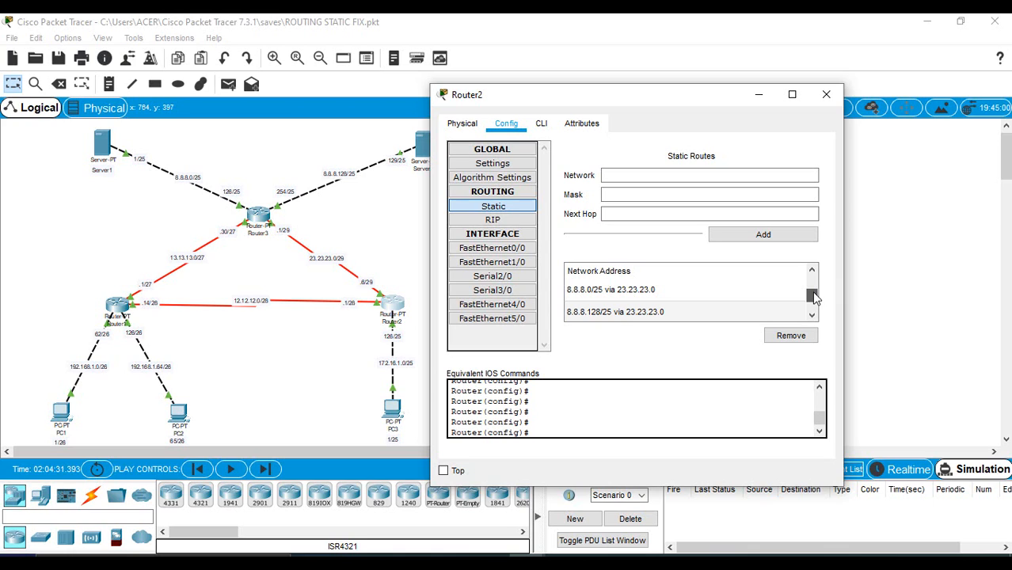
pyautogui.moveTo(814, 297); pyautogui.dragTo(814, 297)
pyautogui.moveTo(810, 299); pyautogui.dragTo(810, 281)
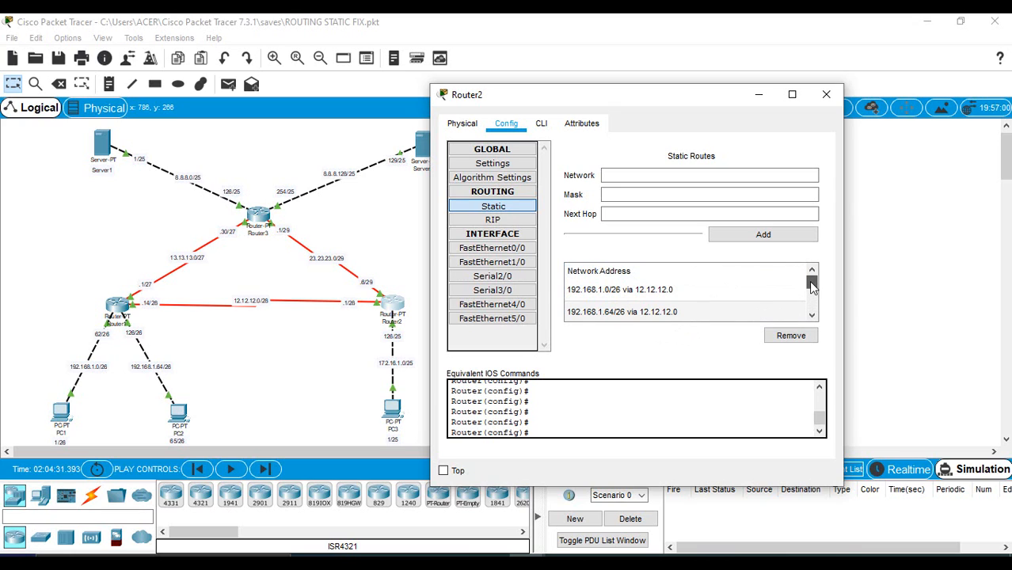
pyautogui.click(828, 95)
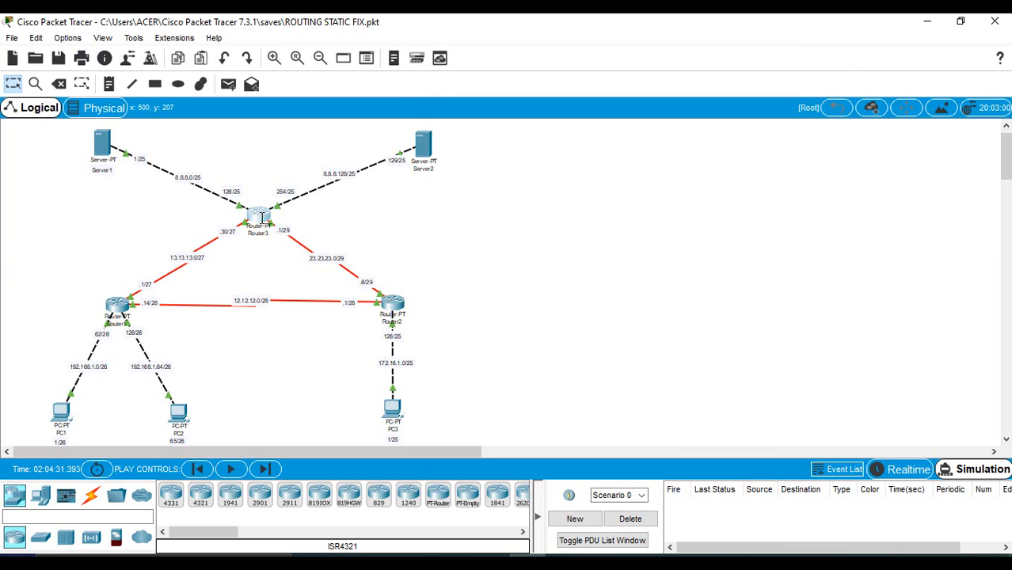
# Step: Examine Router3's static routes to the PC networks alongside the topology, and close its window
pyautogui.click(262, 218)
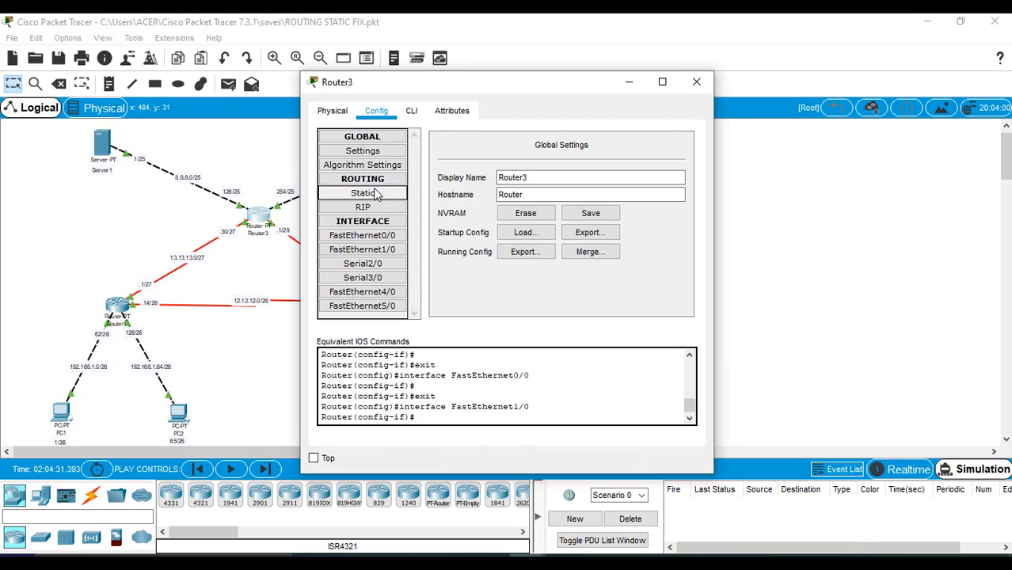
pyautogui.click(378, 194)
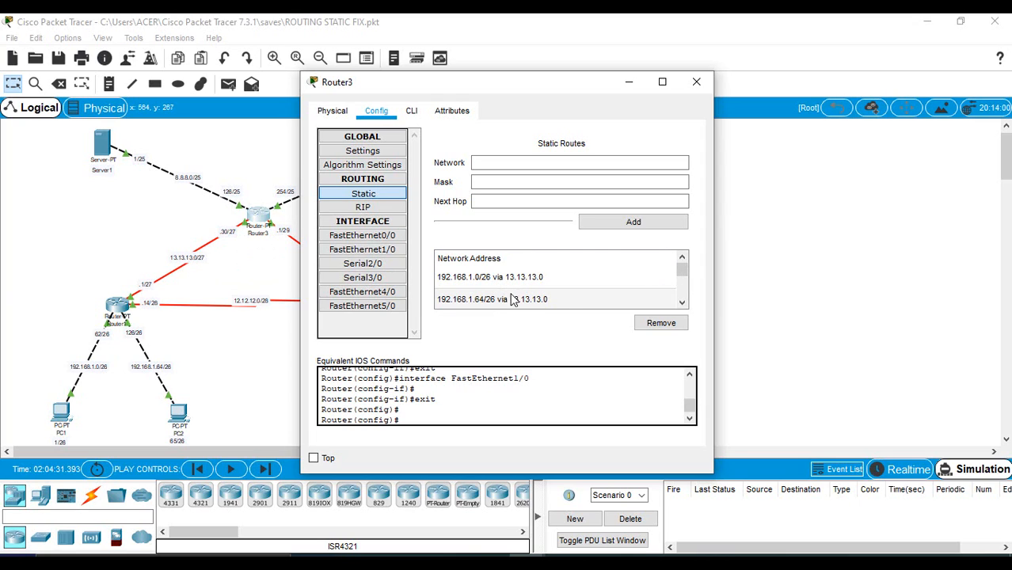
pyautogui.click(686, 280)
pyautogui.moveTo(686, 283); pyautogui.dragTo(685, 297)
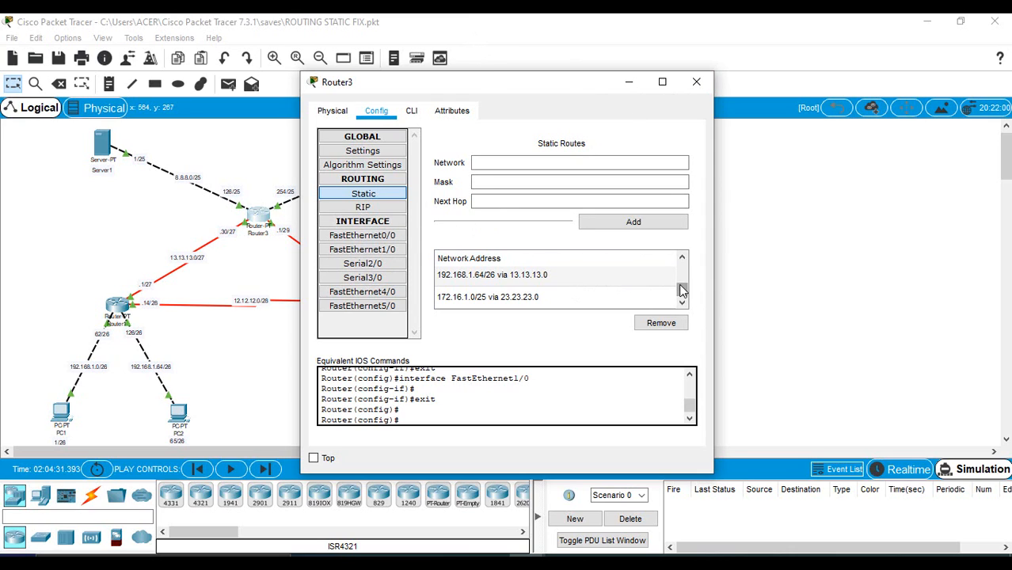
pyautogui.moveTo(581, 74); pyautogui.dragTo(738, 76)
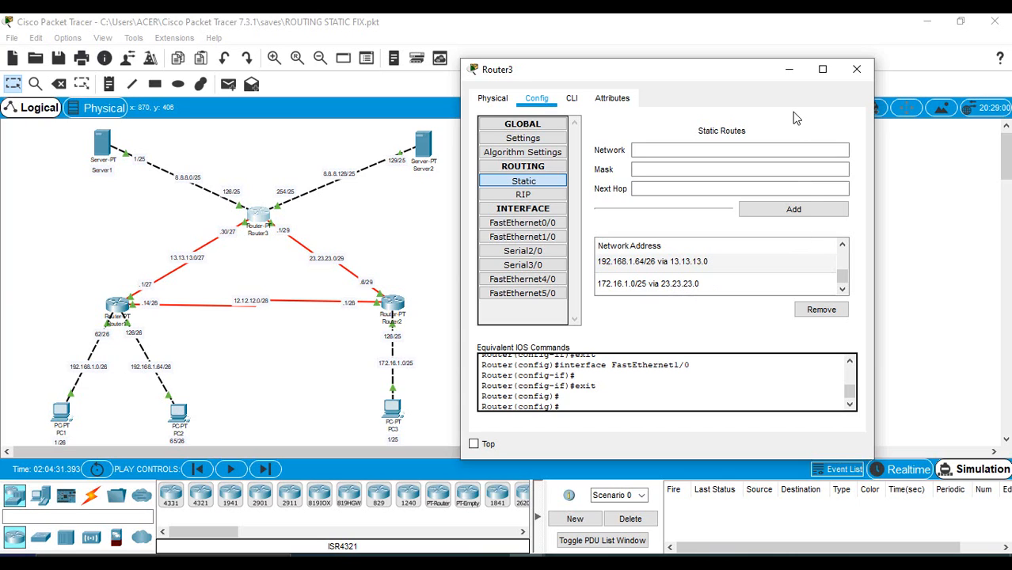
pyautogui.click(864, 72)
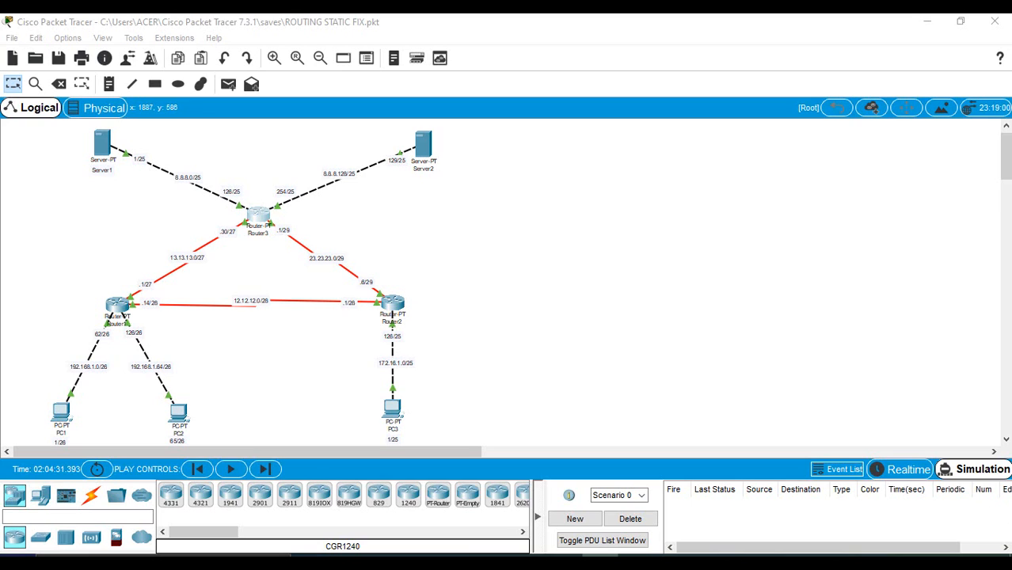
# Step: Show the simulation event list and add a simple PDU from PC1 to PC2
pyautogui.click(978, 474)
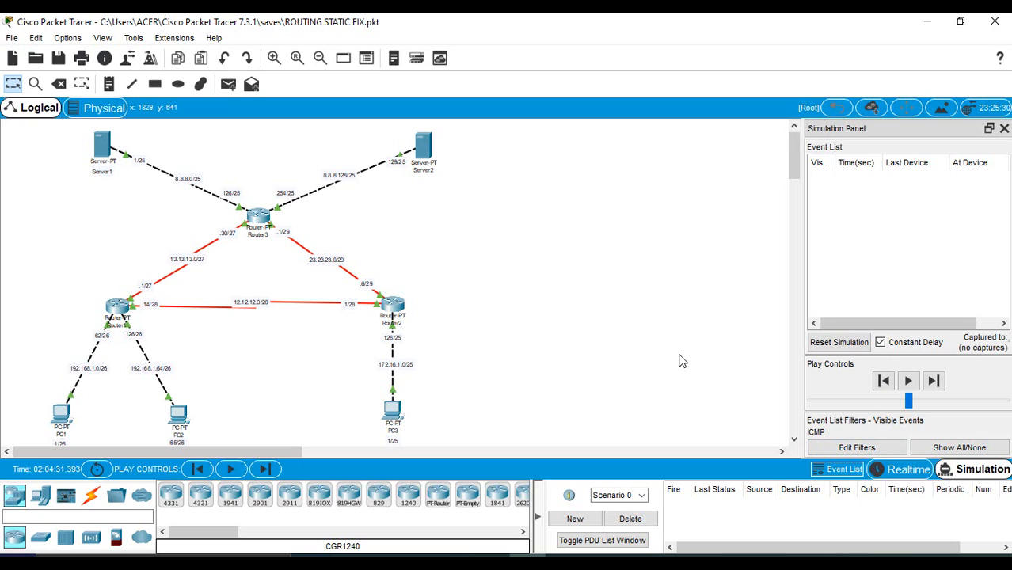
pyautogui.click(228, 84)
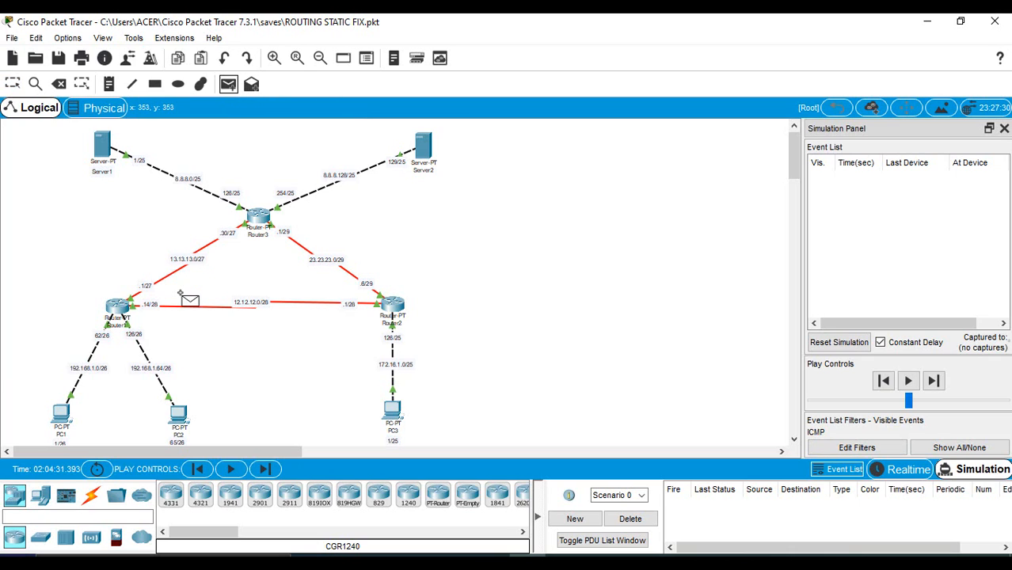
pyautogui.click(63, 412)
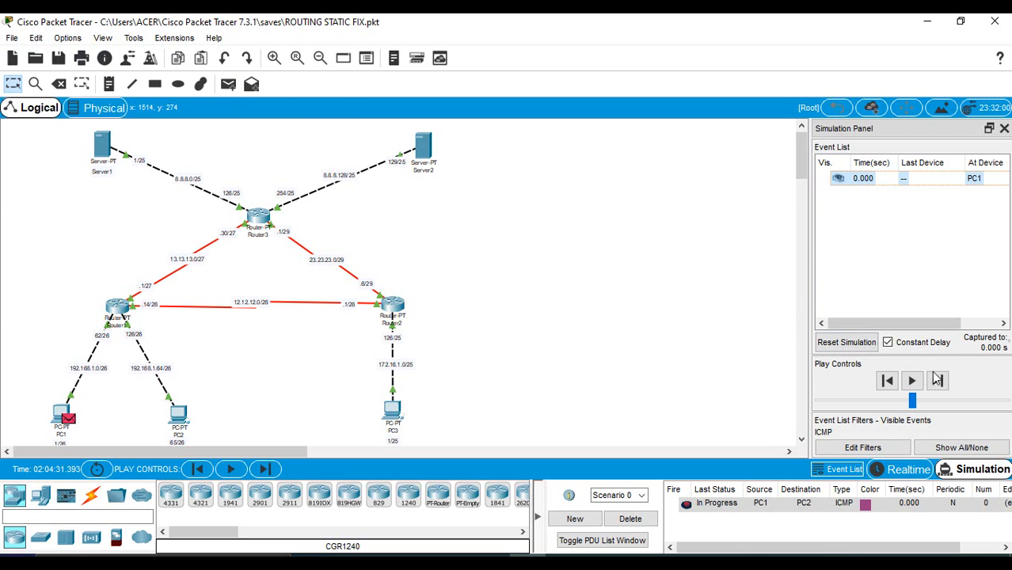
# Step: Step the simulation forward until the ICMP packet has reached PC2 and its reply has returned to PC1
pyautogui.click(936, 382)
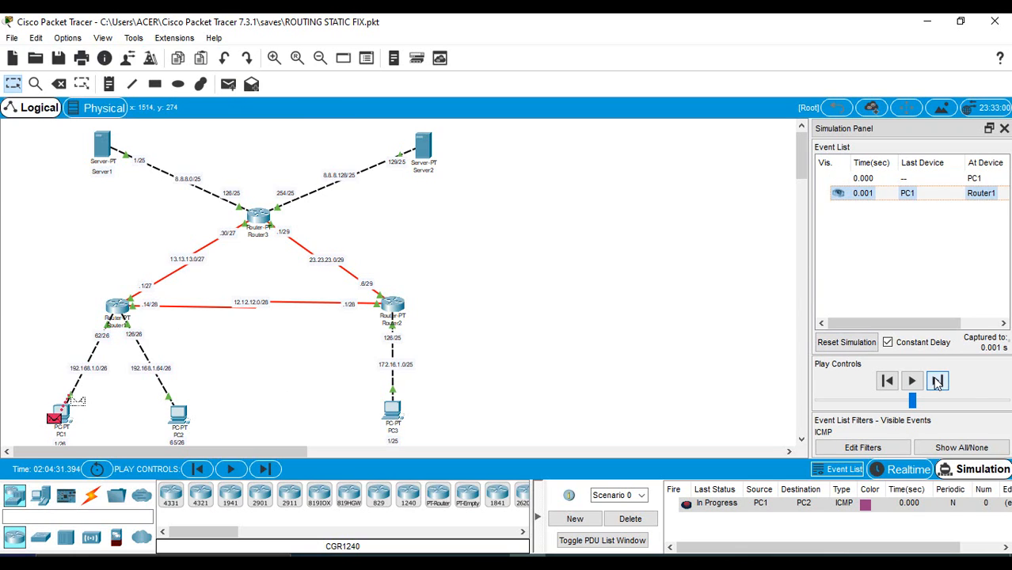
pyautogui.click(937, 382)
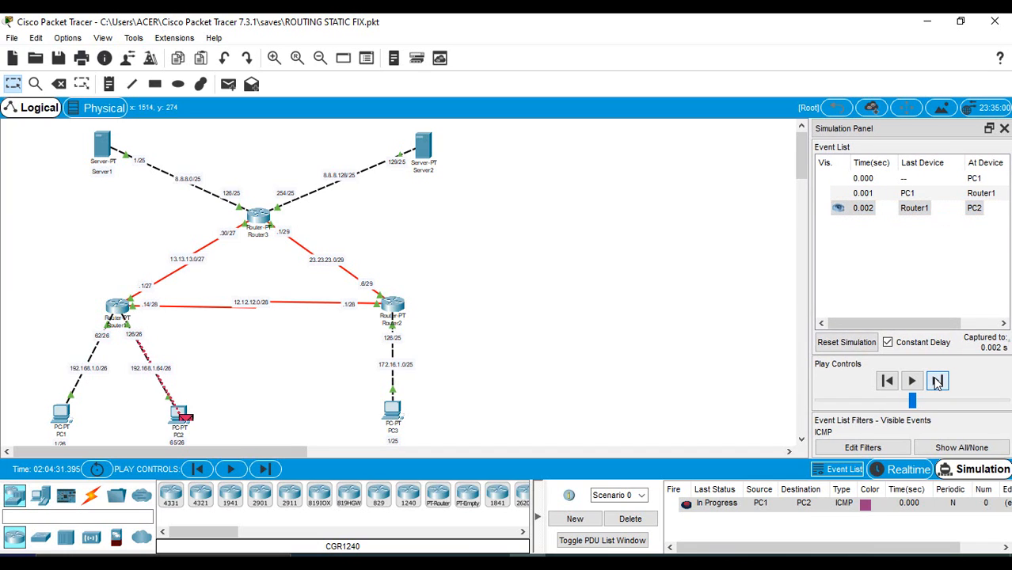
pyautogui.click(936, 382)
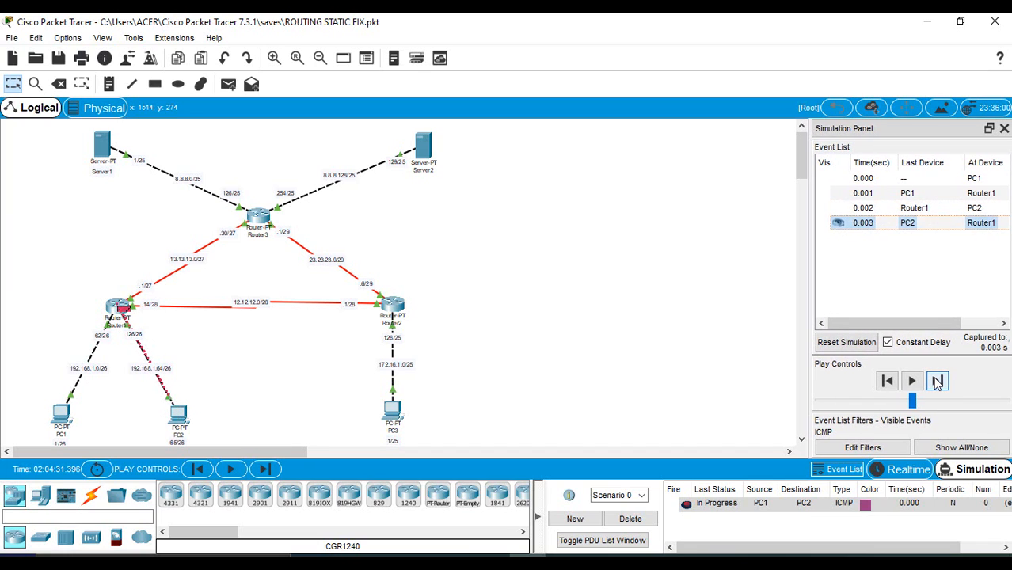
pyautogui.click(937, 382)
pyautogui.click(937, 382)
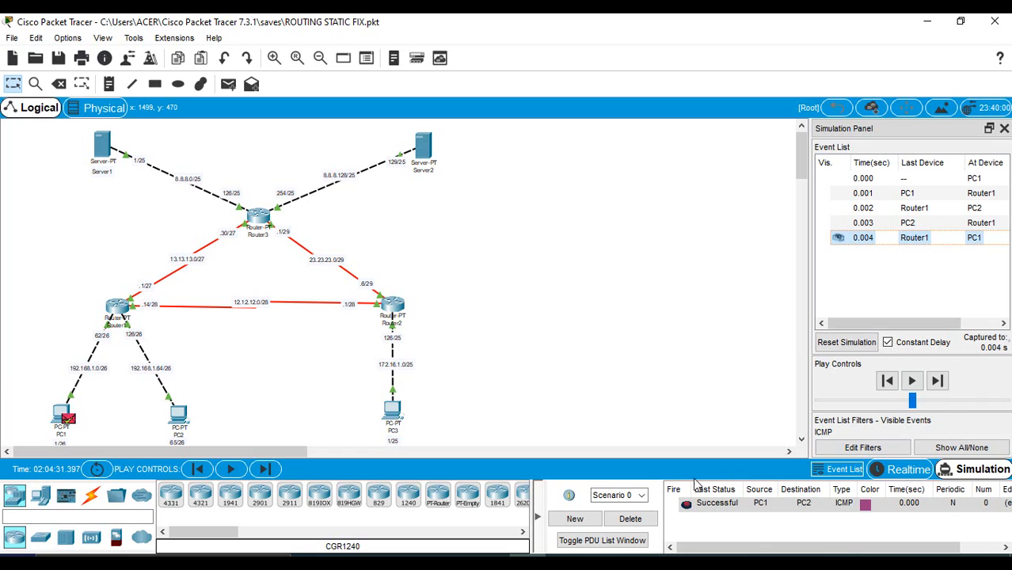
# Step: Delete the current scenario's PDU and add a simple PDU from PC1 to PC3
pyautogui.click(644, 520)
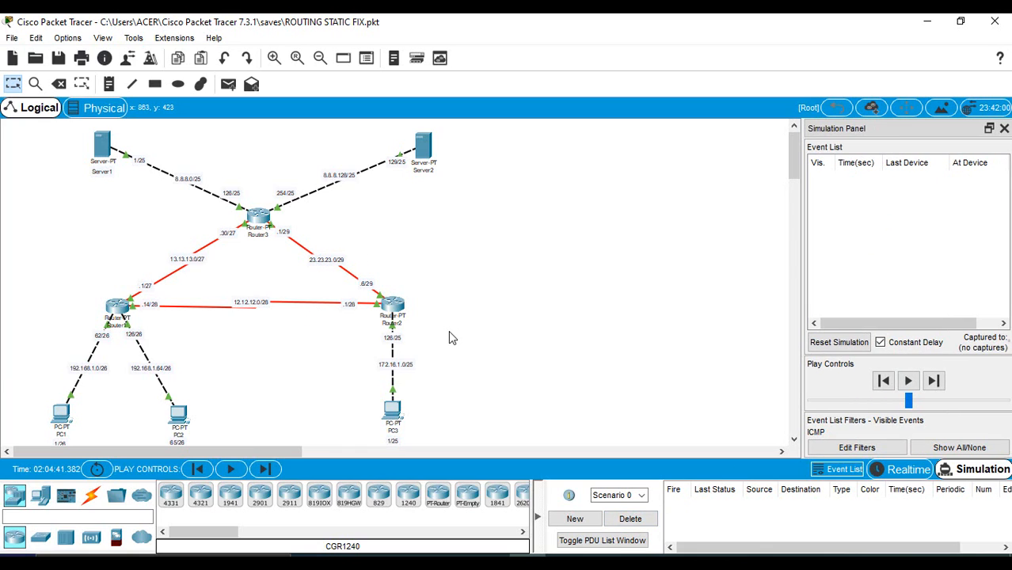
pyautogui.click(228, 86)
pyautogui.click(64, 415)
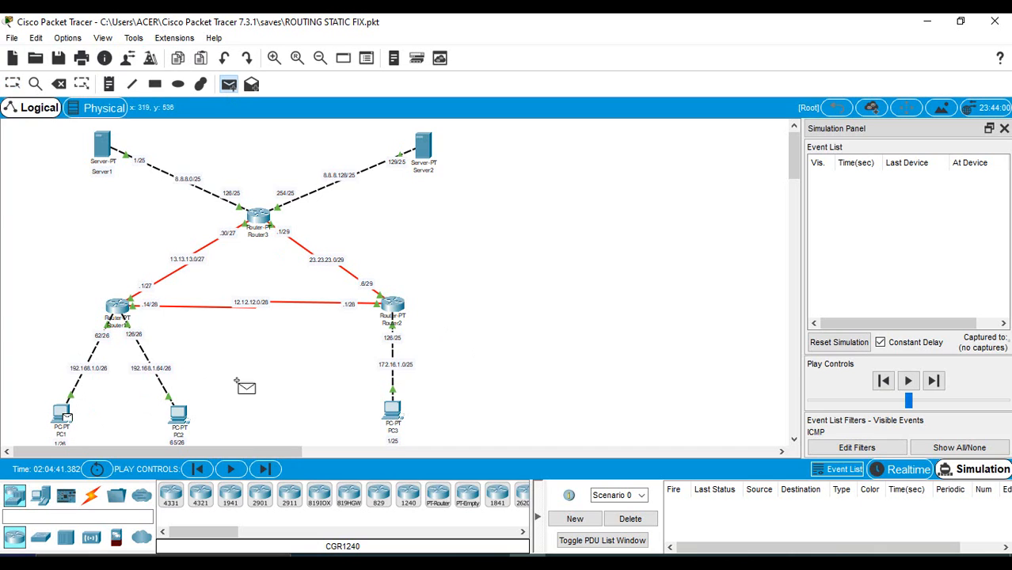
pyautogui.click(394, 411)
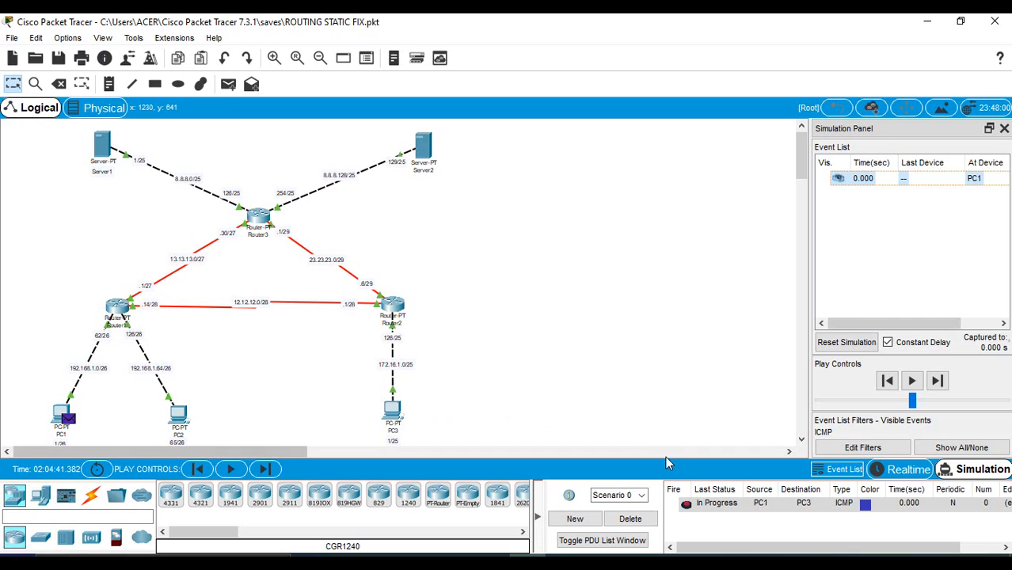
# Step: Step the simulation forward until the ICMP packet has reached PC3 through Router1 and Router2 and its reply has returned to PC1
pyautogui.click(937, 382)
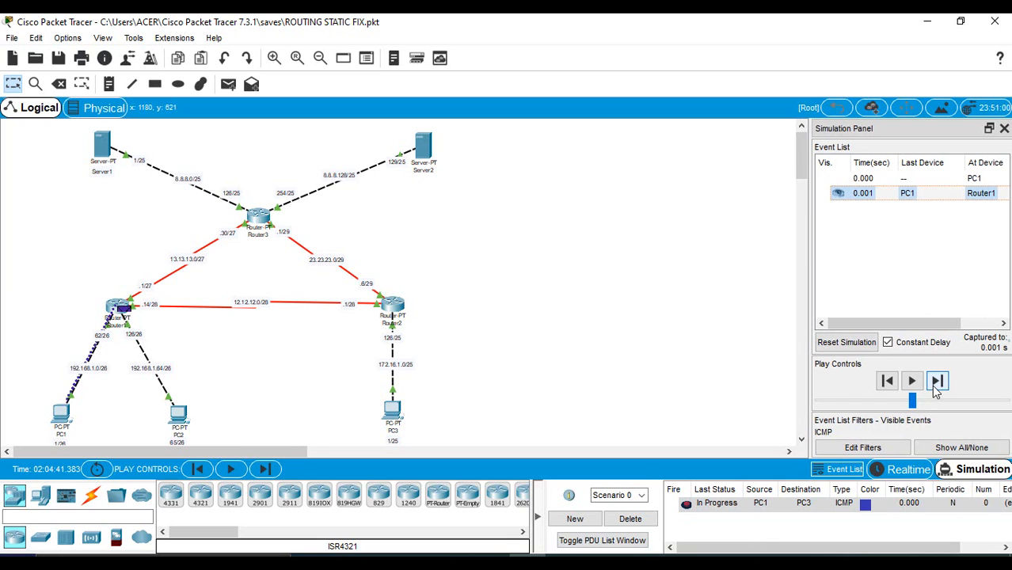
pyautogui.click(936, 387)
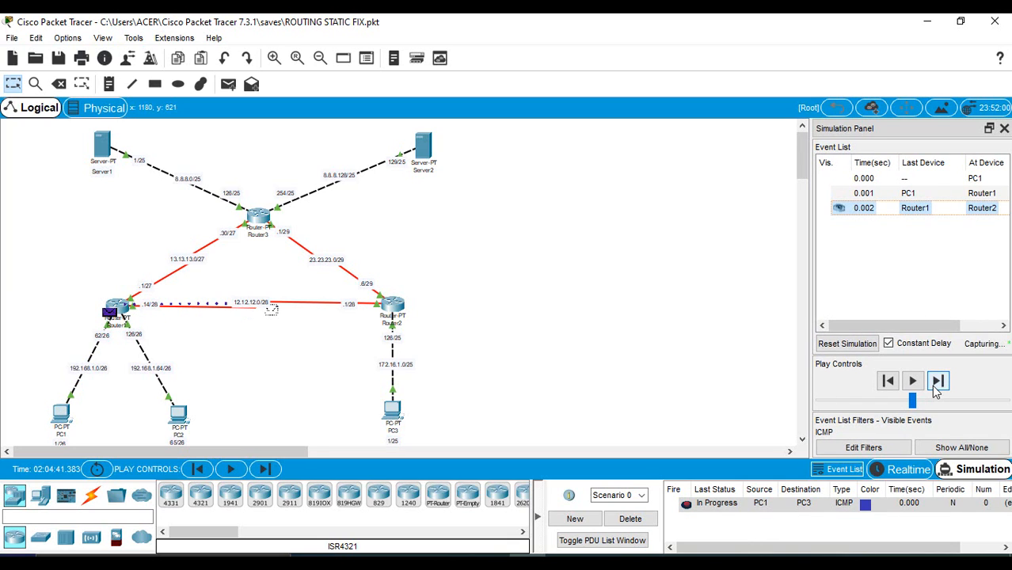
pyautogui.click(936, 387)
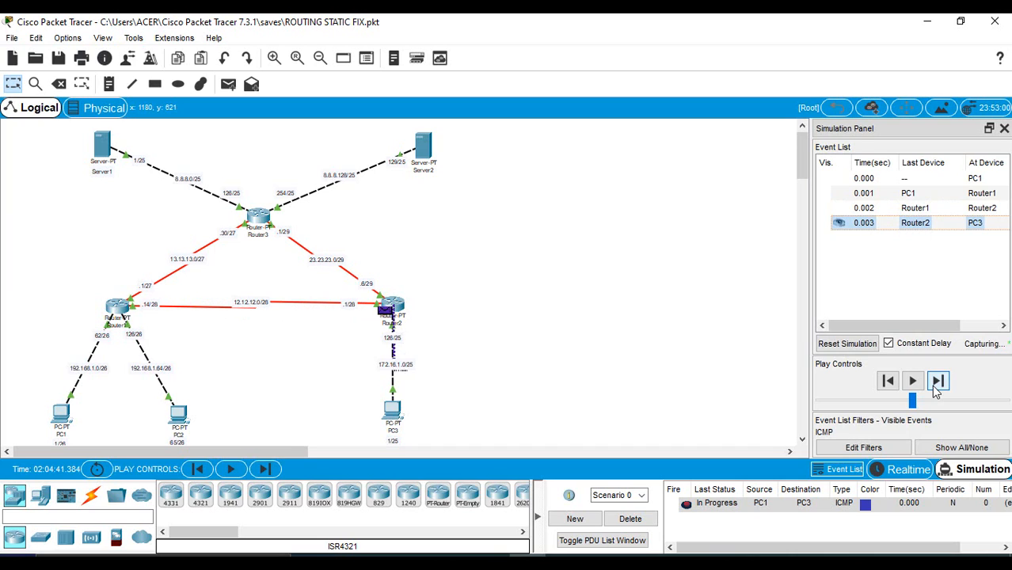
pyautogui.click(936, 386)
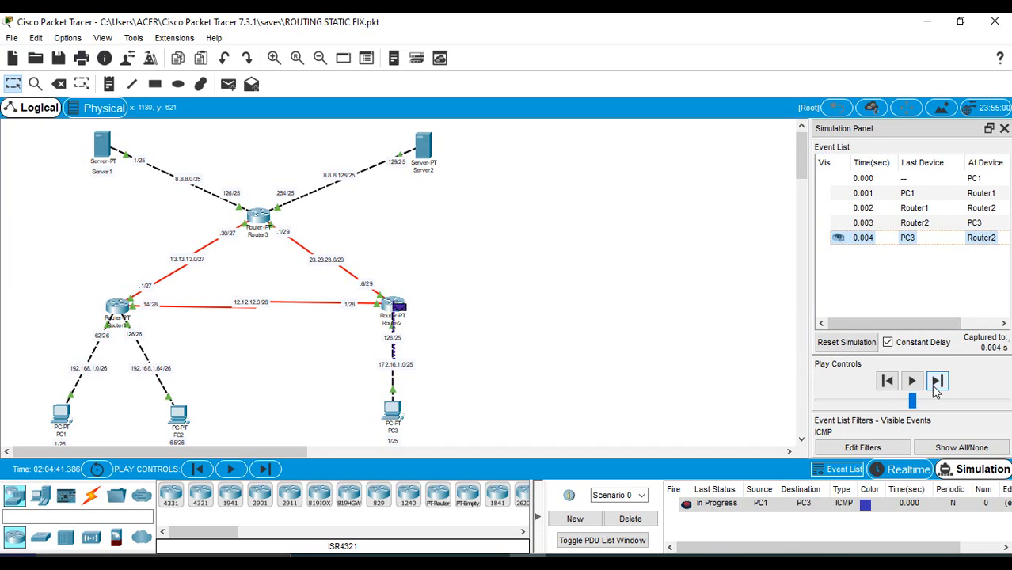
pyautogui.click(936, 387)
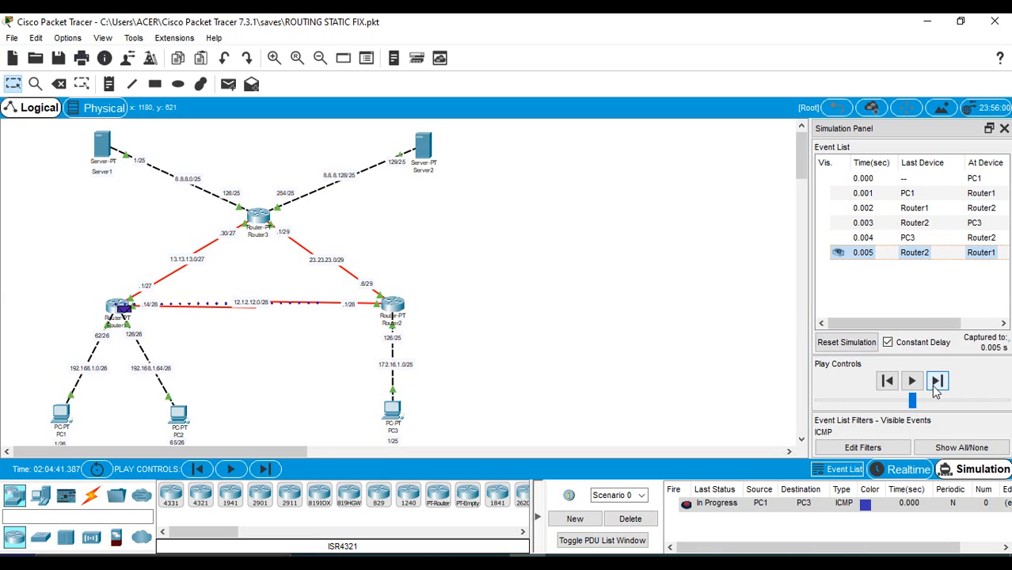
pyautogui.click(936, 387)
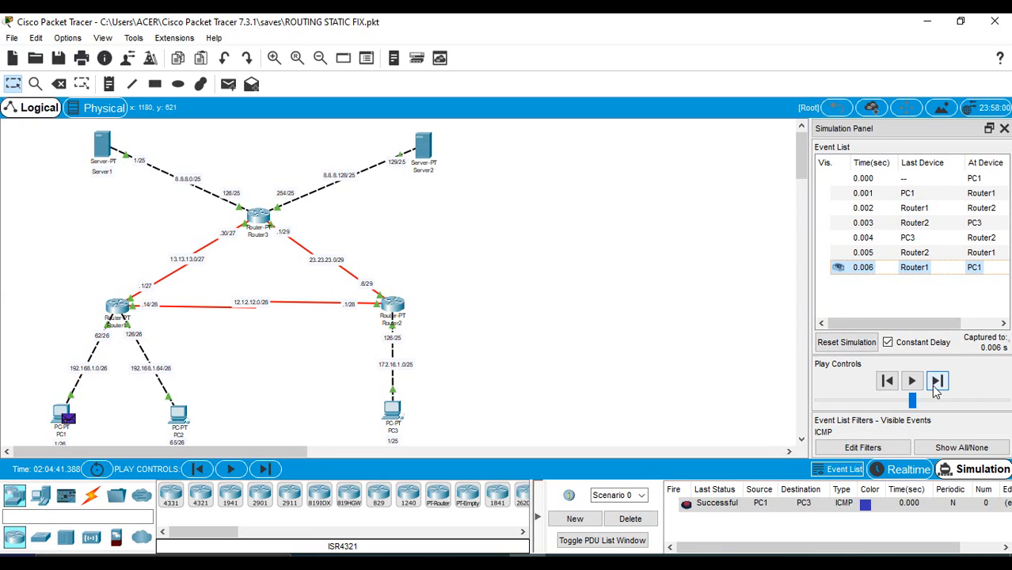
# Step: Clear the PC1-to-PC3 test from the scenario and add a simple PDU from PC1 to Server1
pyautogui.click(631, 519)
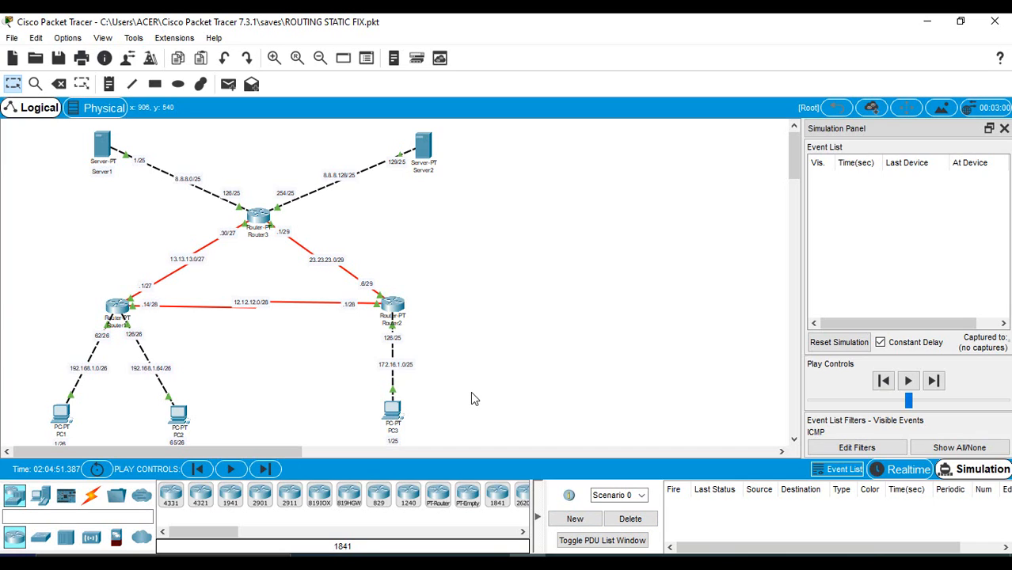
pyautogui.click(228, 84)
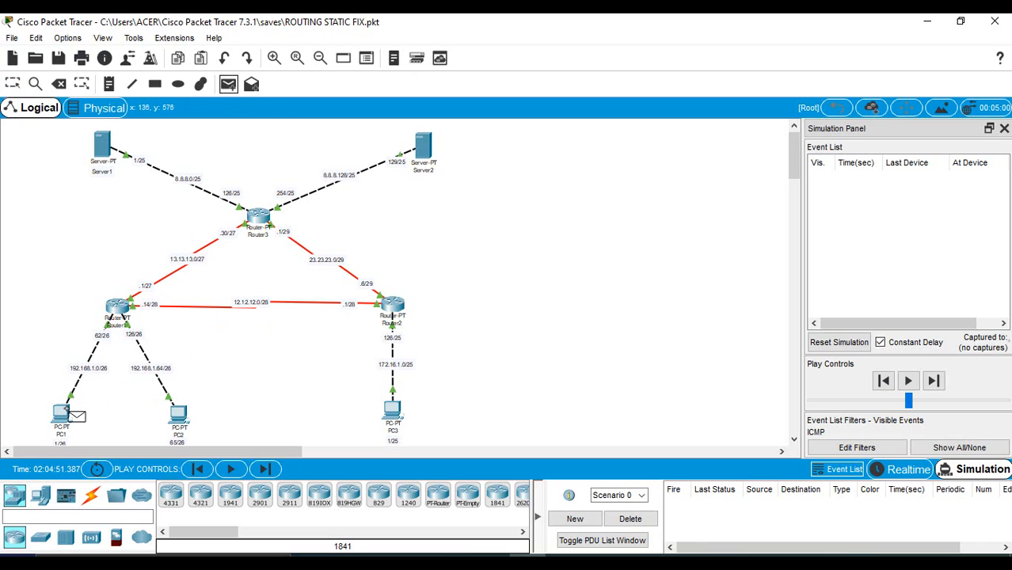
pyautogui.click(66, 413)
pyautogui.click(101, 147)
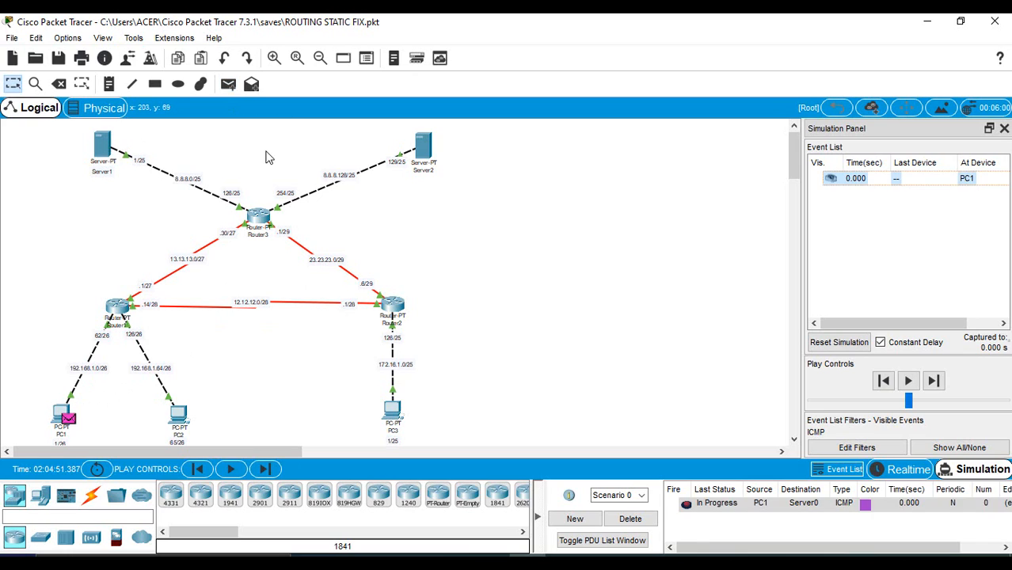
# Step: Step the simulation forward until the ICMP packet has reached Server1 through Router1 and Router3 and its reply has returned to PC1
pyautogui.click(938, 381)
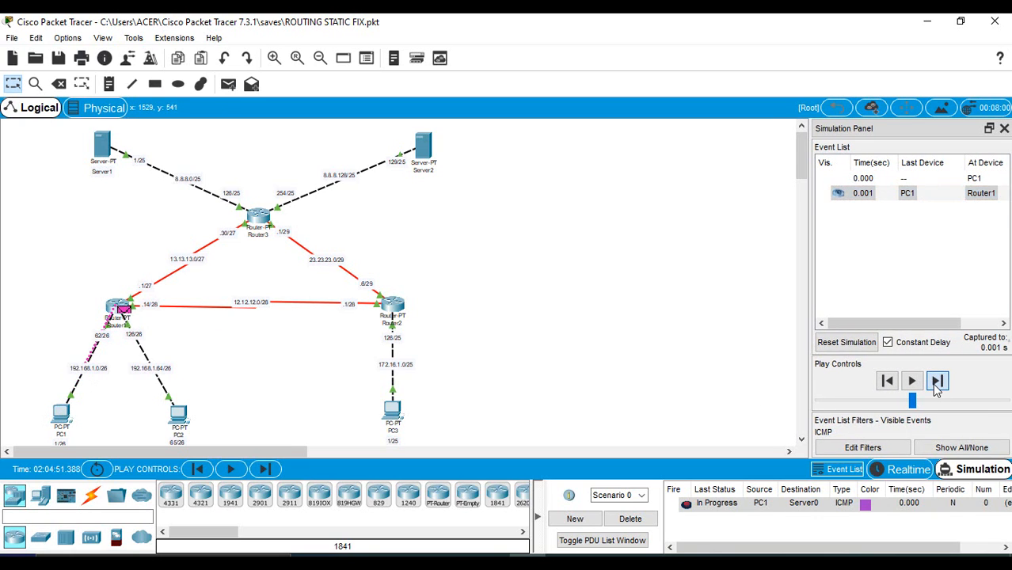
pyautogui.click(937, 381)
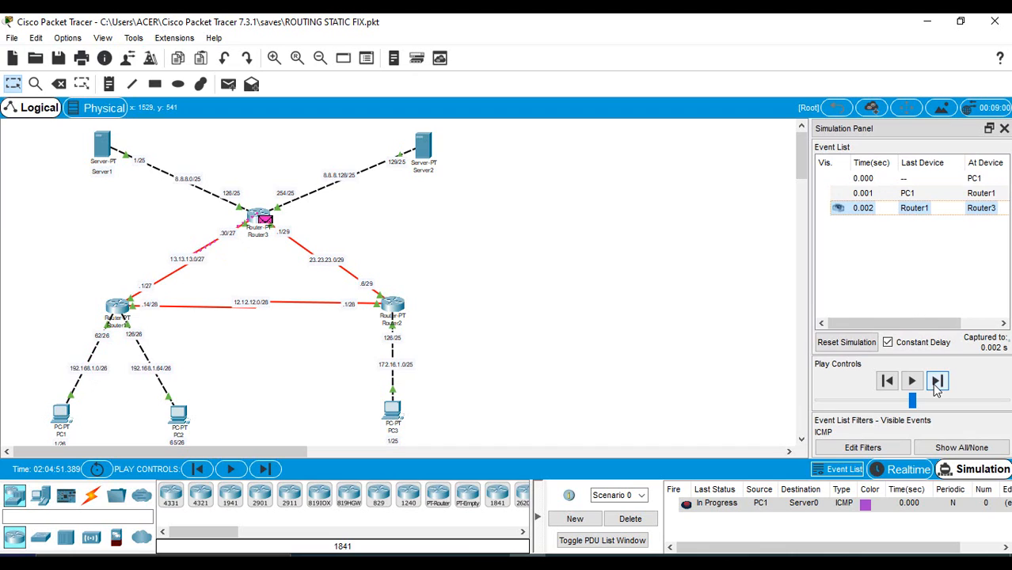
pyautogui.click(938, 381)
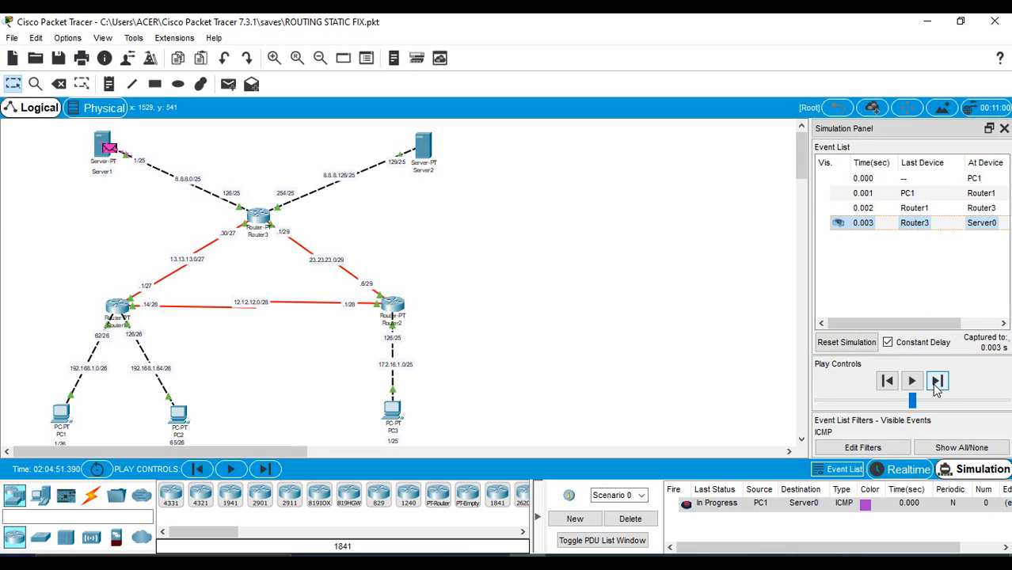
pyautogui.click(937, 381)
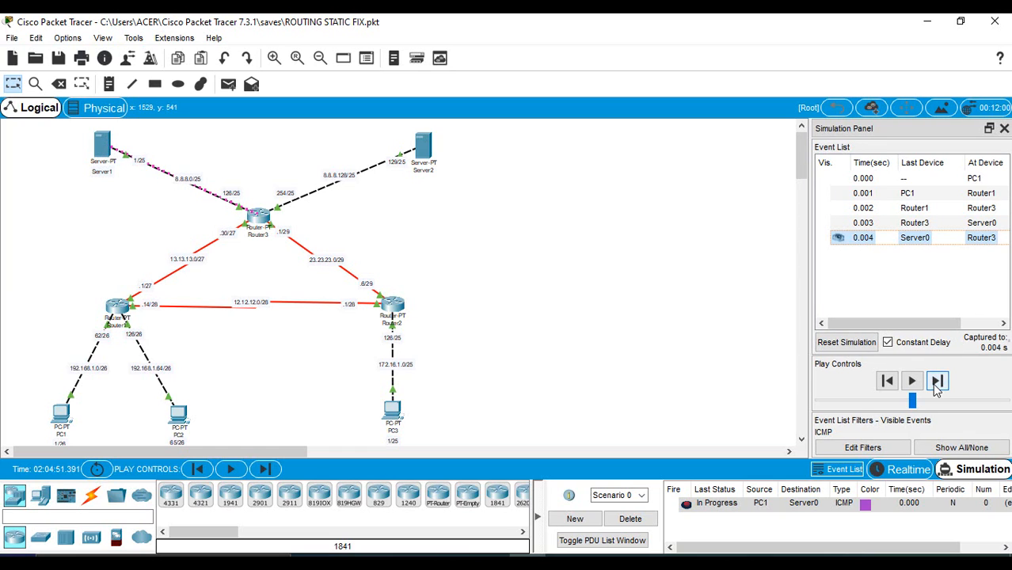
pyautogui.click(937, 381)
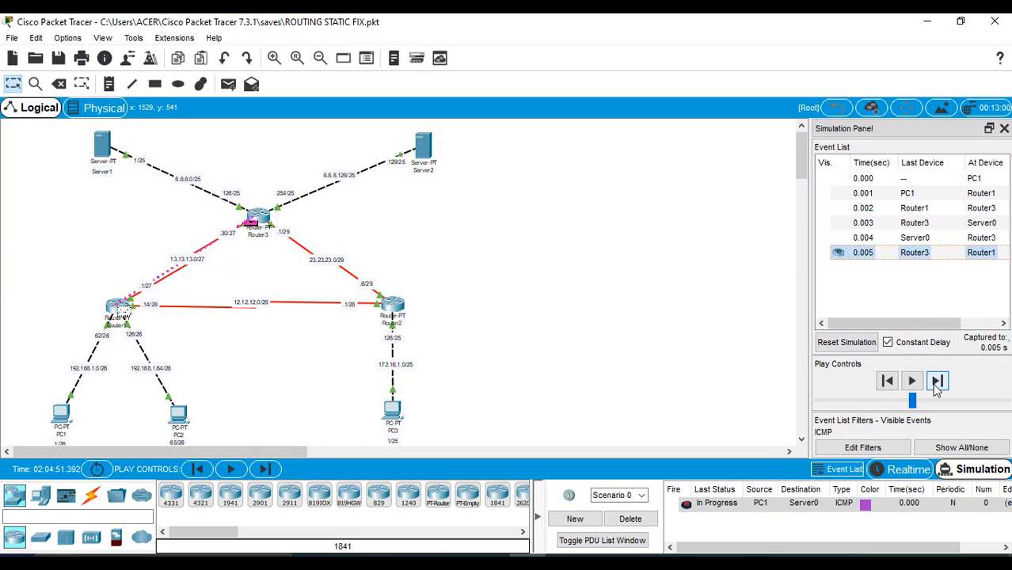
pyautogui.click(937, 381)
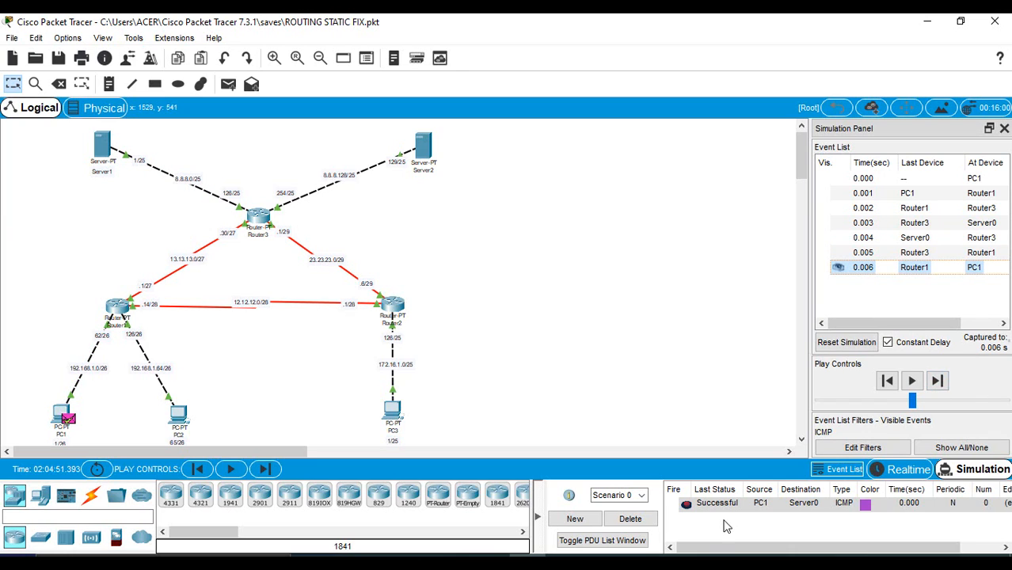
# Step: Clear the PC1-to-Server1 test from the scenario and add a simple PDU from PC1 to Server2
pyautogui.click(631, 520)
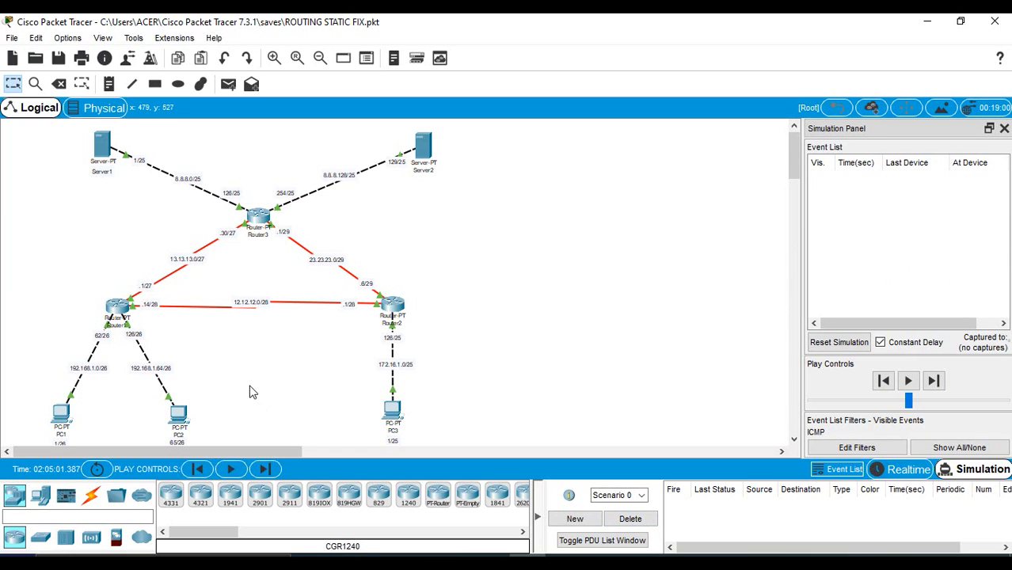
pyautogui.click(221, 90)
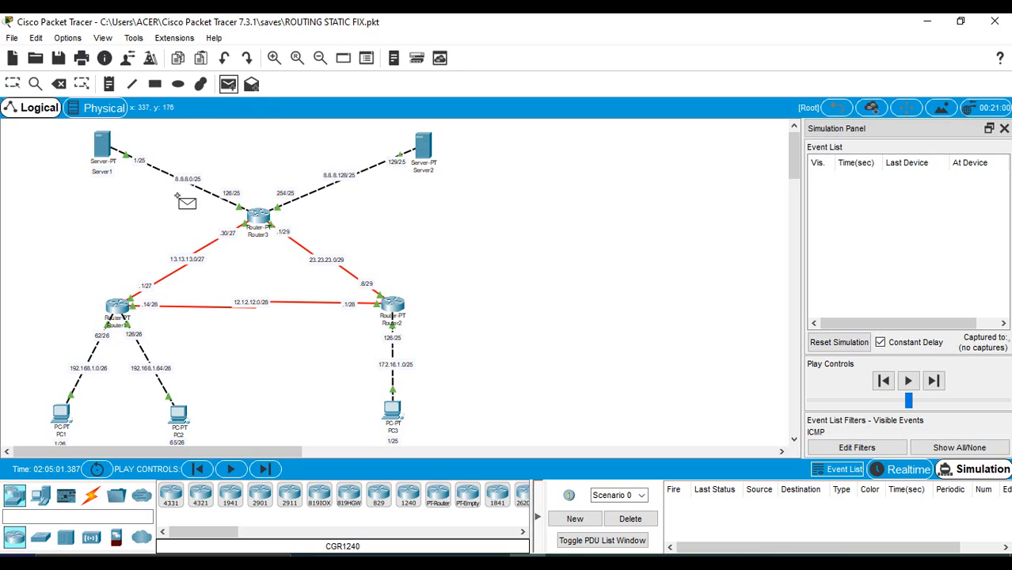
pyautogui.click(65, 416)
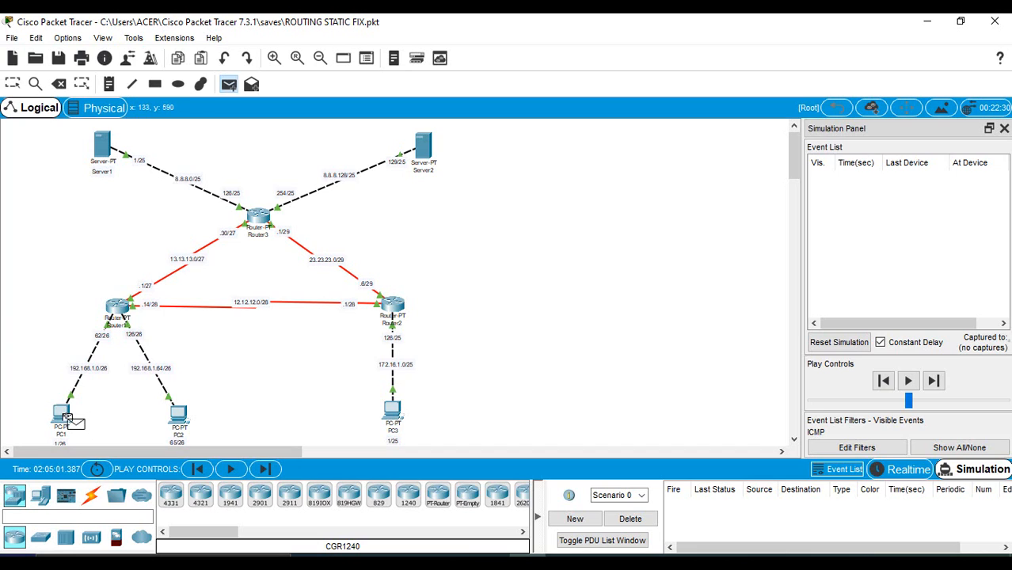
pyautogui.click(431, 162)
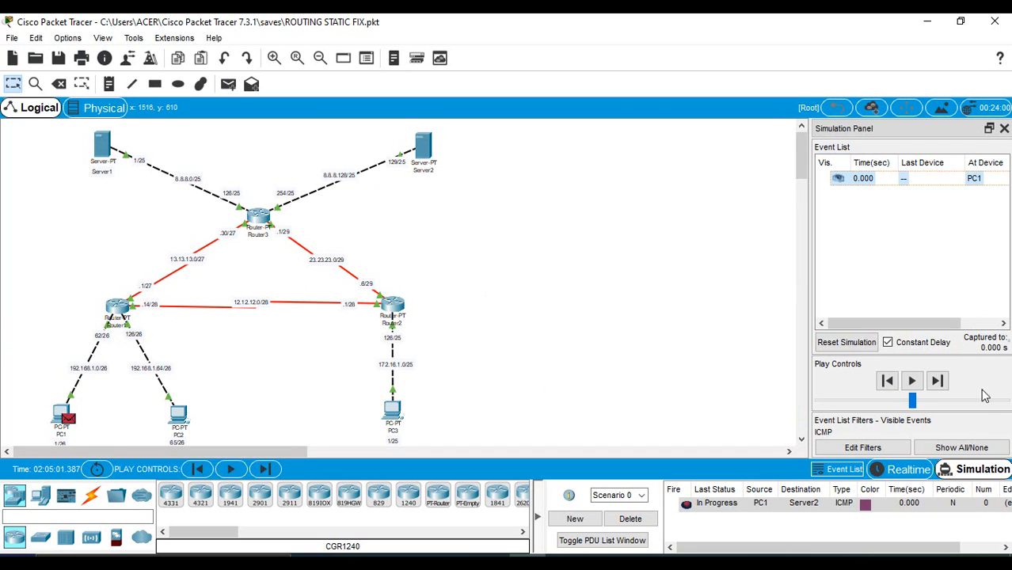
# Step: Step the simulation forward until the ICMP packet has reached Server2 through Router1 and Router3 and its reply has returned to PC1
pyautogui.click(938, 381)
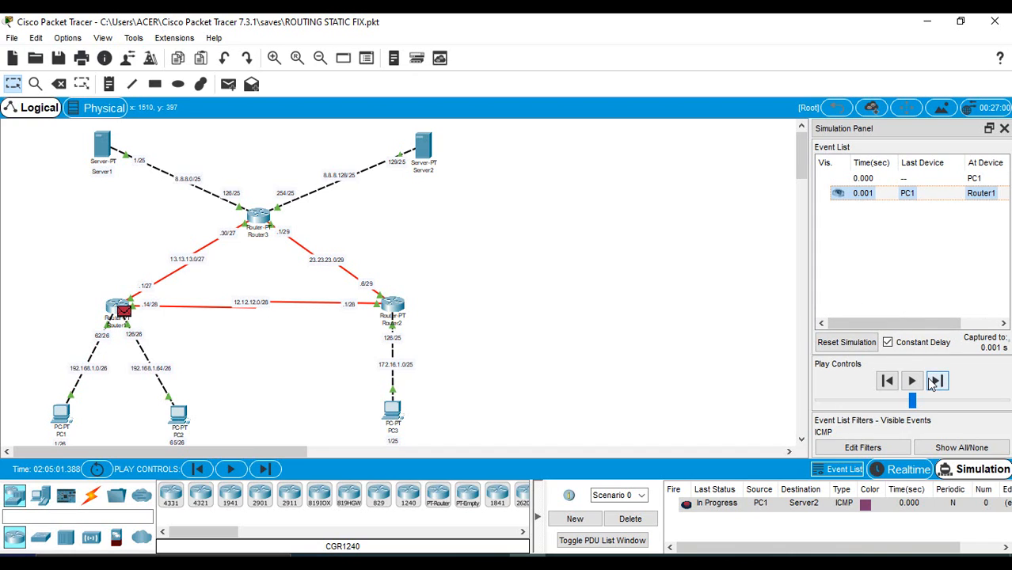
pyautogui.click(934, 382)
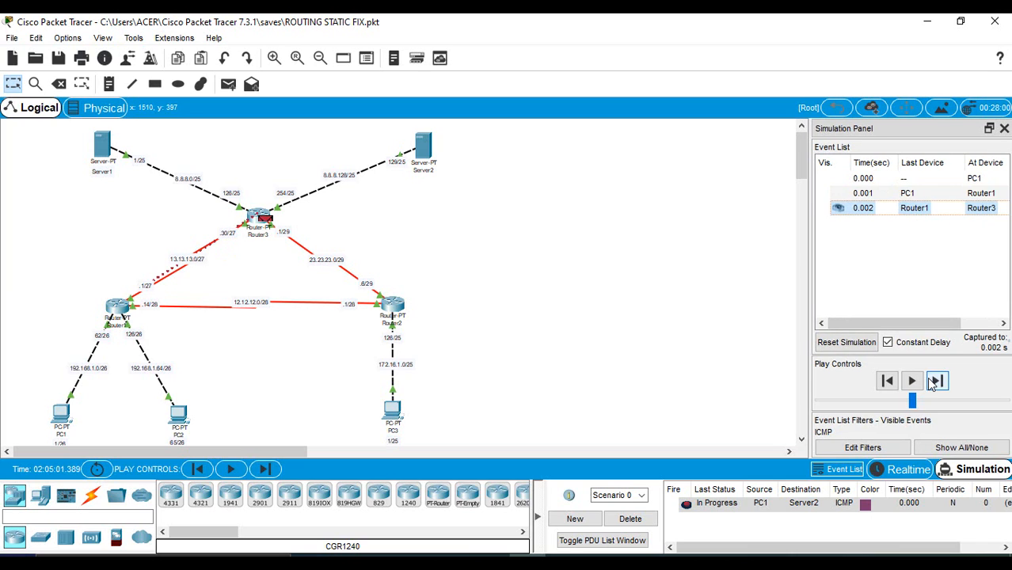
pyautogui.click(935, 382)
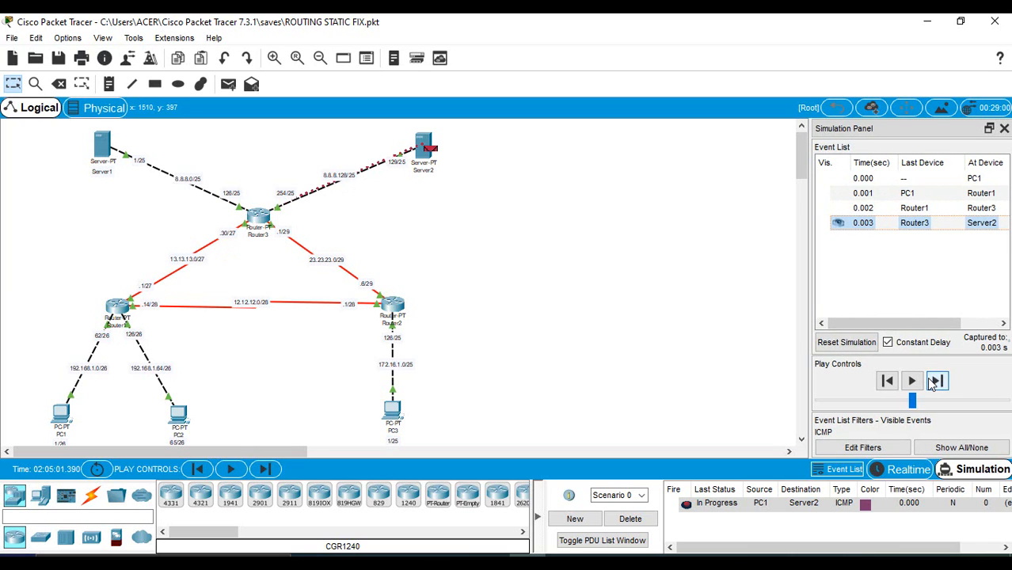
pyautogui.click(934, 381)
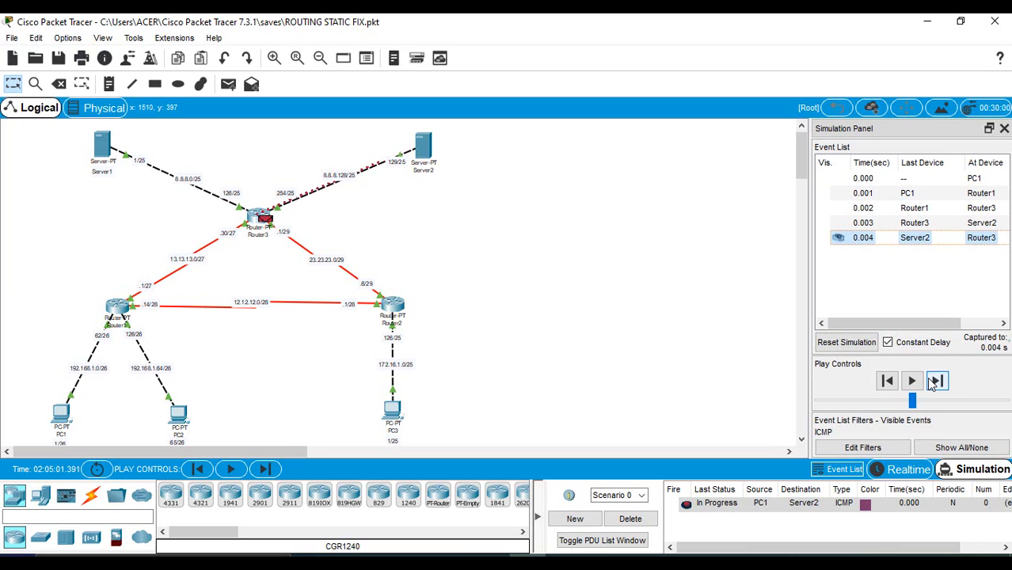
pyautogui.click(935, 381)
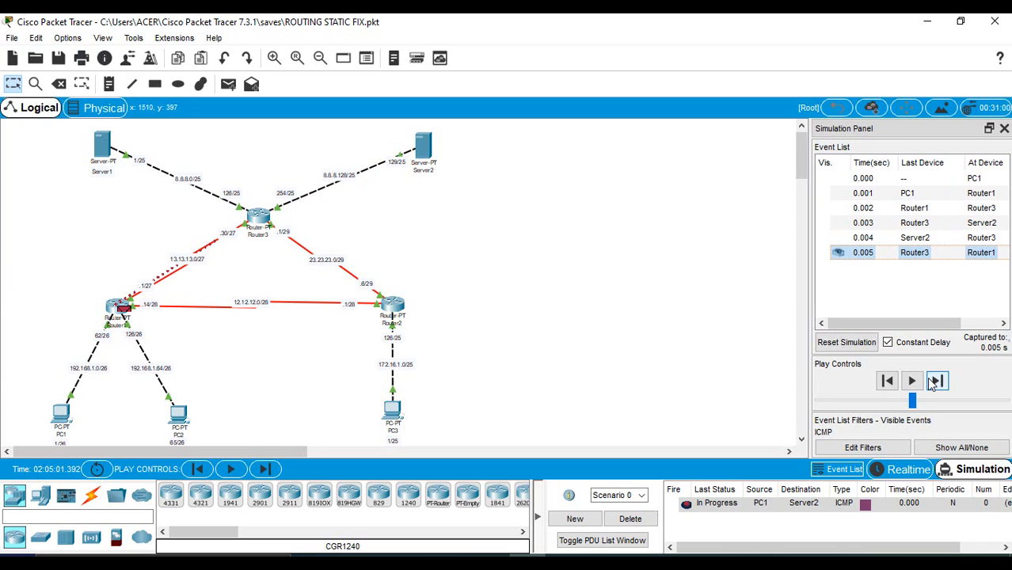
pyautogui.click(935, 381)
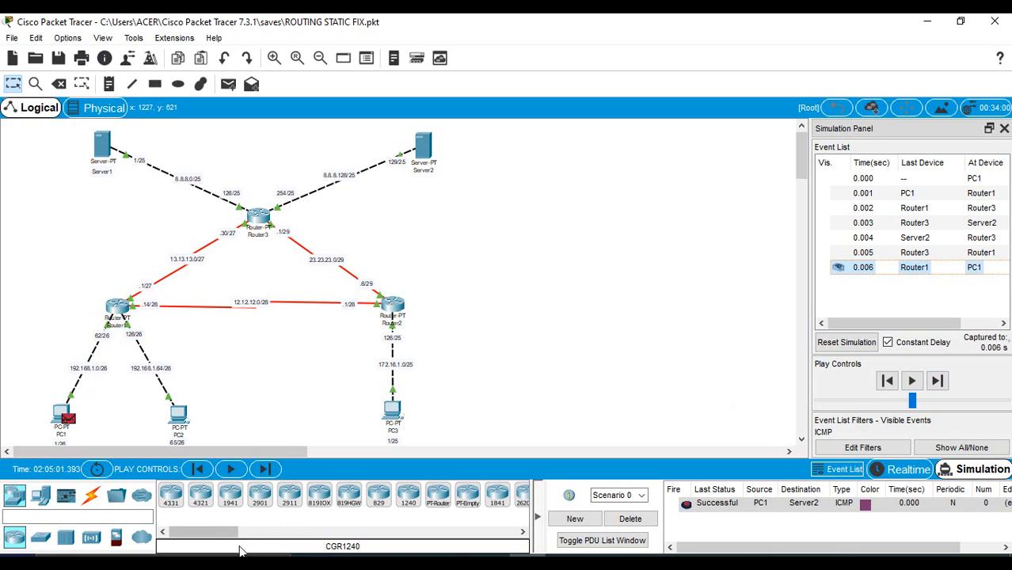
# Step: Clear the PC1-to-Server2 test from the scenario and add a simple PDU from PC3 to PC1
pyautogui.click(631, 520)
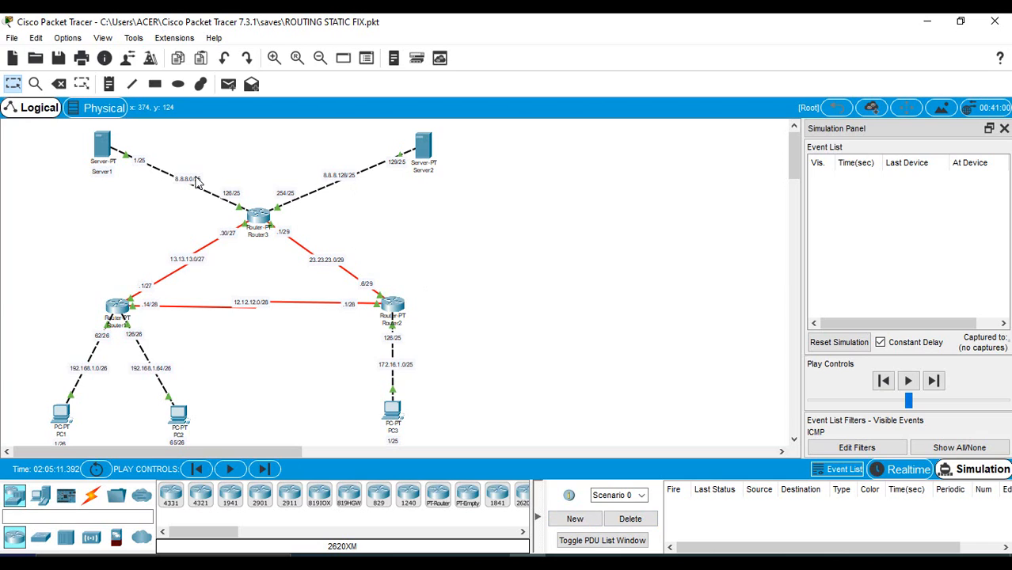
pyautogui.click(228, 85)
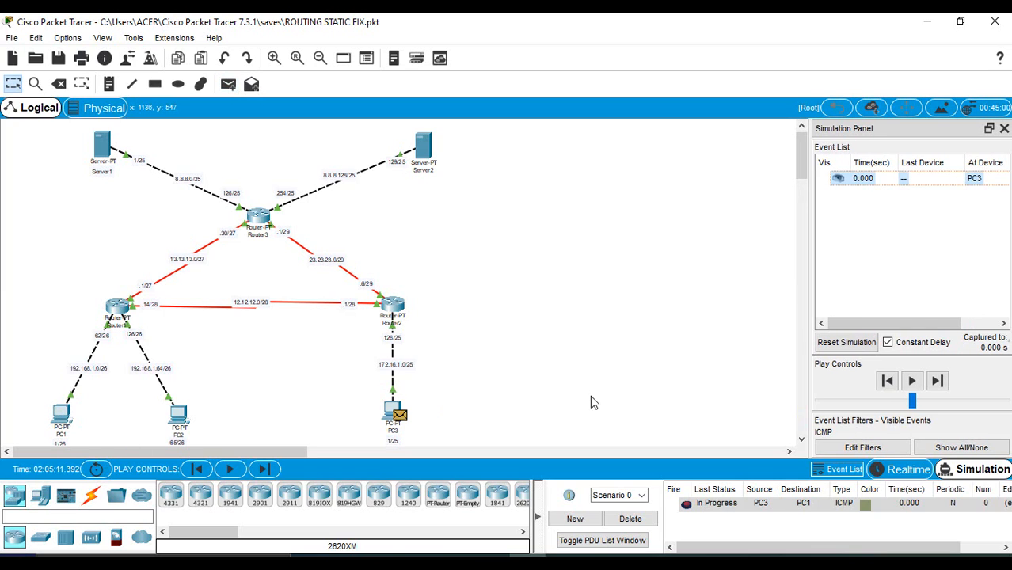
# Step: Step the simulation forward until the ICMP packet has reached PC1 through Router2 and Router1 and its reply has returned to PC3
pyautogui.click(938, 384)
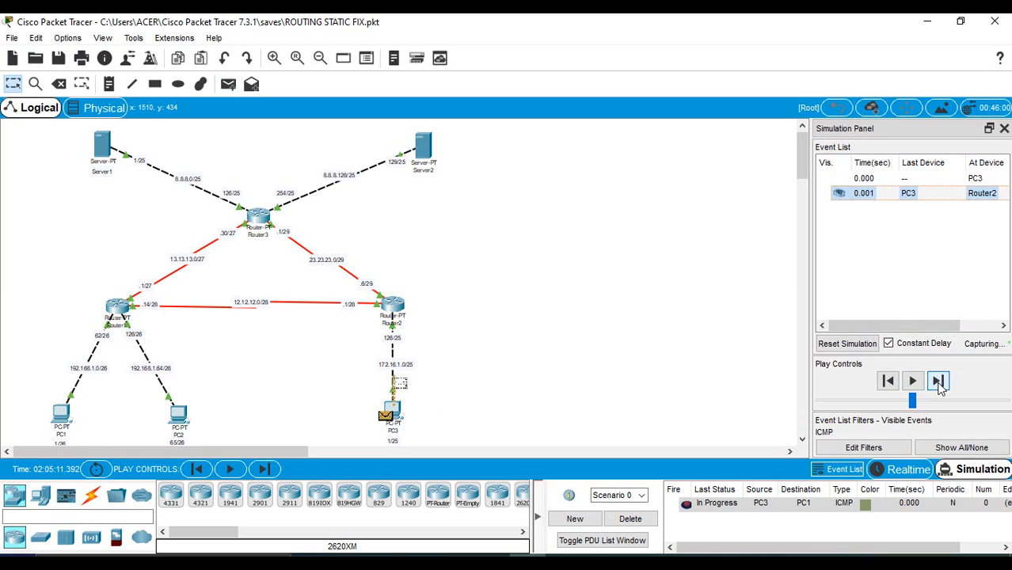
pyautogui.click(938, 383)
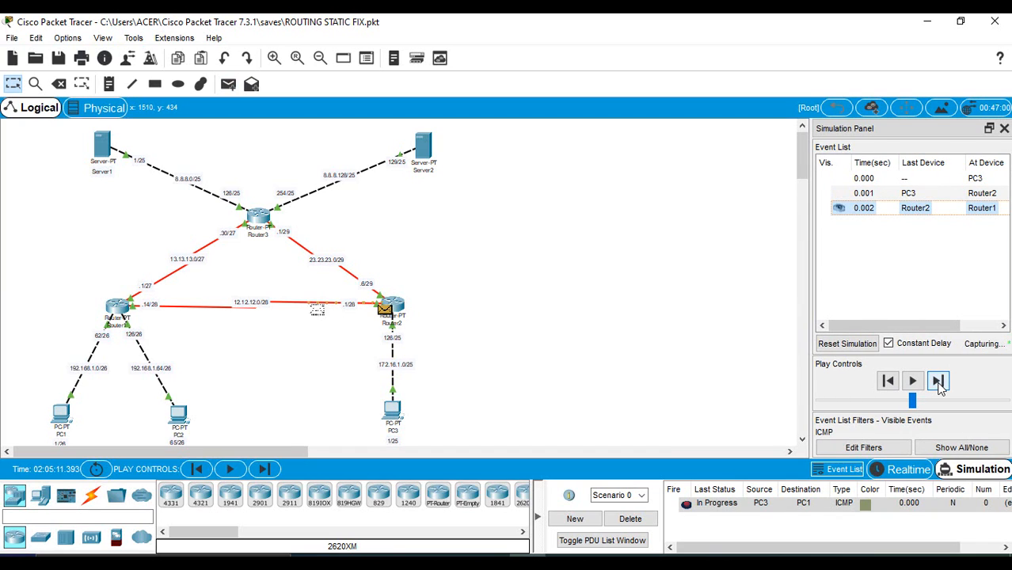
pyautogui.click(938, 384)
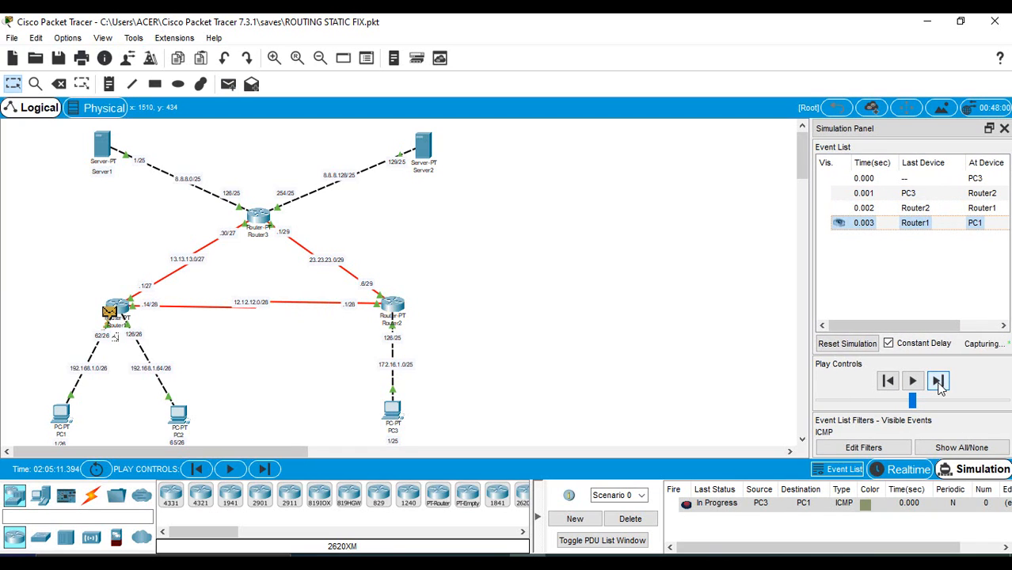
pyautogui.click(939, 383)
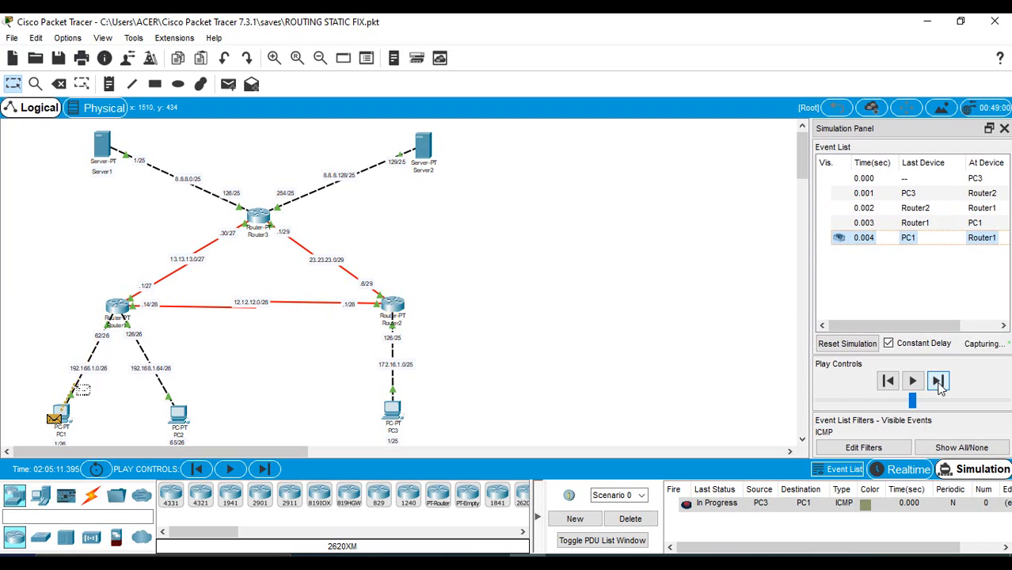
pyautogui.click(938, 383)
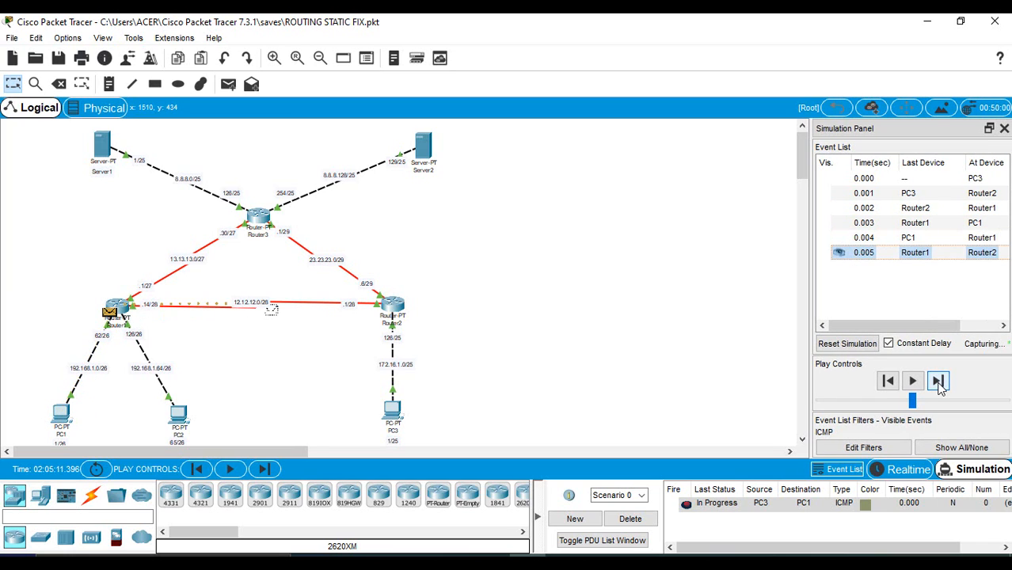
pyautogui.click(938, 383)
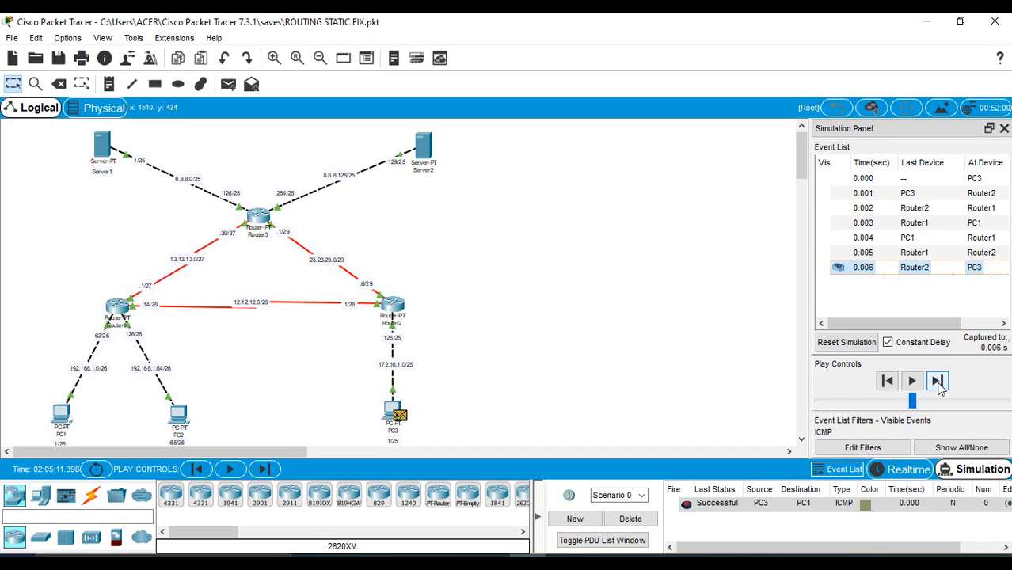
pyautogui.click(939, 383)
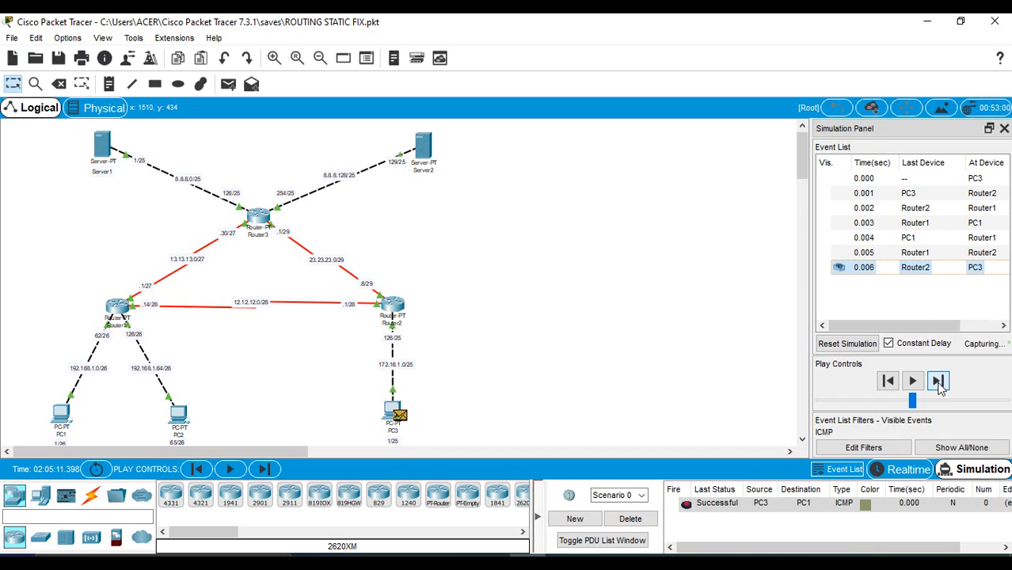
# Step: Clear the PC3-to-PC1 test from the scenario and add a simple PDU from PC3 to PC2
pyautogui.click(631, 519)
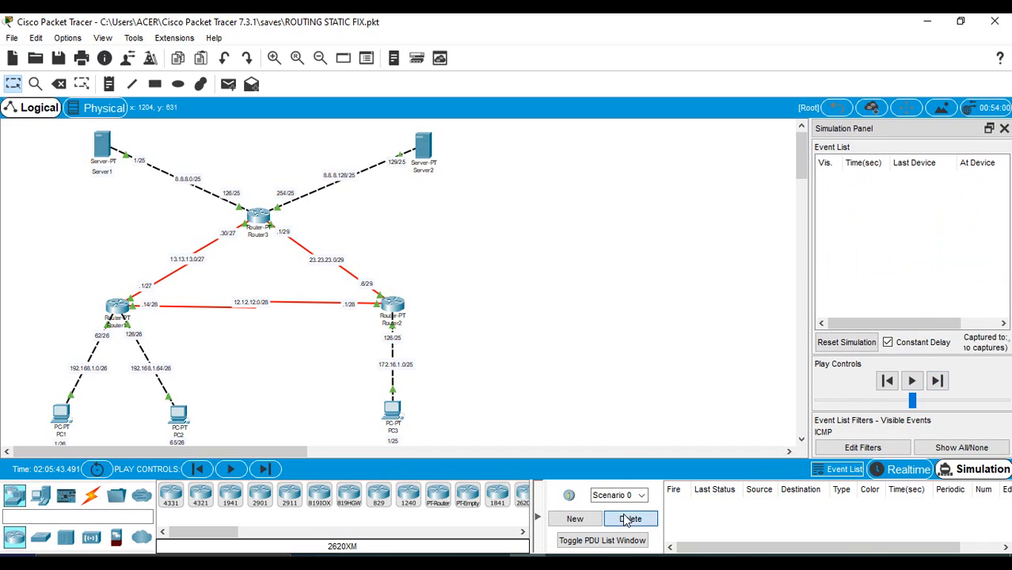
pyautogui.click(227, 86)
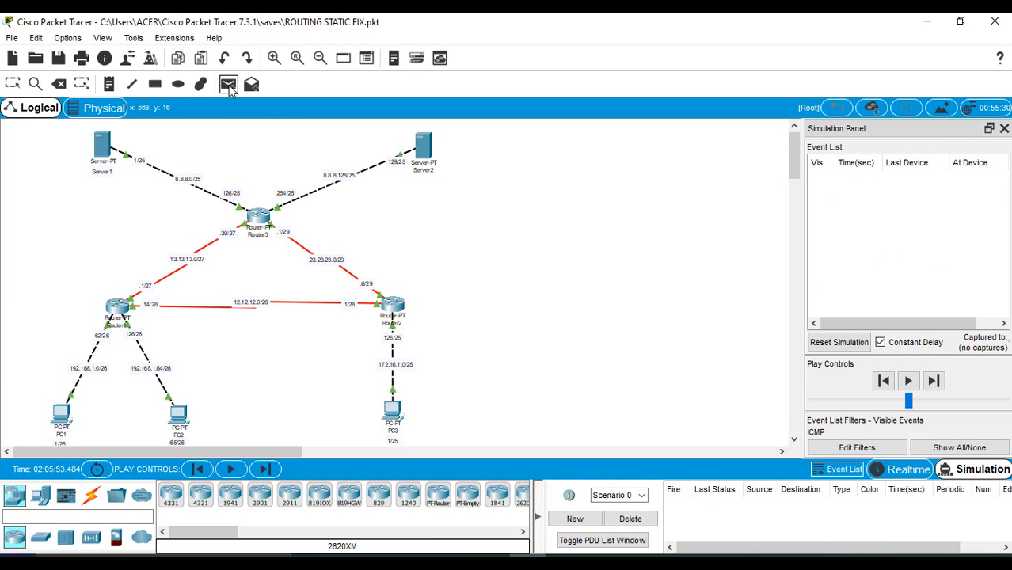
pyautogui.click(396, 418)
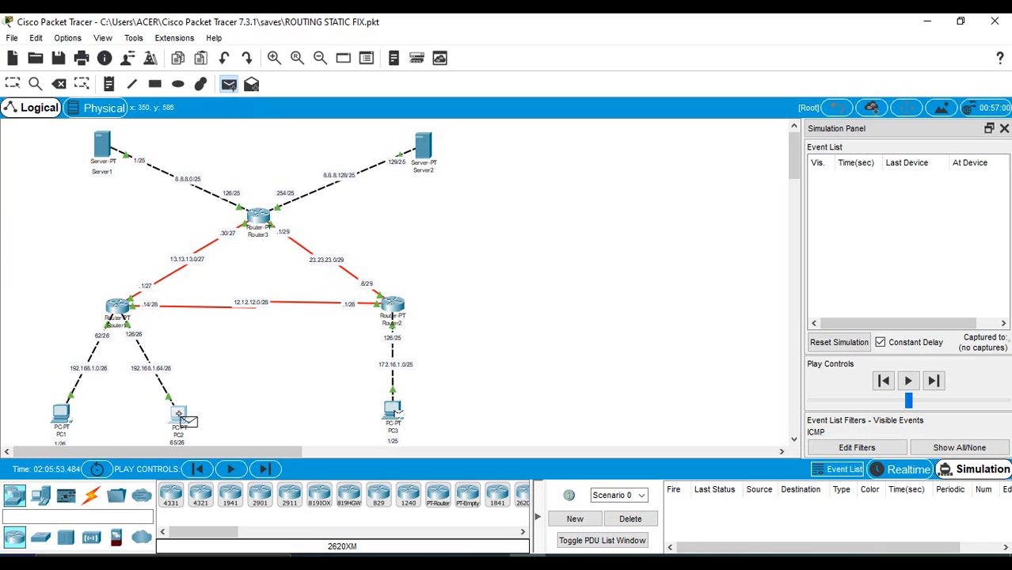
pyautogui.click(180, 415)
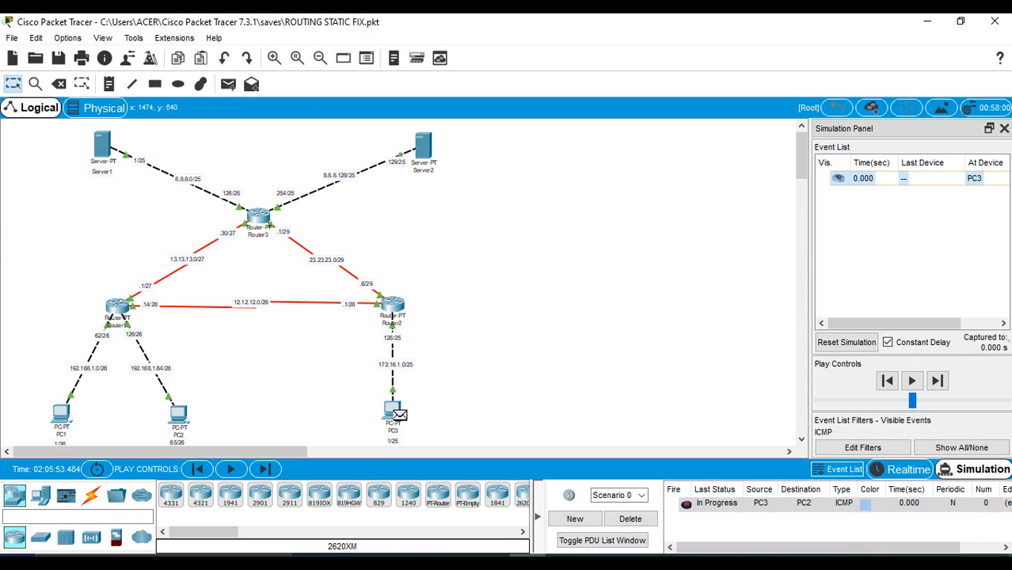
# Step: Step the simulation forward until the ICMP packet has reached PC2 through Router2 and Router1 and its reply has returned to PC3
pyautogui.click(937, 382)
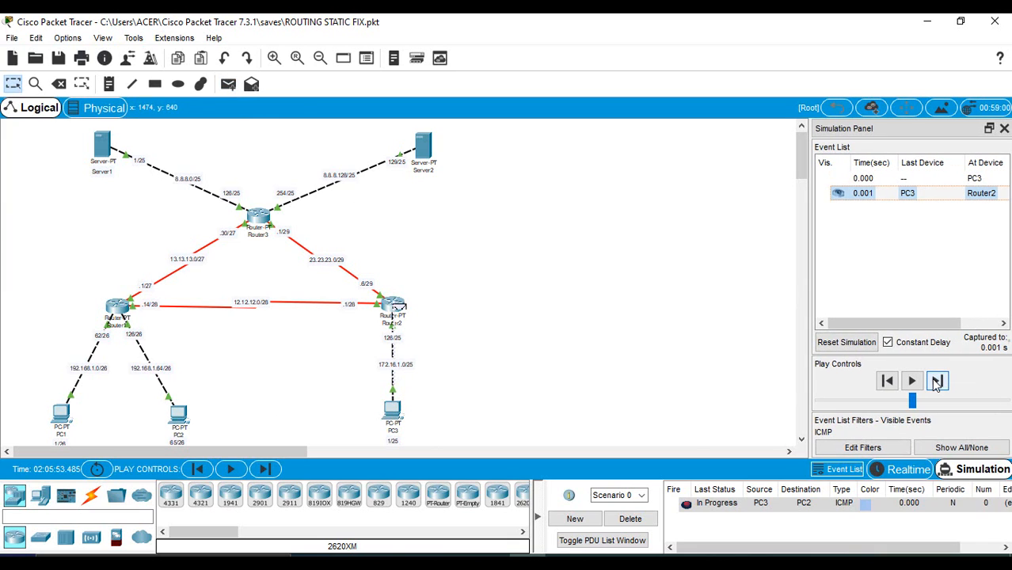
pyautogui.click(937, 382)
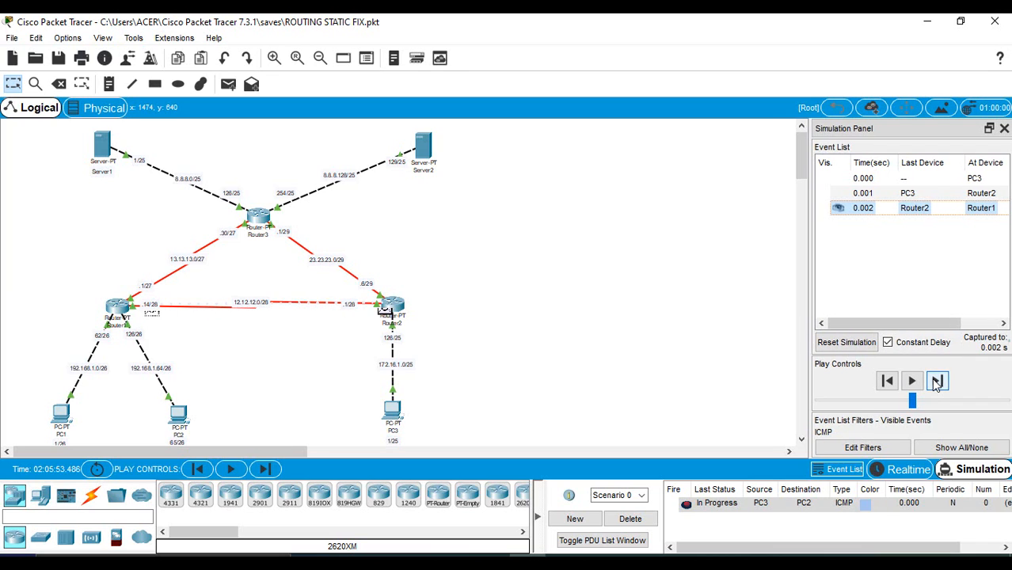
pyautogui.click(936, 382)
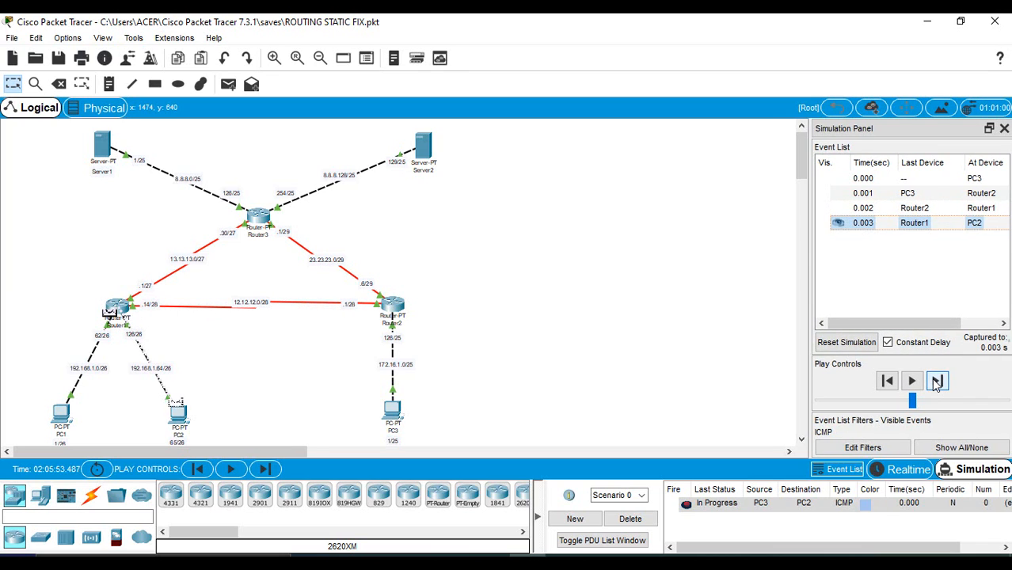
pyautogui.click(937, 382)
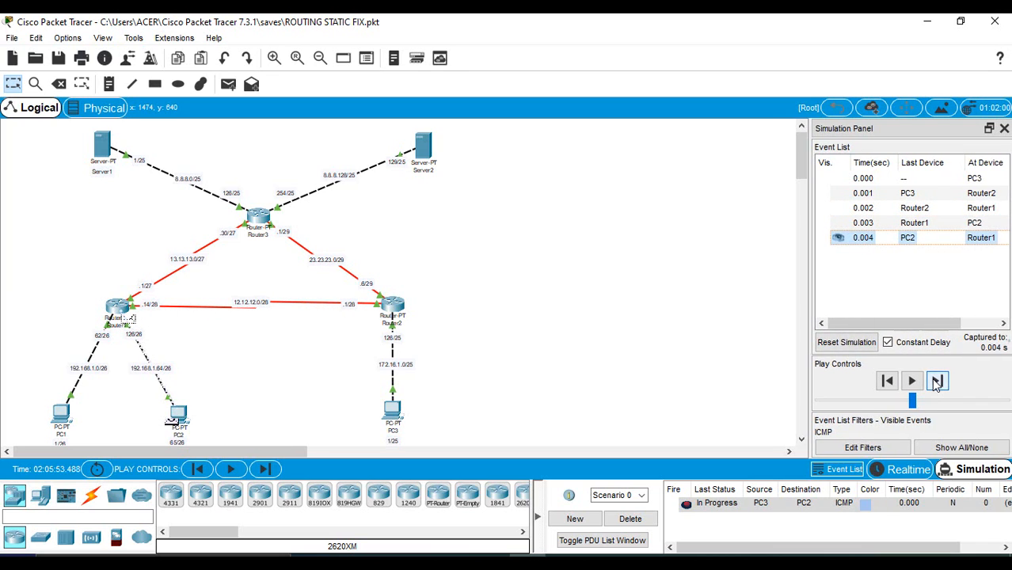
pyautogui.click(937, 382)
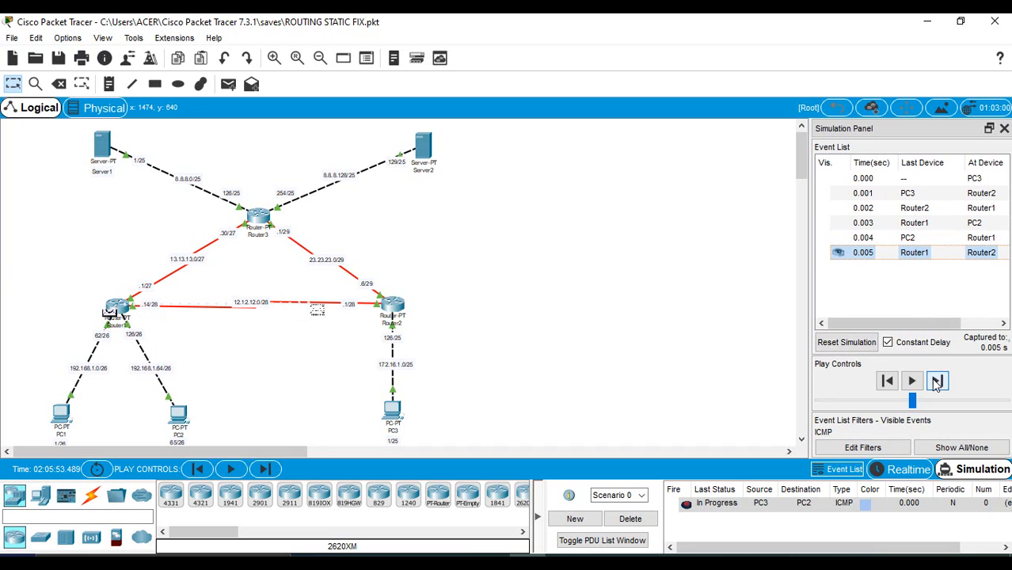
pyautogui.click(937, 382)
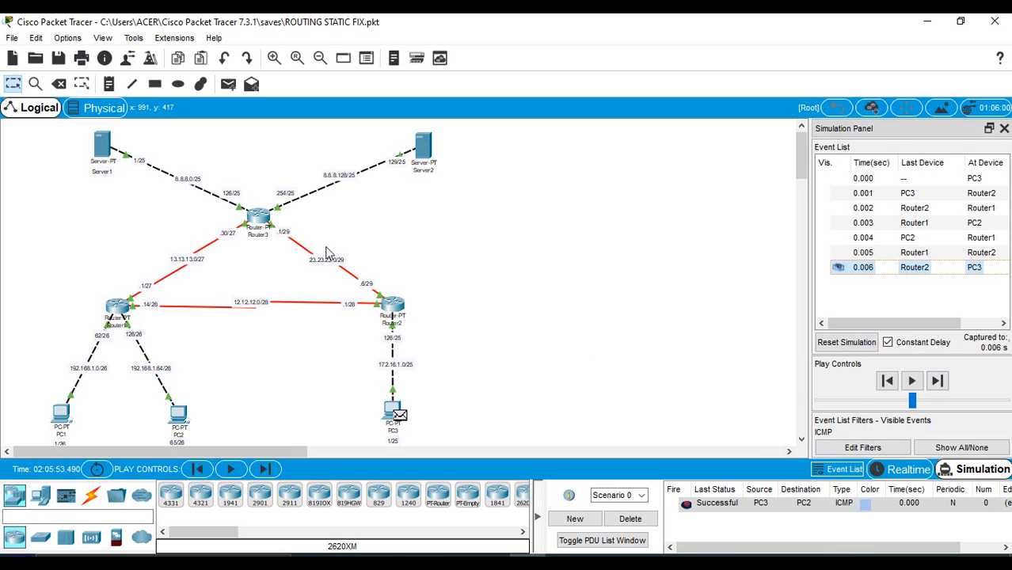
# Step: Clear the PC3-to-PC2 test from the scenario and add a simple PDU from PC3 to Server1
pyautogui.click(629, 520)
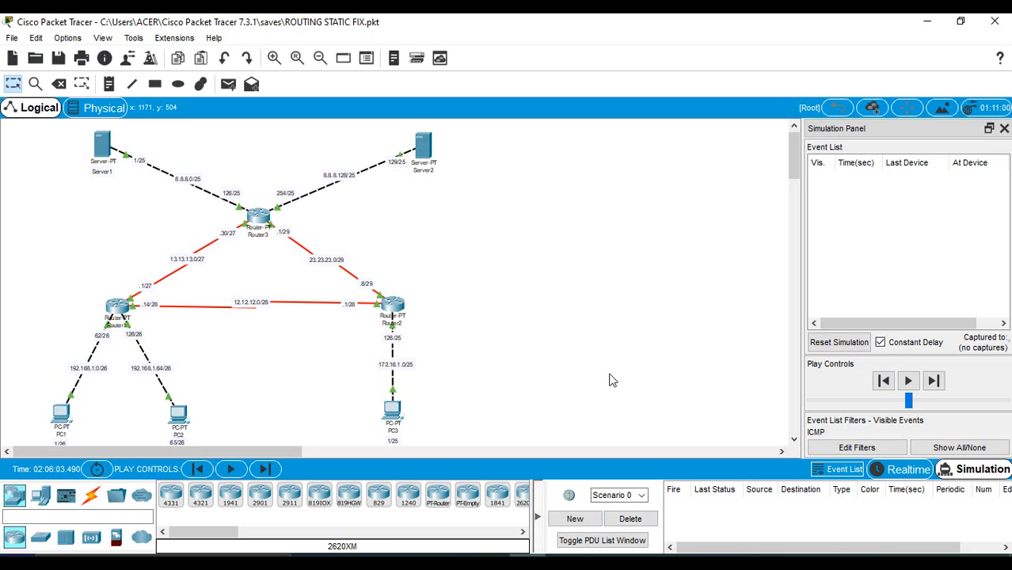
pyautogui.click(227, 84)
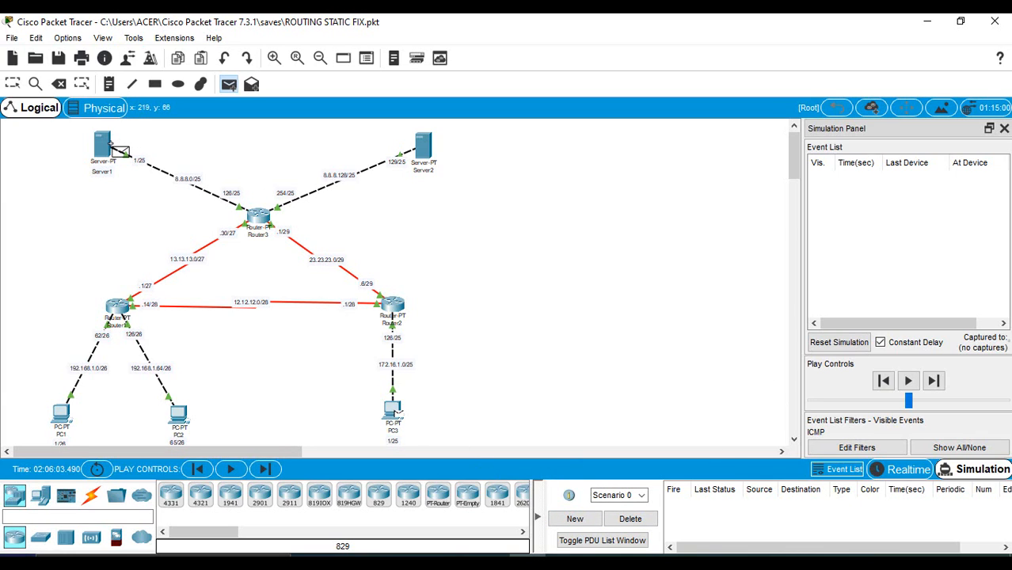
pyautogui.click(107, 146)
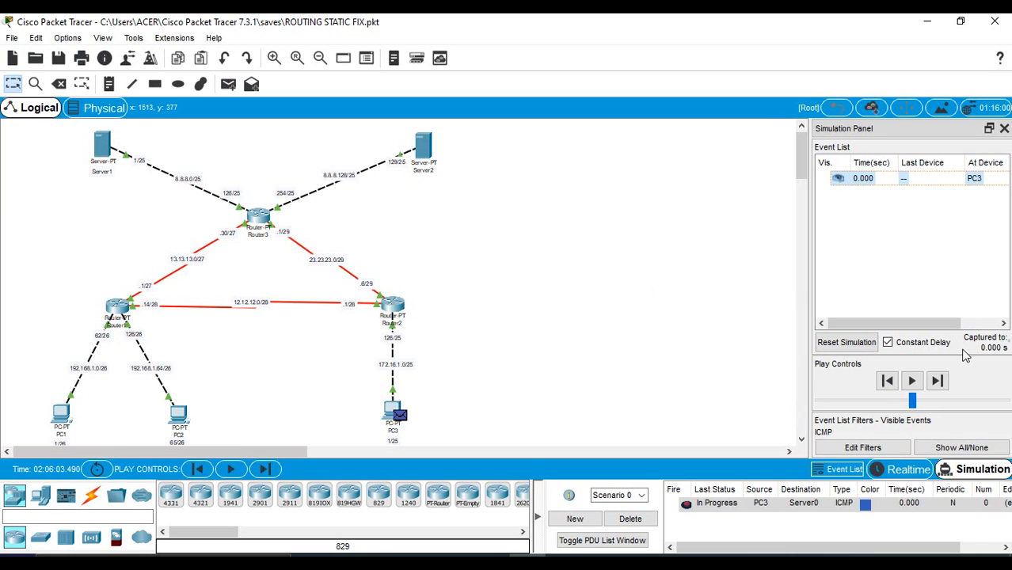
# Step: Step the simulation forward until the ICMP packet has reached Server1 through Router2 and Router3 and its reply has returned to PC3
pyautogui.click(944, 381)
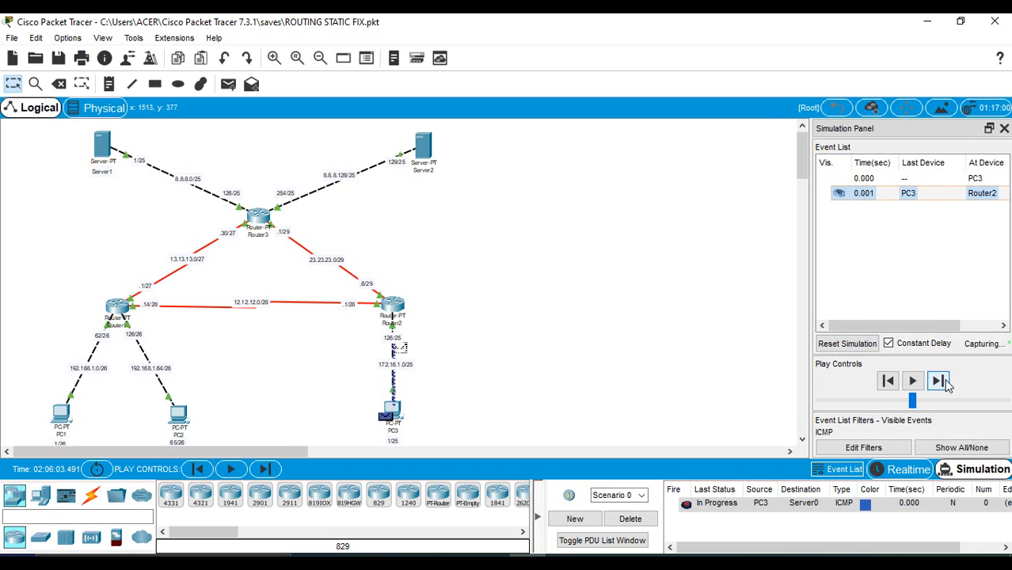
pyautogui.click(938, 380)
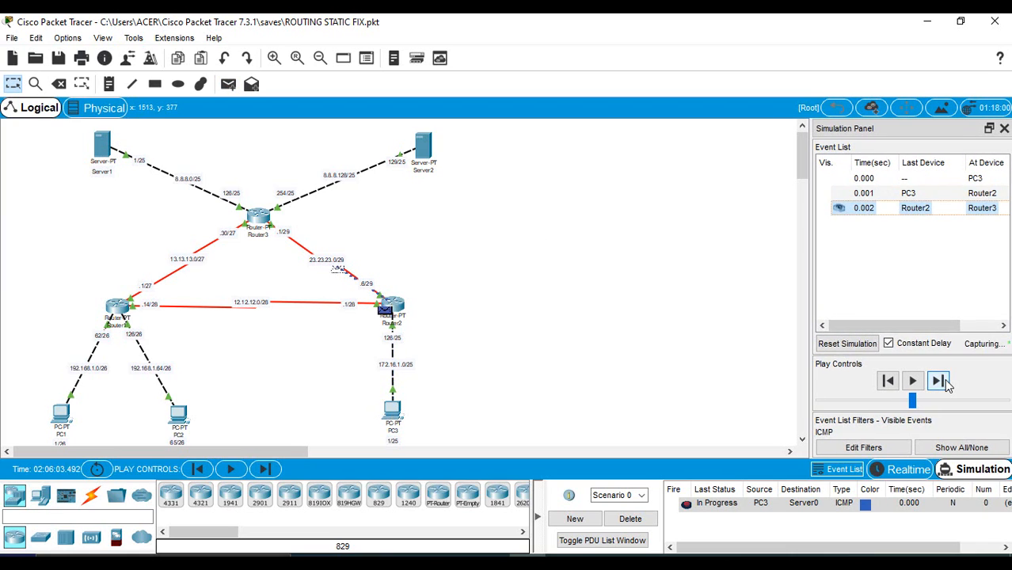
pyautogui.click(939, 381)
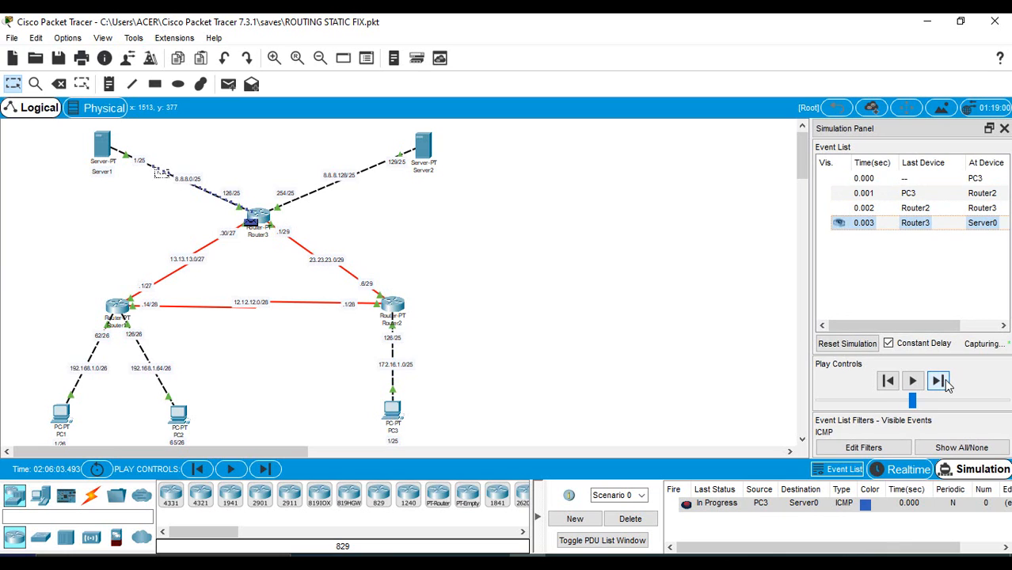
pyautogui.click(938, 381)
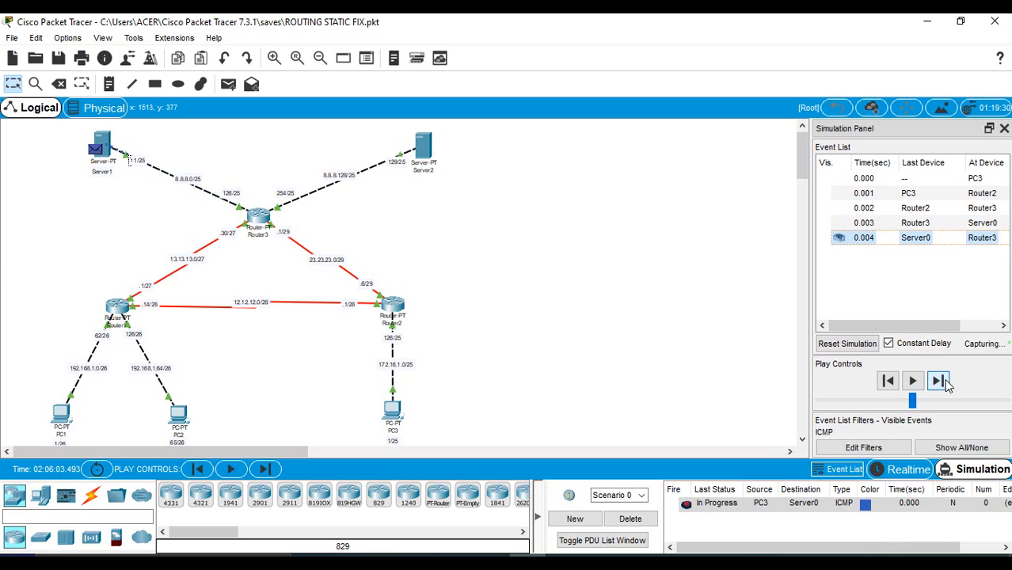
pyautogui.click(944, 379)
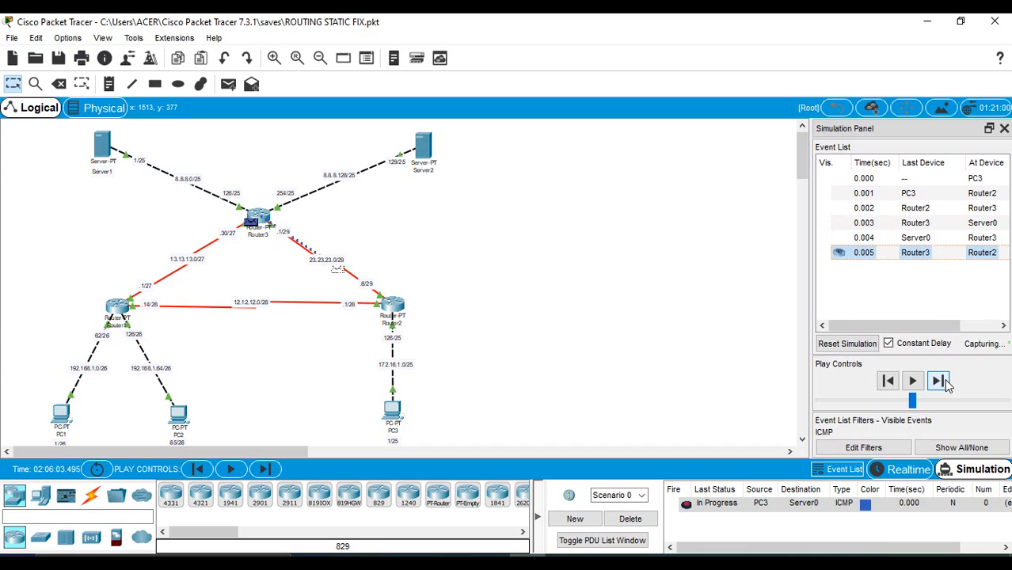
pyautogui.click(944, 379)
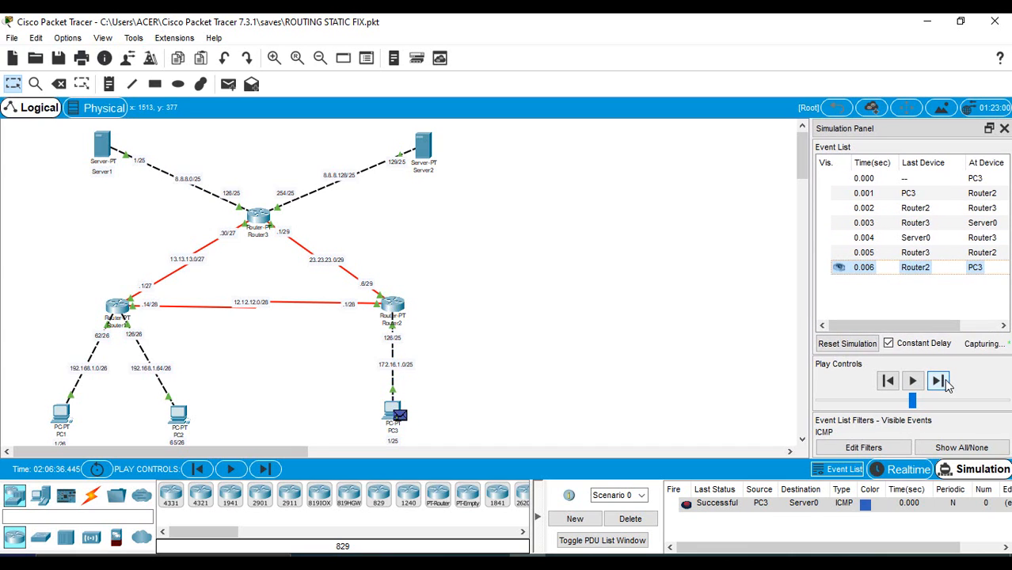
# Step: Clear the PC3-to-Server1 test from the scenario and add a simple PDU from PC3 to Server2
pyautogui.click(631, 518)
pyautogui.click(228, 84)
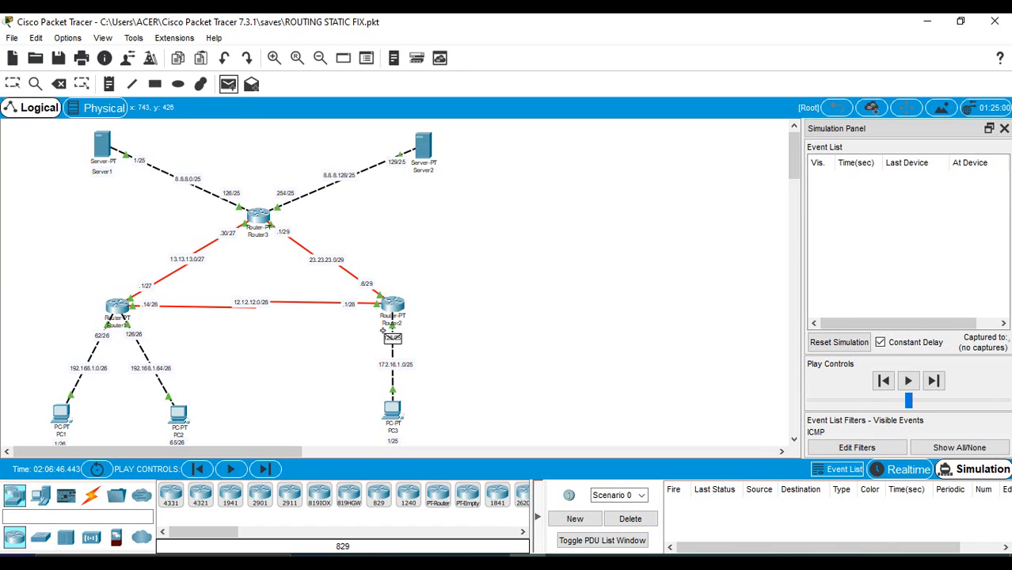
pyautogui.click(393, 408)
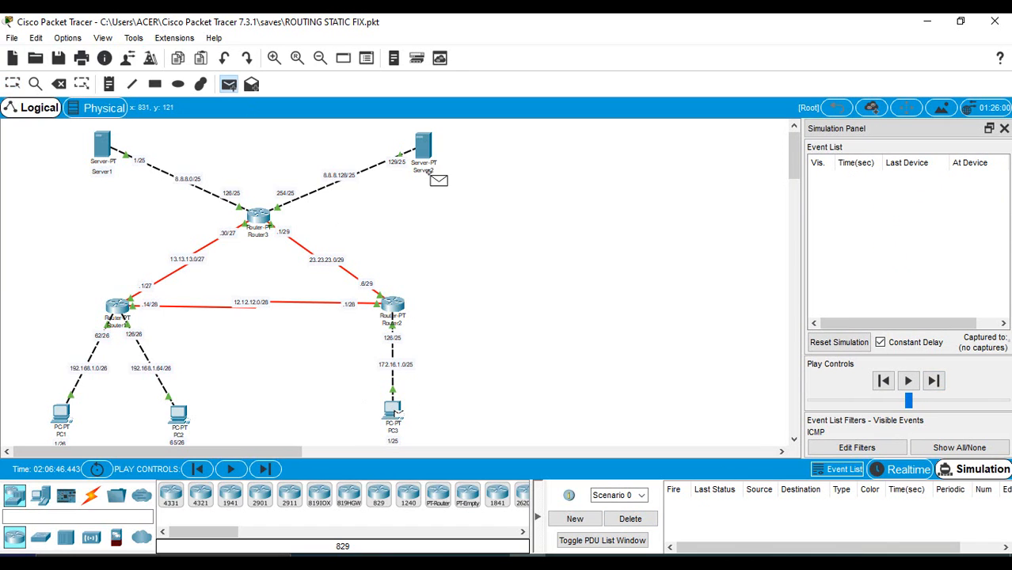
pyautogui.click(426, 147)
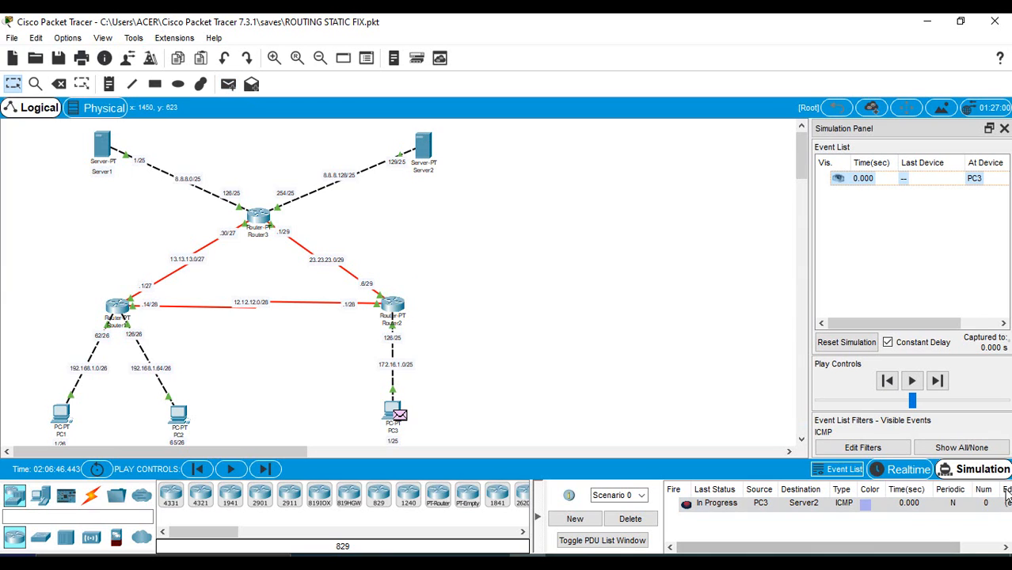
# Step: Step the simulation forward until the ICMP packet has reached Server2 through Router2 and Router3 and its reply has returned to PC3
pyautogui.click(938, 382)
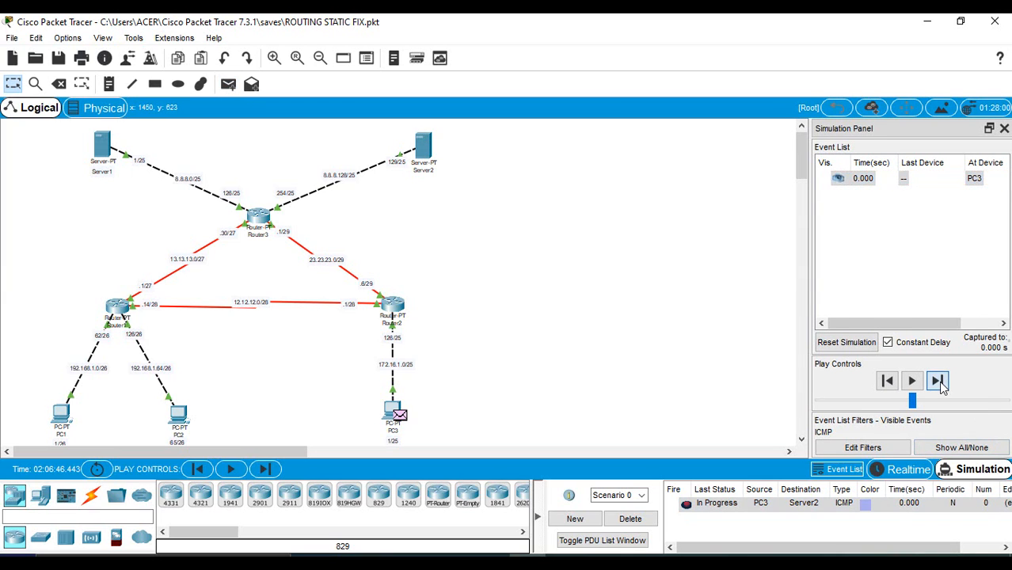
pyautogui.click(938, 382)
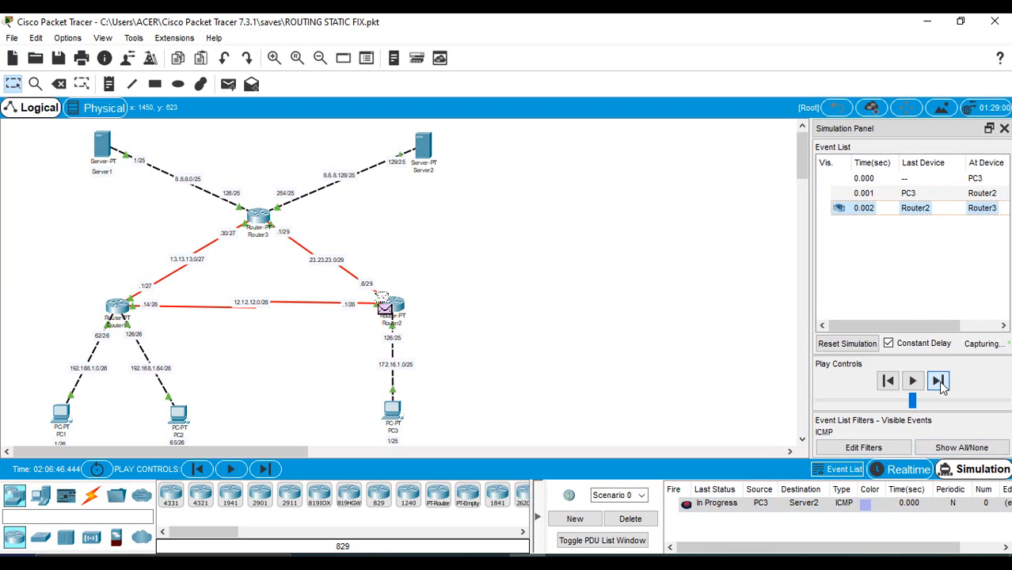
pyautogui.click(938, 382)
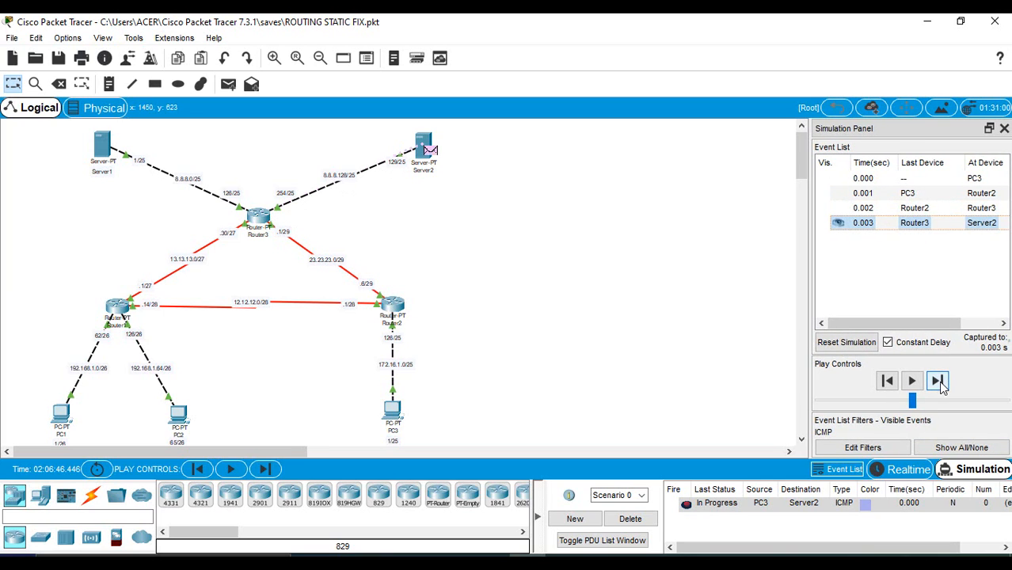
pyautogui.click(938, 382)
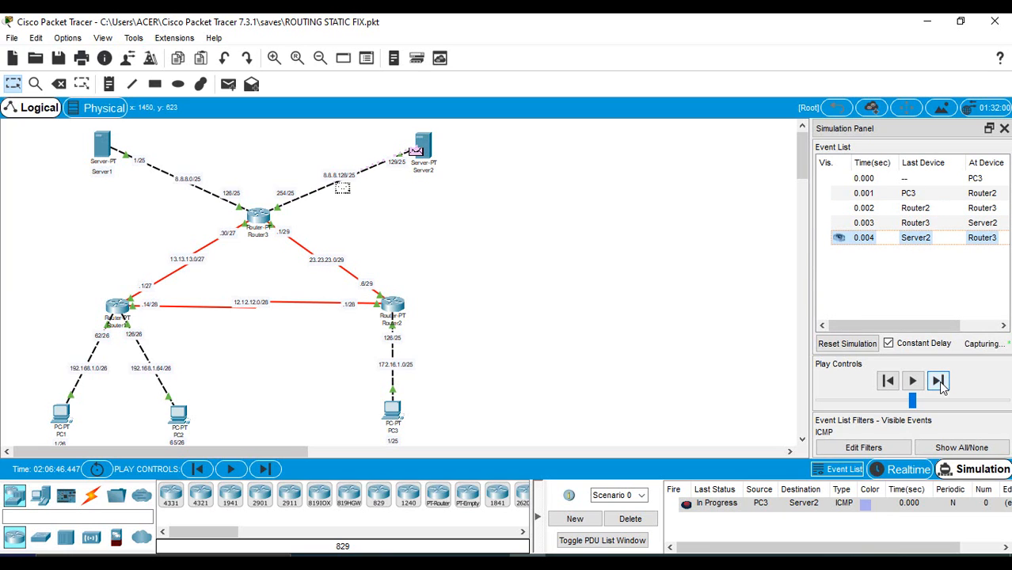
pyautogui.click(938, 383)
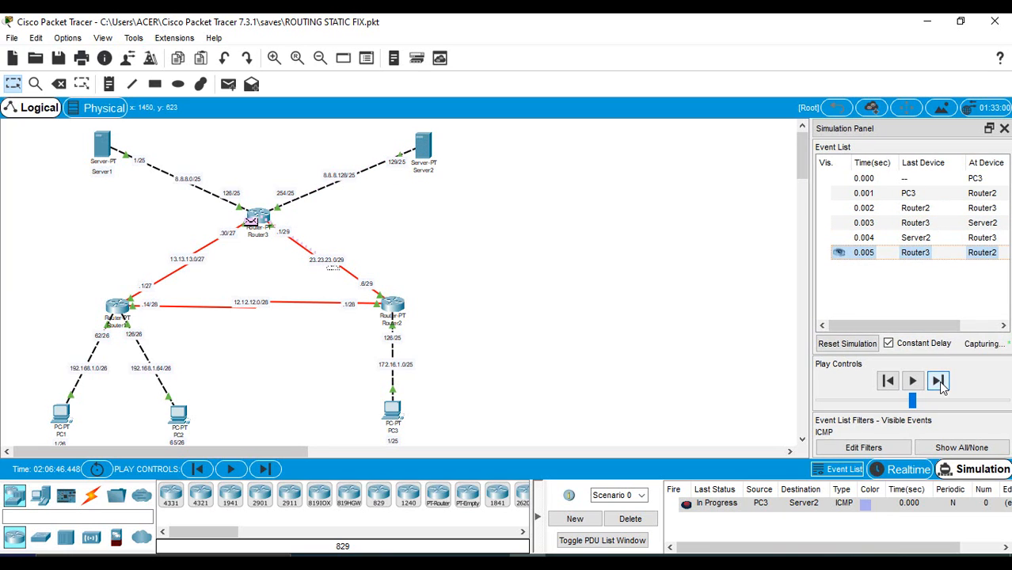
pyautogui.click(938, 383)
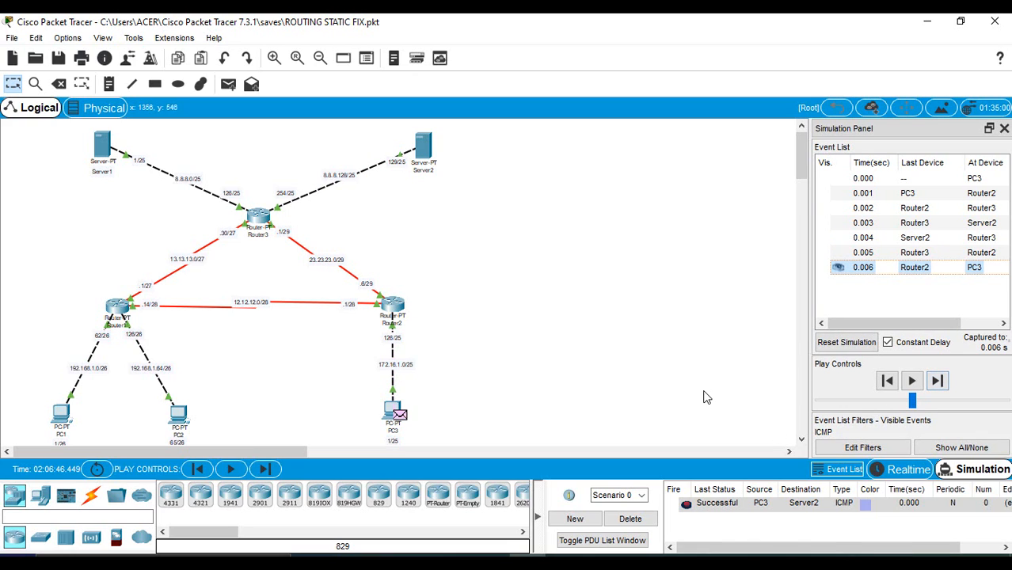
# Step: Clear the PC3-to-Server2 test from the scenario and add a simple PDU from Server1 to PC1
pyautogui.click(625, 519)
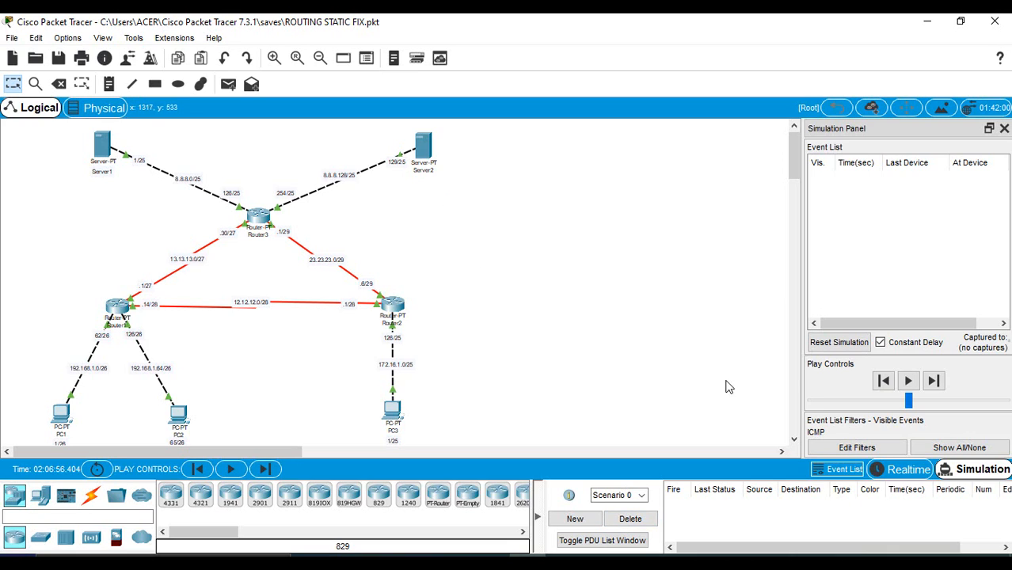
pyautogui.click(228, 84)
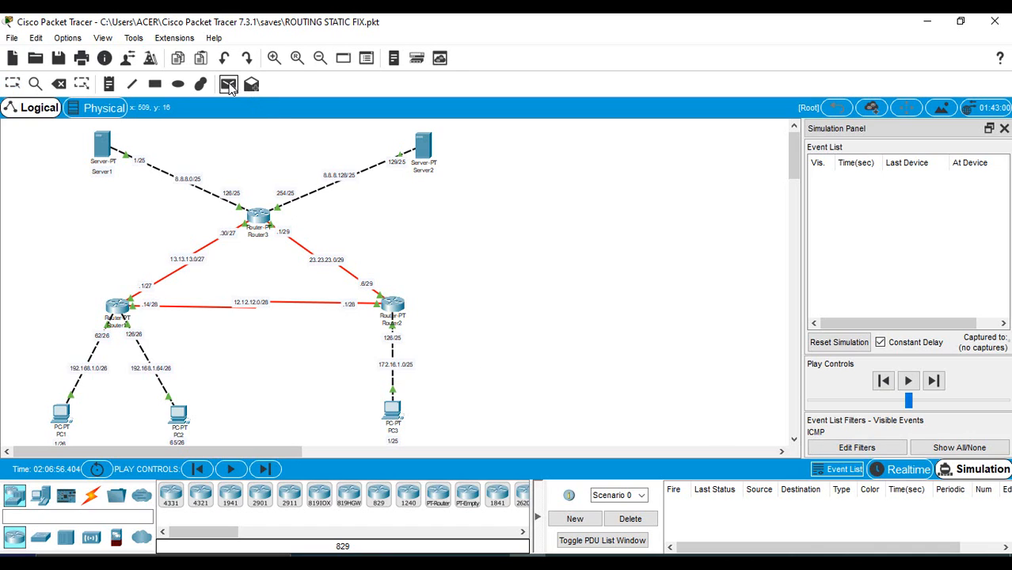
pyautogui.click(105, 146)
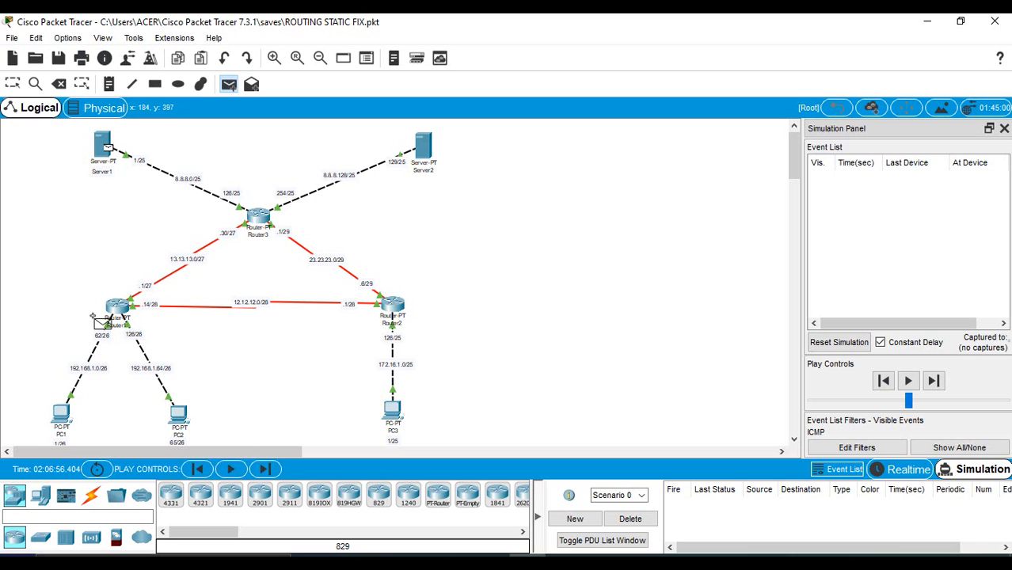
pyautogui.click(64, 410)
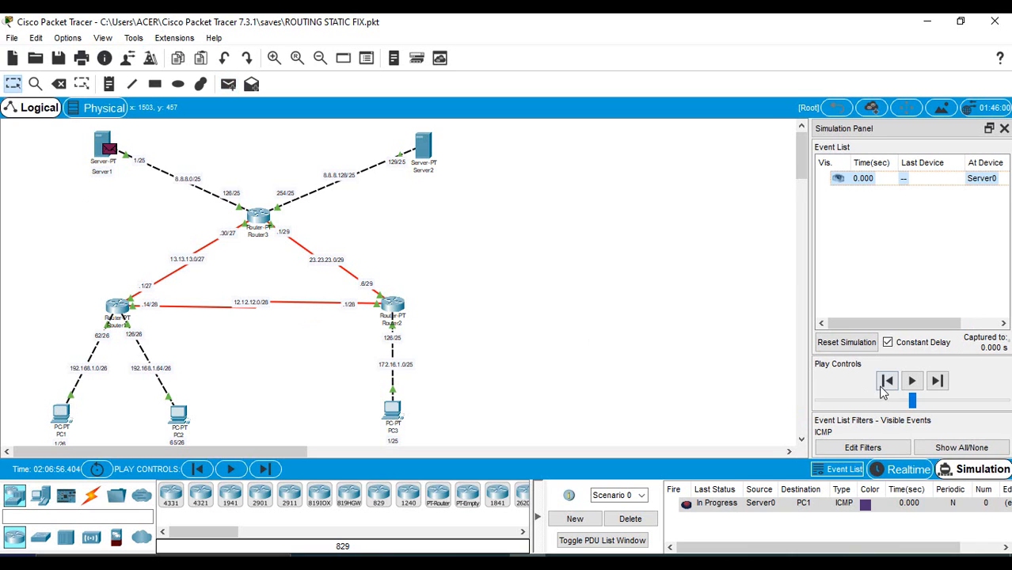
# Step: Step the simulation forward until the ICMP packet has reached PC1 through Router3 and Router1 and its reply has returned to Server1
pyautogui.click(936, 387)
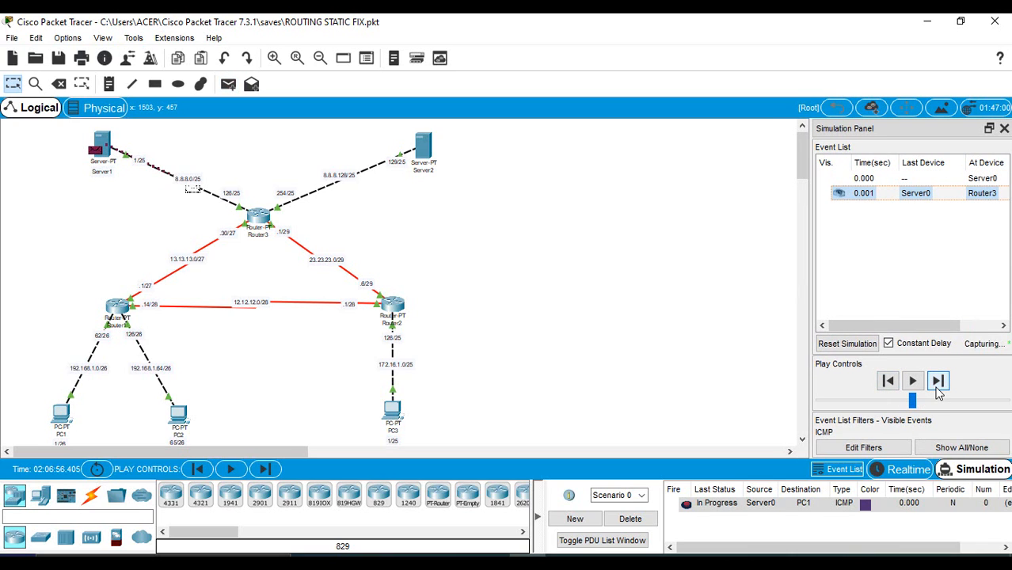
pyautogui.click(938, 383)
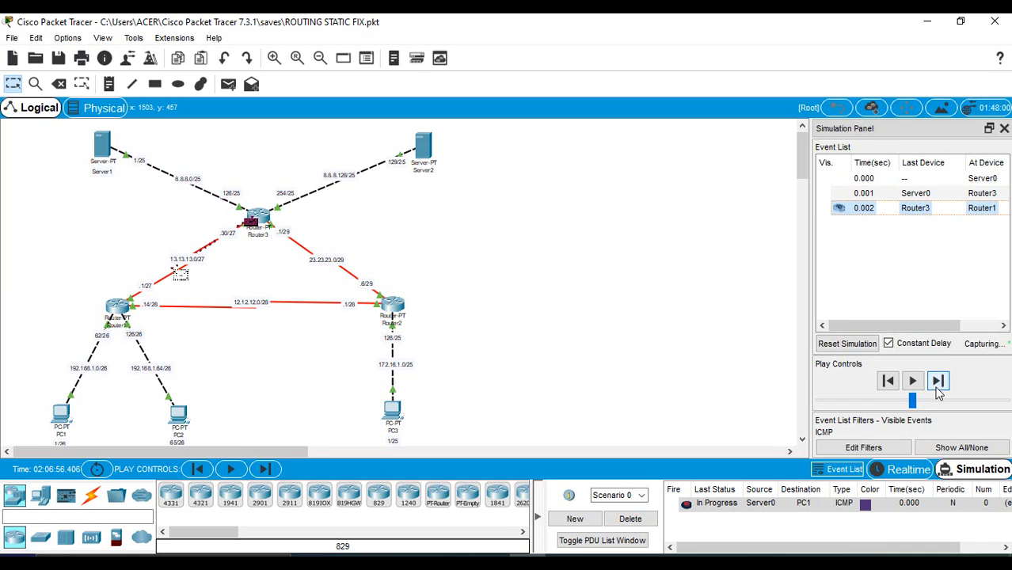
pyautogui.click(938, 383)
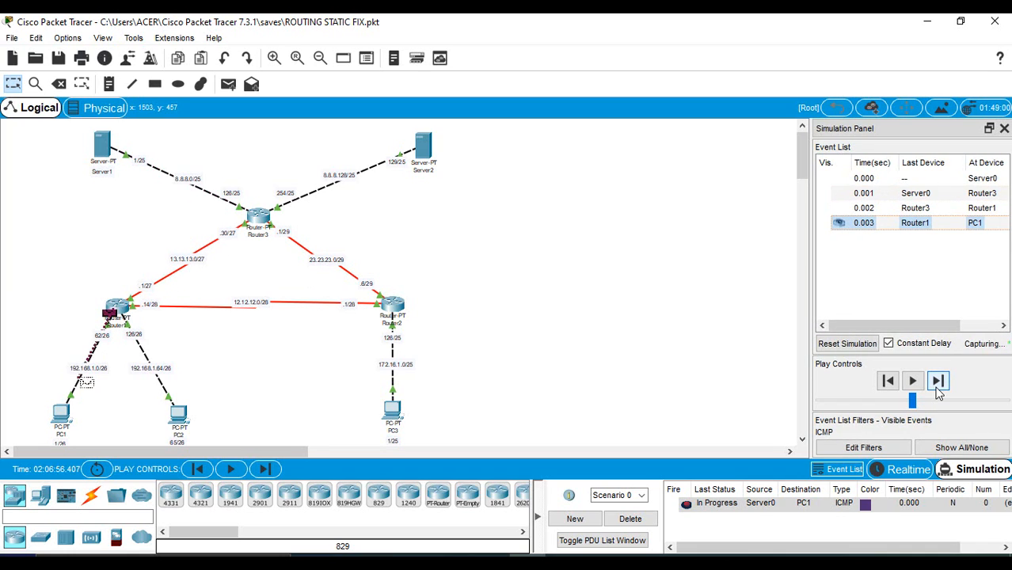
pyautogui.click(938, 384)
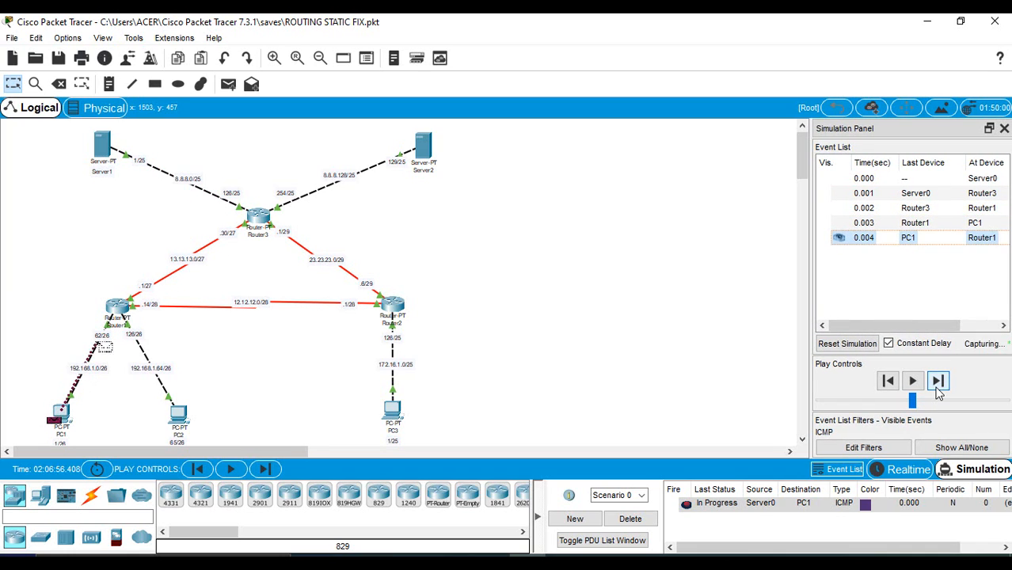
pyautogui.click(938, 382)
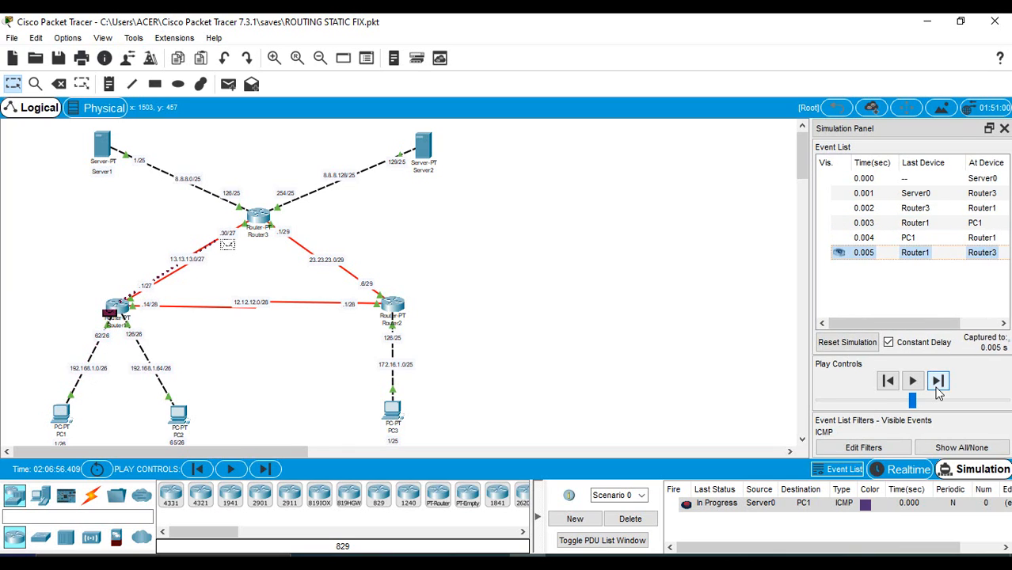
pyautogui.click(937, 383)
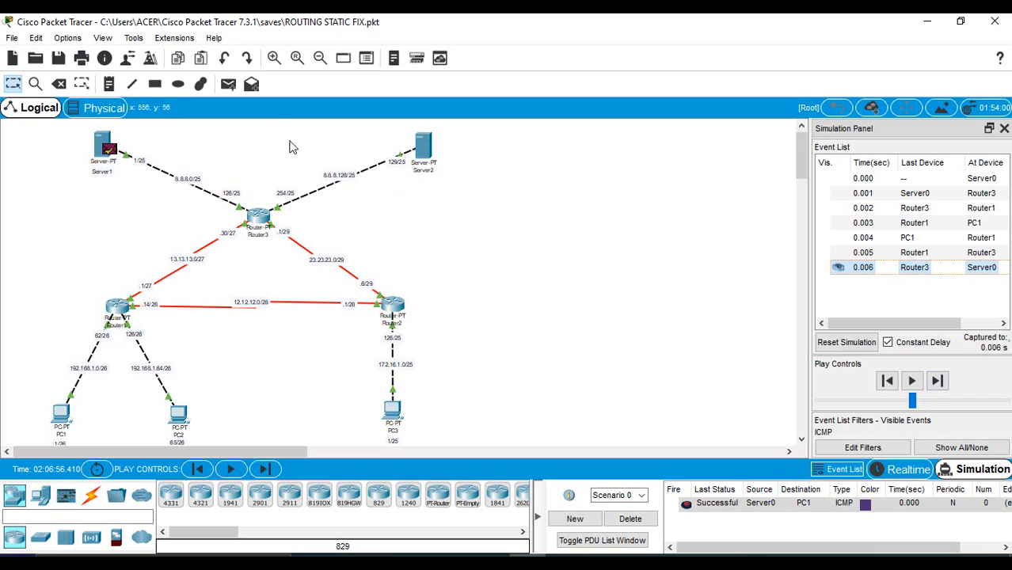
# Step: Clear the Server1-to-PC1 test from the scenario and add a simple PDU from Server1 to PC2
pyautogui.click(629, 519)
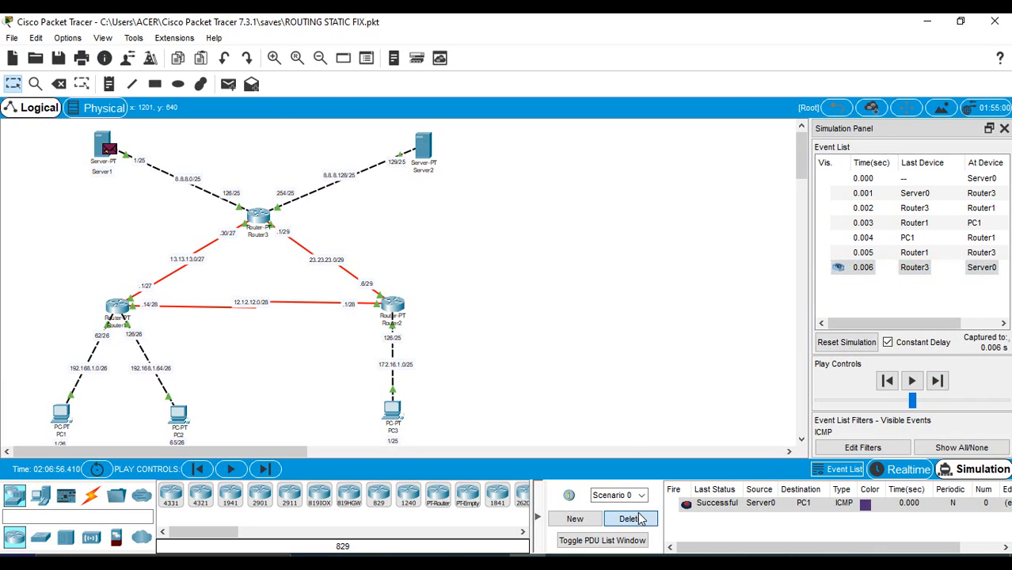
pyautogui.click(228, 84)
pyautogui.click(103, 146)
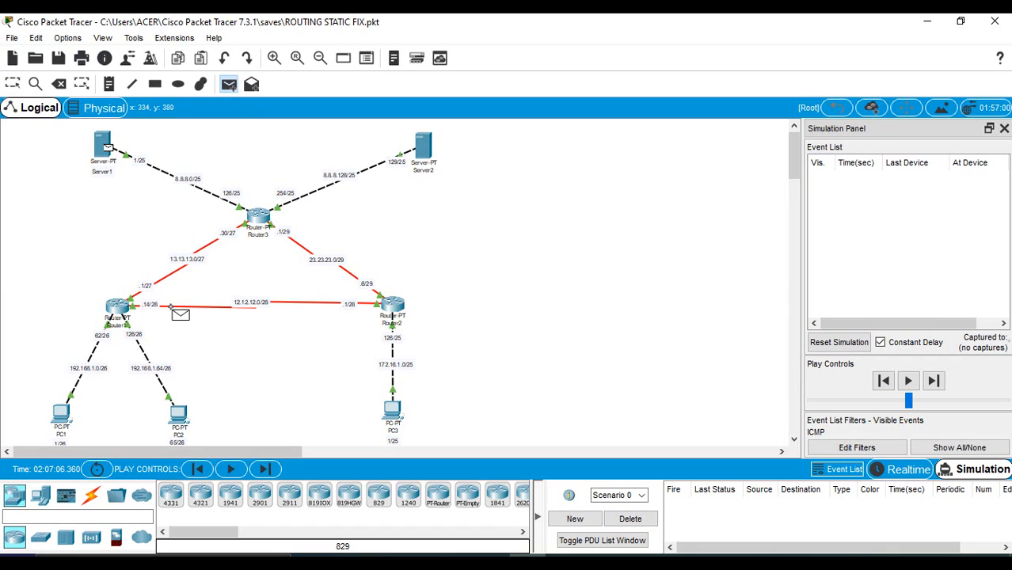
pyautogui.click(178, 415)
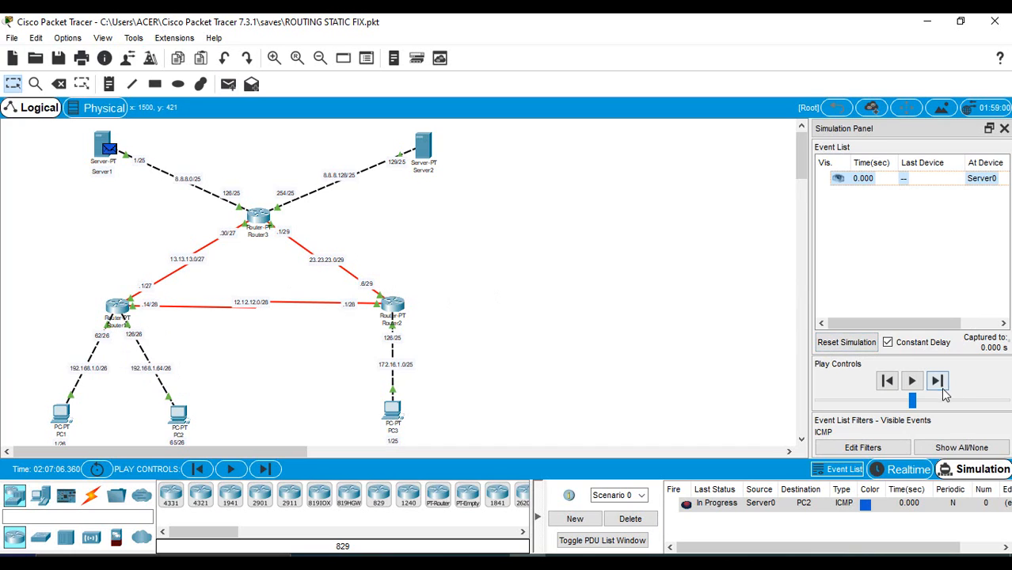
# Step: Step the simulation forward until the ICMP packet has reached PC2 through Router3 and Router1 and its reply has returned to Server1
pyautogui.click(937, 382)
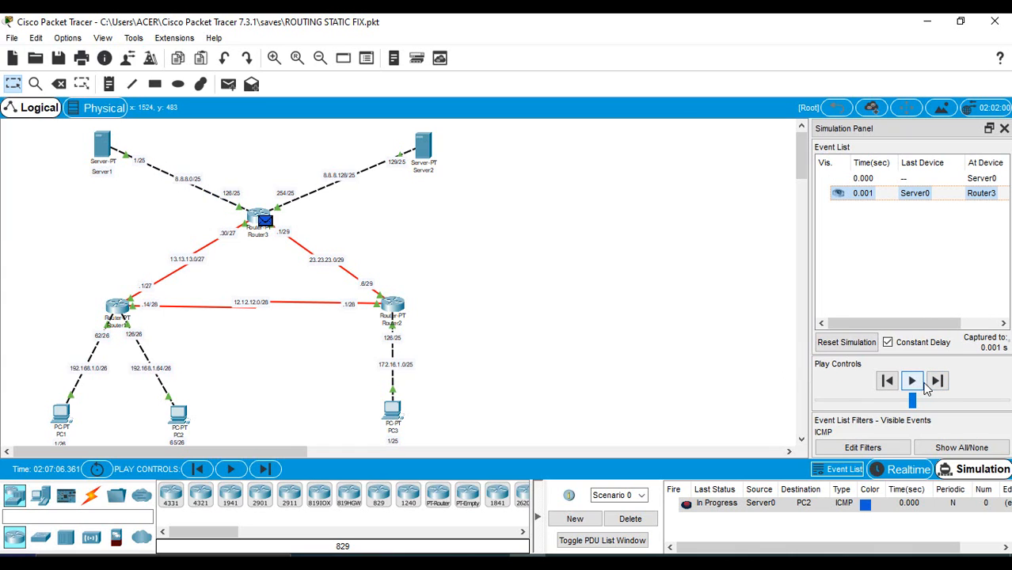
pyautogui.click(937, 382)
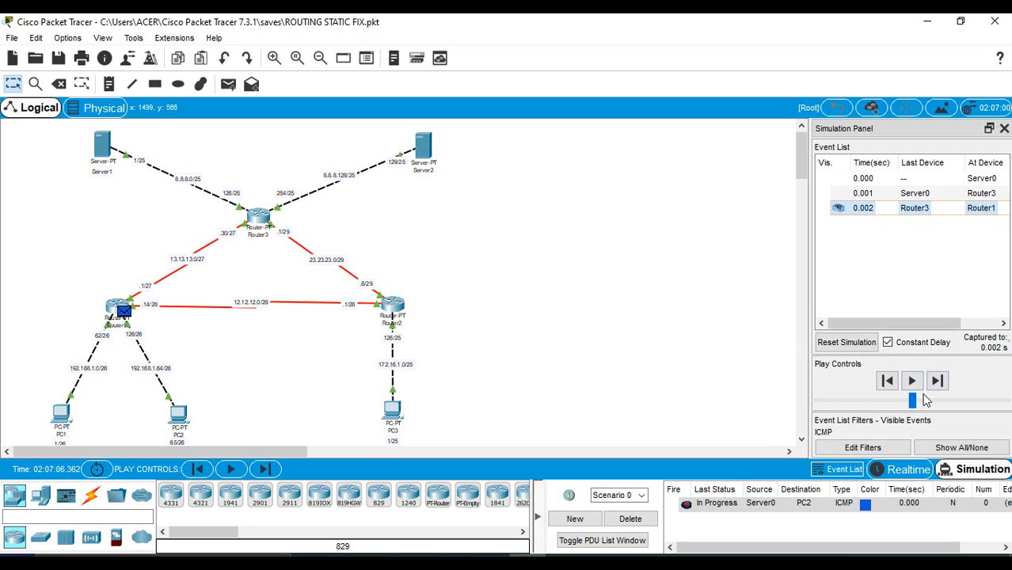
pyautogui.click(938, 381)
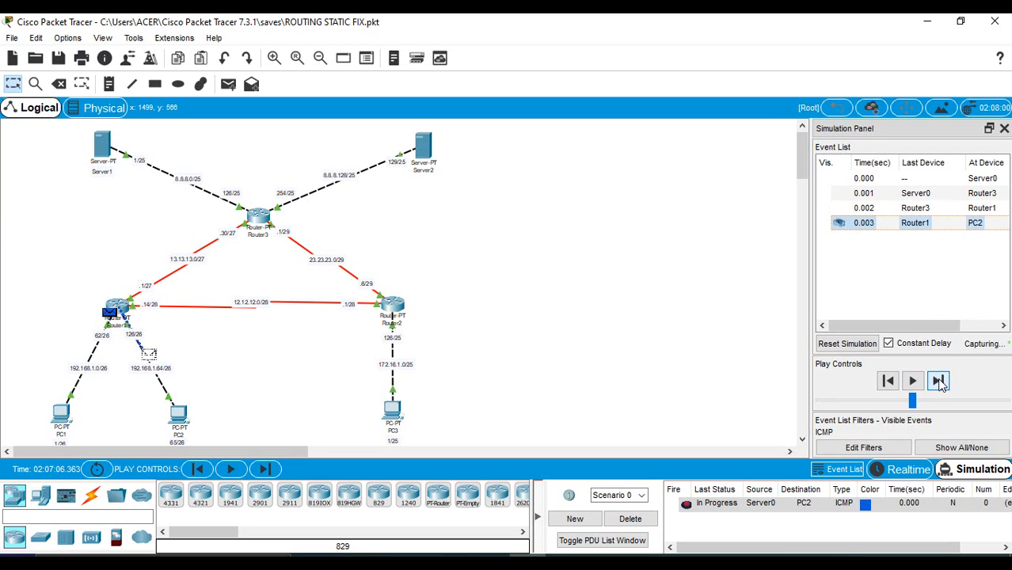
pyautogui.click(937, 381)
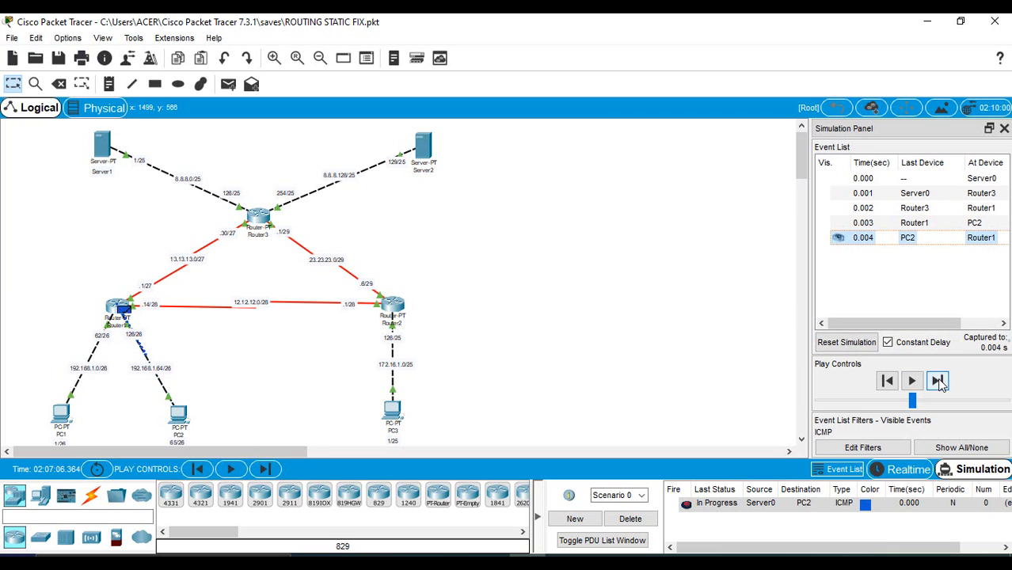
pyautogui.click(938, 381)
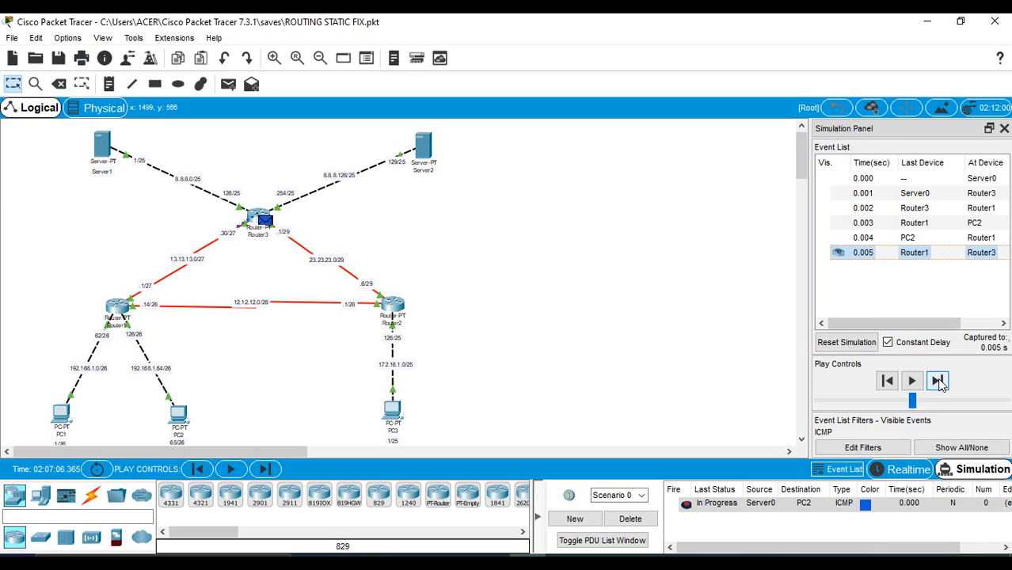
pyautogui.click(938, 382)
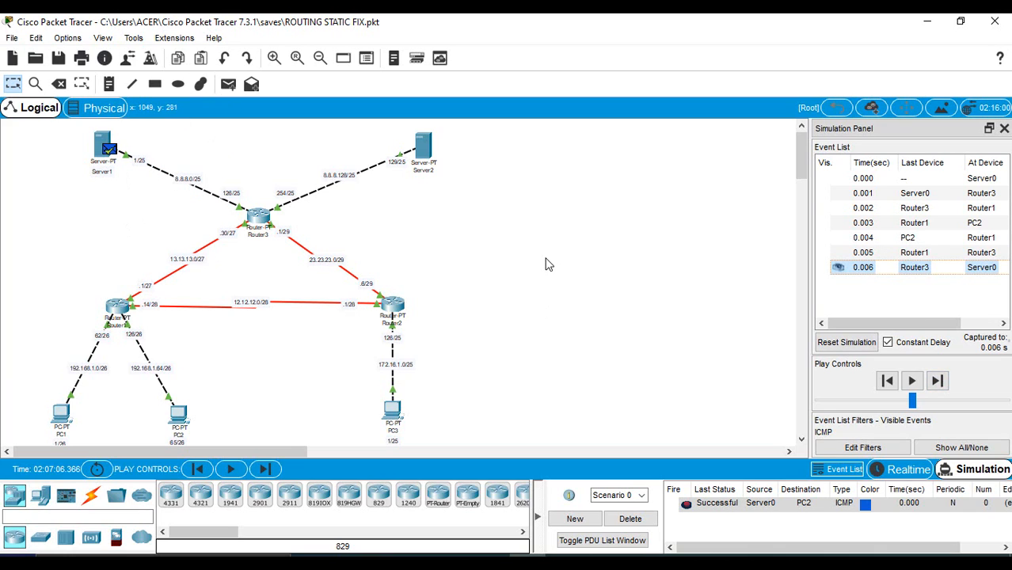
# Step: Clear the Server1-to-PC2 test from the scenario and add a simple PDU from Server2 to PC3
pyautogui.click(640, 520)
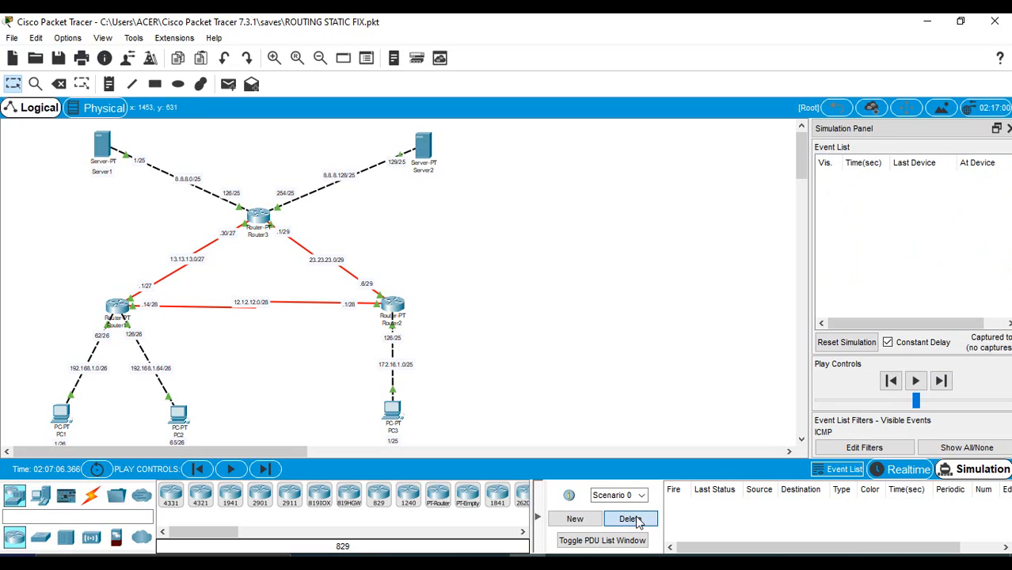
pyautogui.click(228, 85)
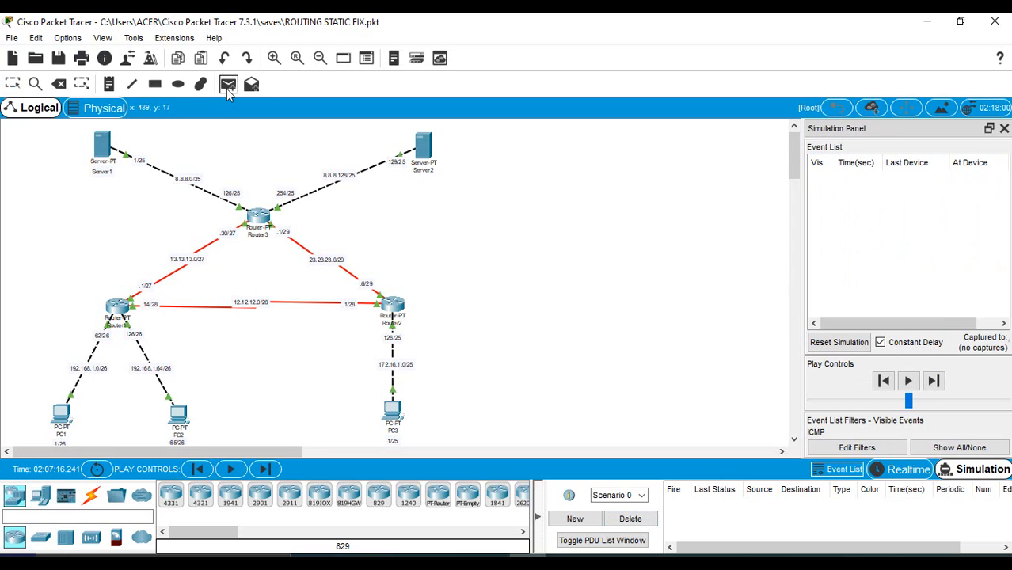
pyautogui.click(420, 141)
pyautogui.click(406, 406)
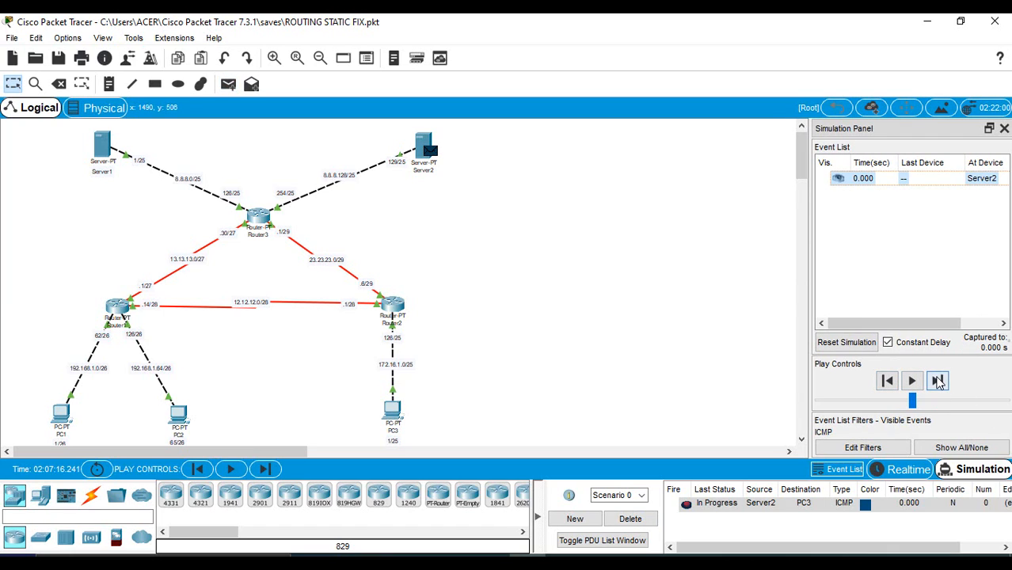
# Step: Step the simulation forward until the ICMP packet has reached PC3 through Router3 and Router2 and its reply has returned to Server2
pyautogui.click(938, 381)
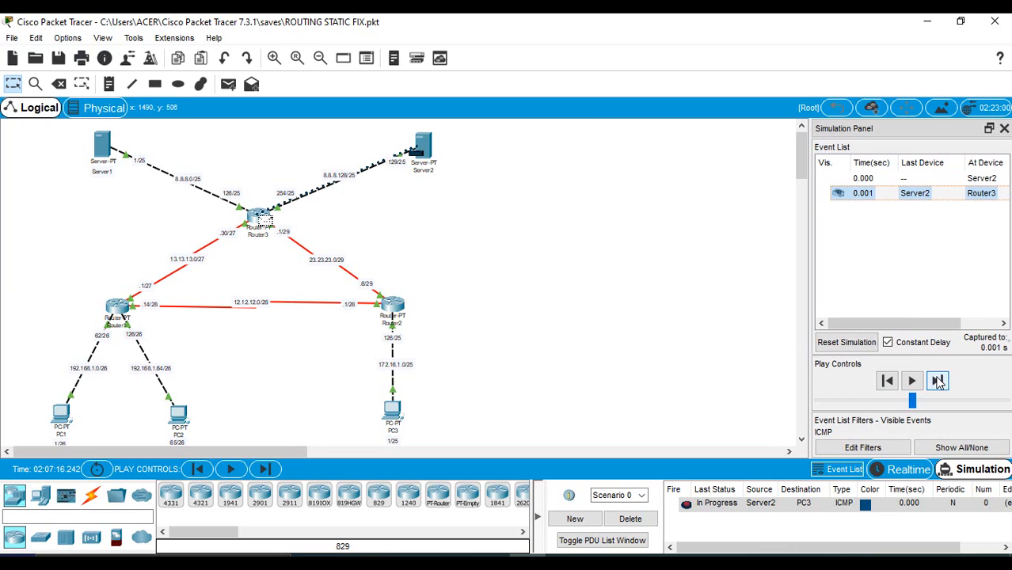
pyautogui.click(938, 381)
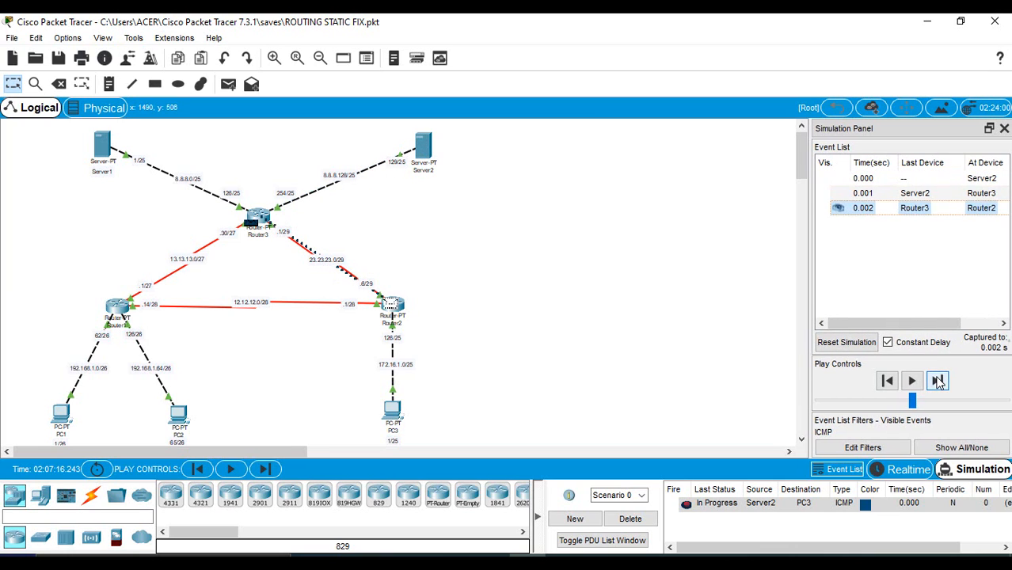
pyautogui.click(938, 381)
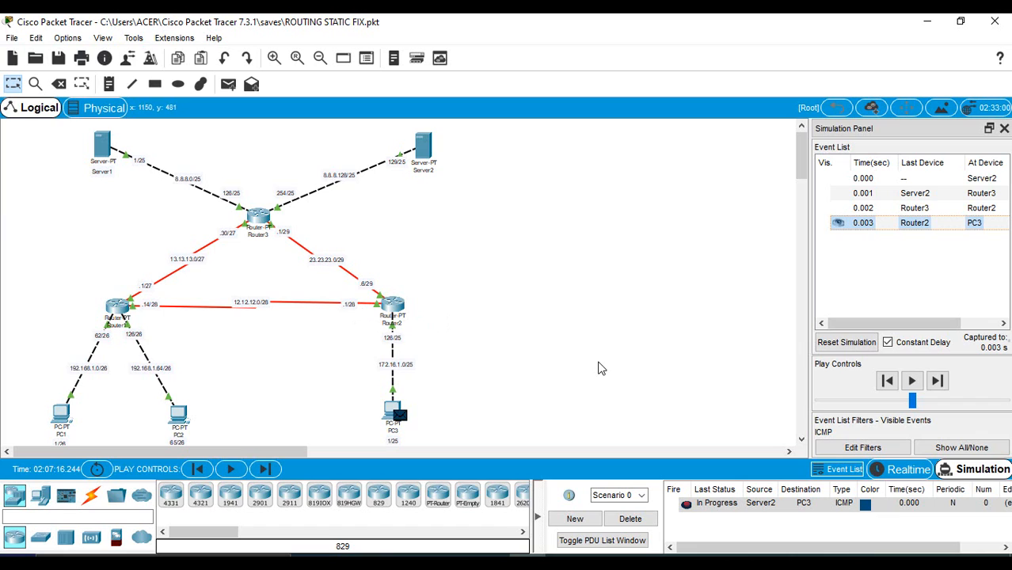
pyautogui.click(938, 381)
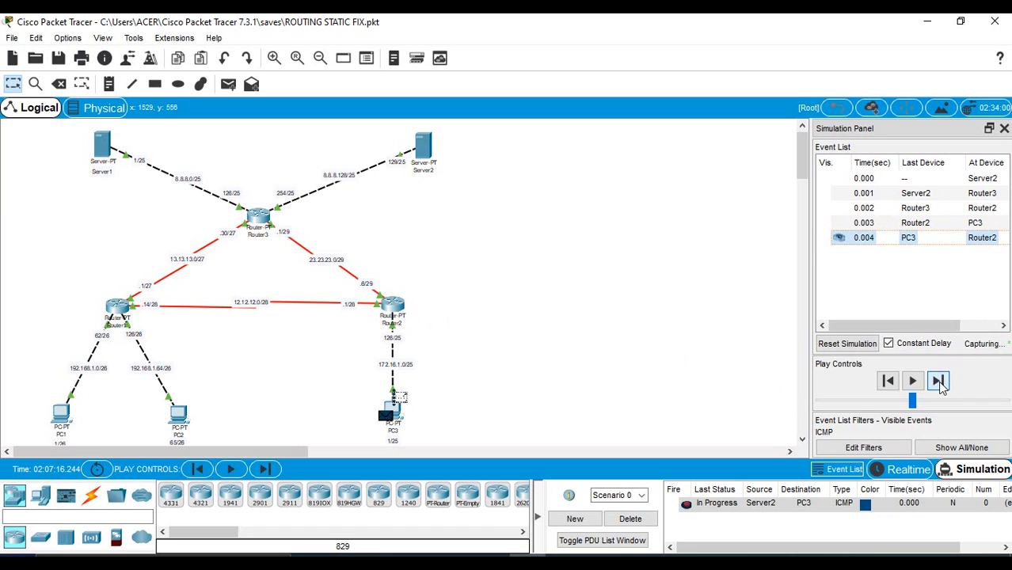
pyautogui.click(937, 382)
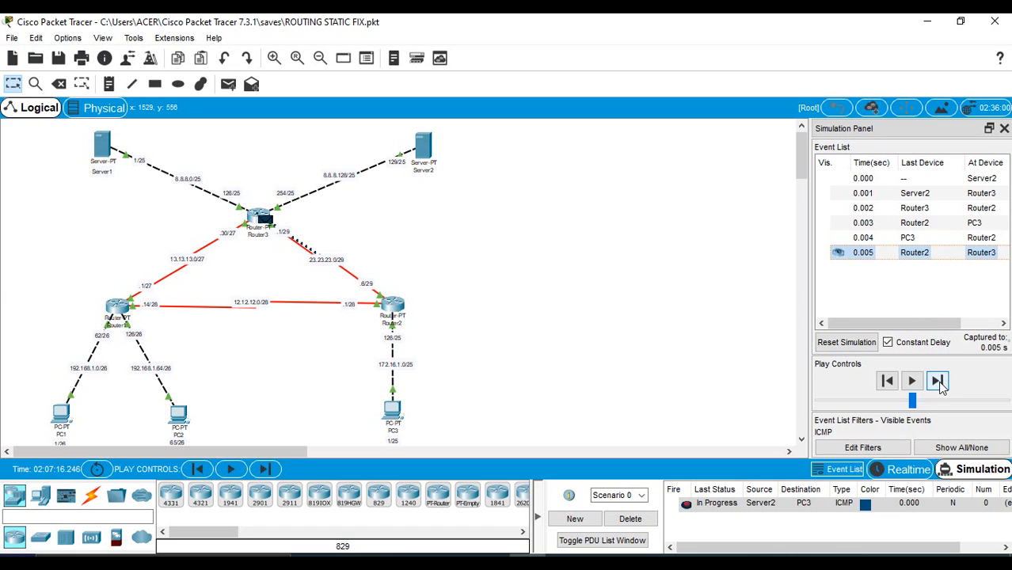
pyautogui.click(937, 382)
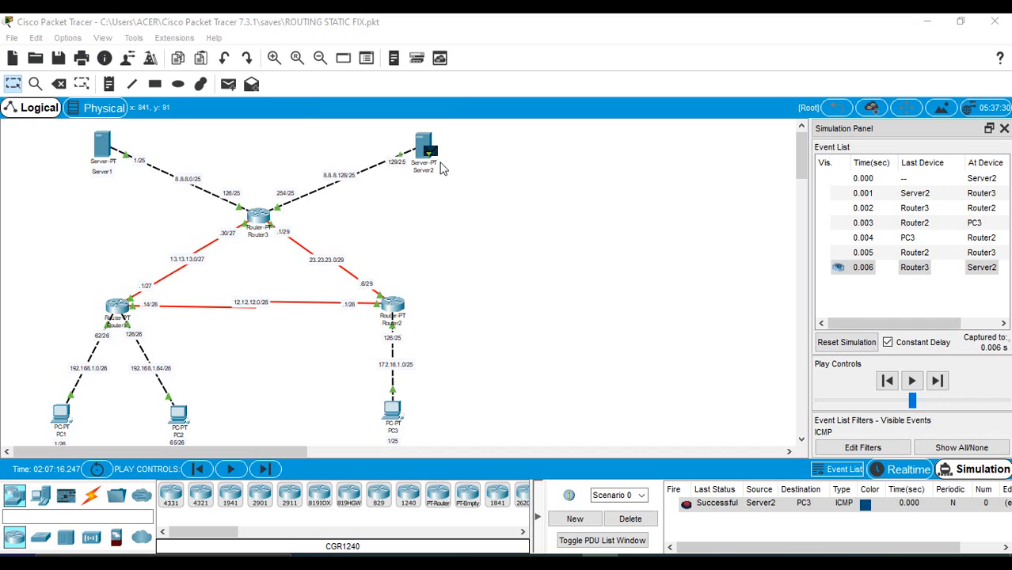
# Step: Clear the Server2-to-PC3 test from the scenario and switch the network back to Realtime mode
pyautogui.click(648, 521)
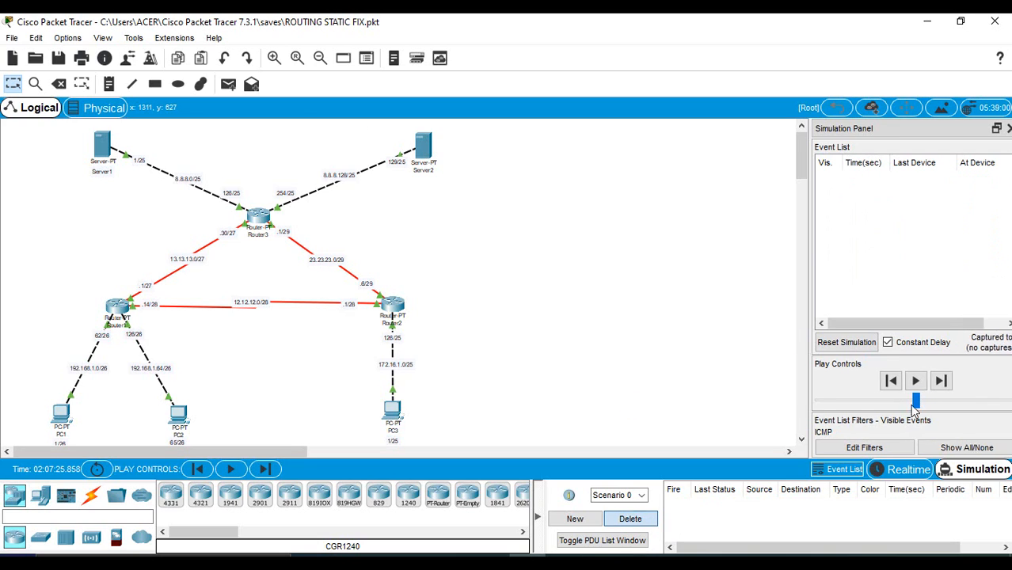
pyautogui.click(920, 475)
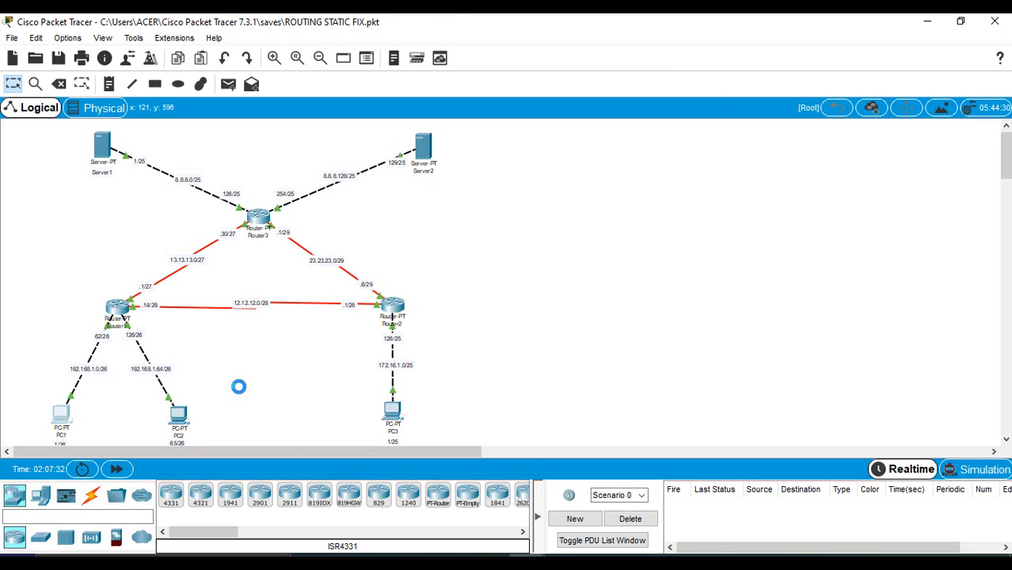
# Step: Examine PC1's IP configuration, including its address, subnet mask and default gateway, and close the PC1 window
pyautogui.click(63, 414)
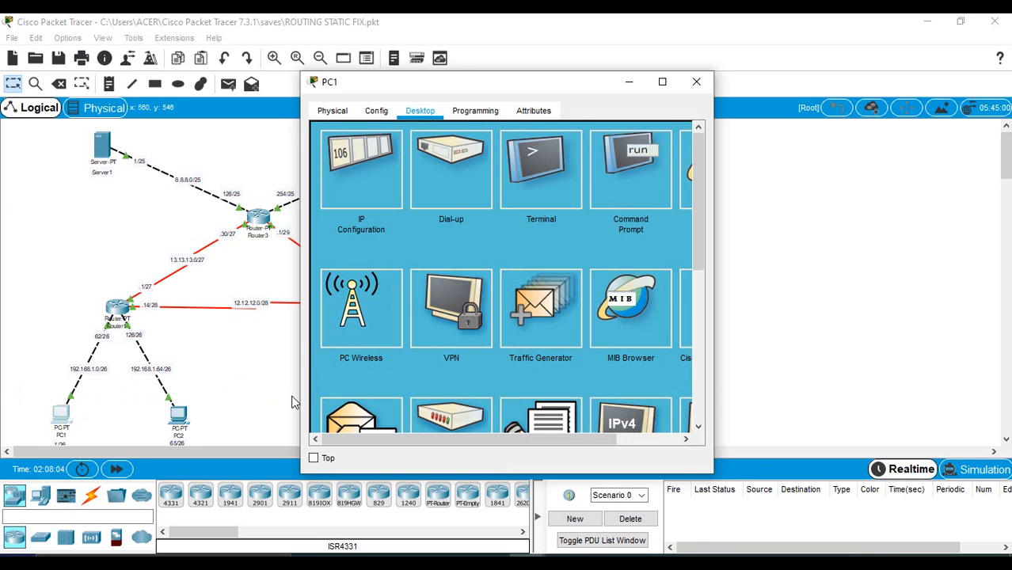
pyautogui.click(364, 168)
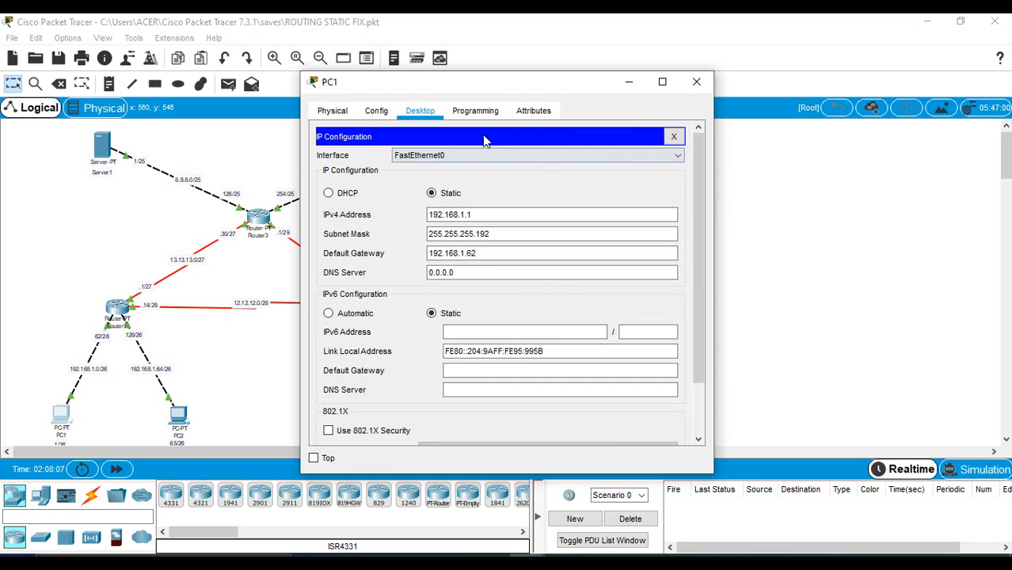
pyautogui.click(386, 111)
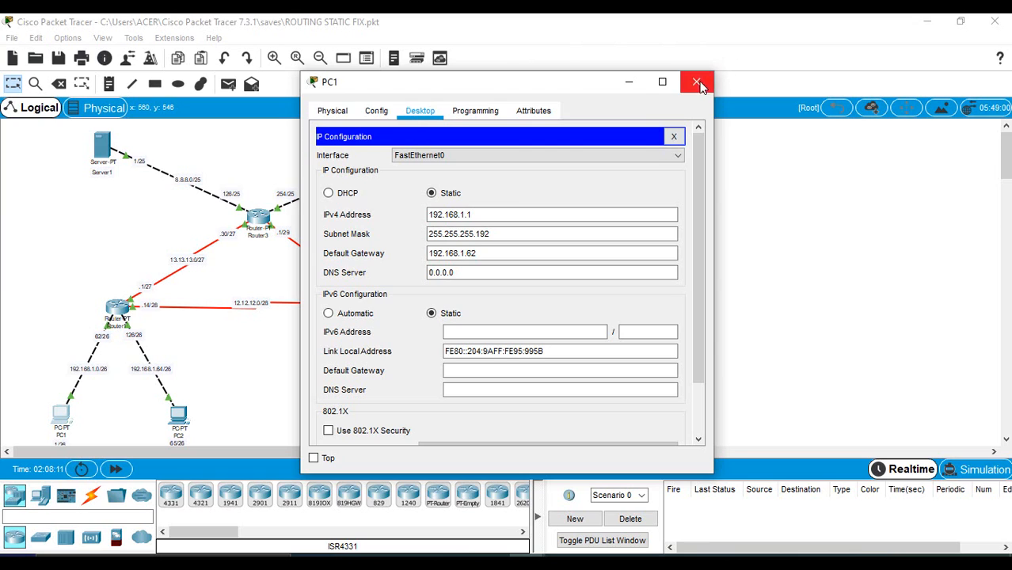
pyautogui.click(135, 383)
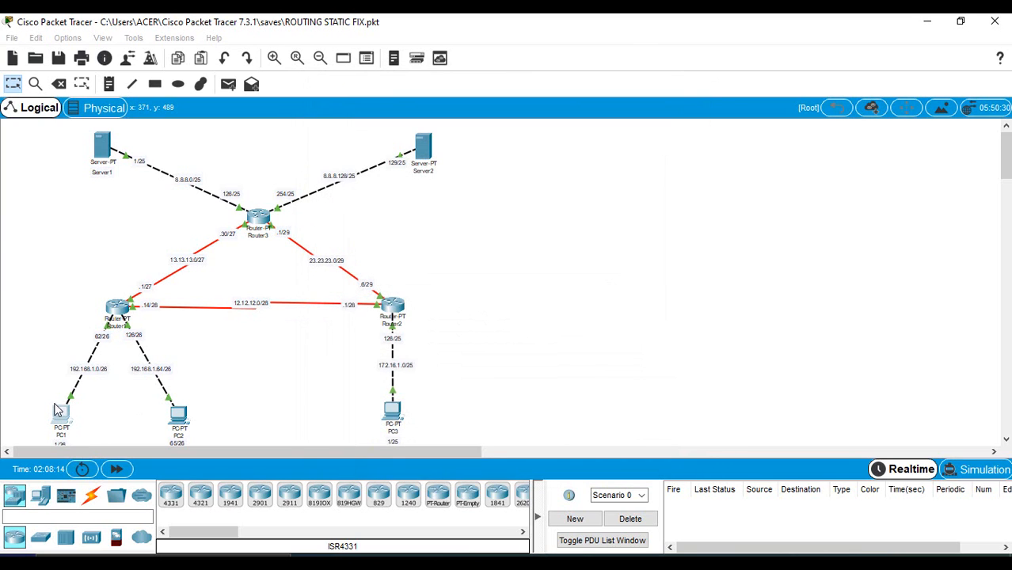
# Step: Trace the route from PC1 to PC2 at 192.168.1.65 using PC1's Command Prompt
pyautogui.click(60, 413)
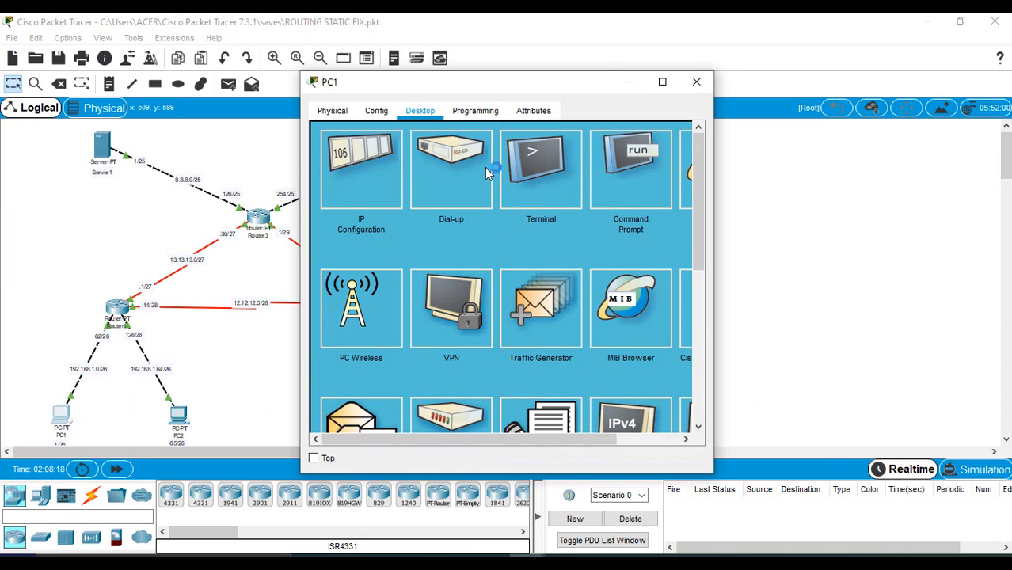
pyautogui.click(622, 182)
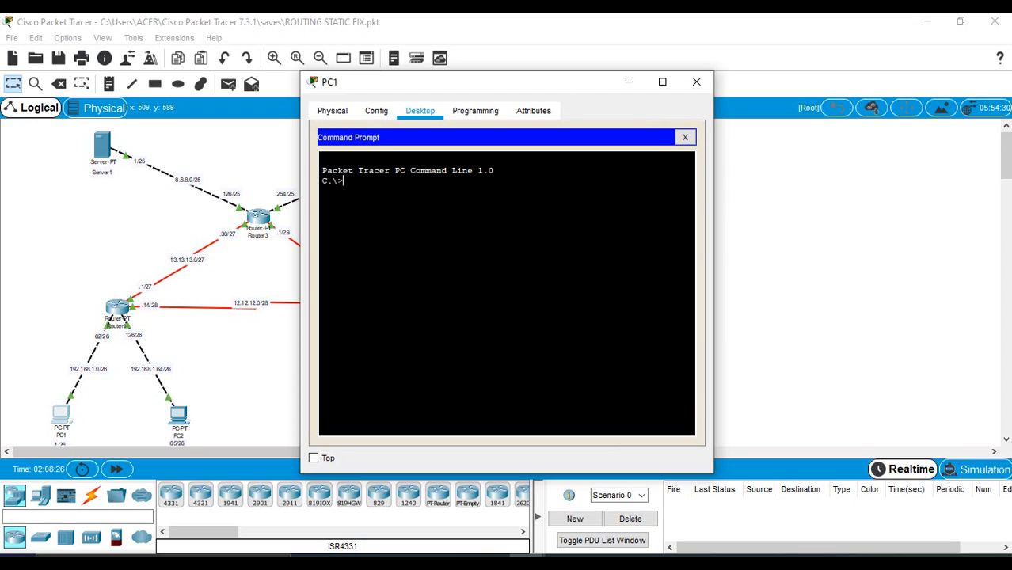
pyautogui.write('tracert')
pyautogui.write('192.168.1.')
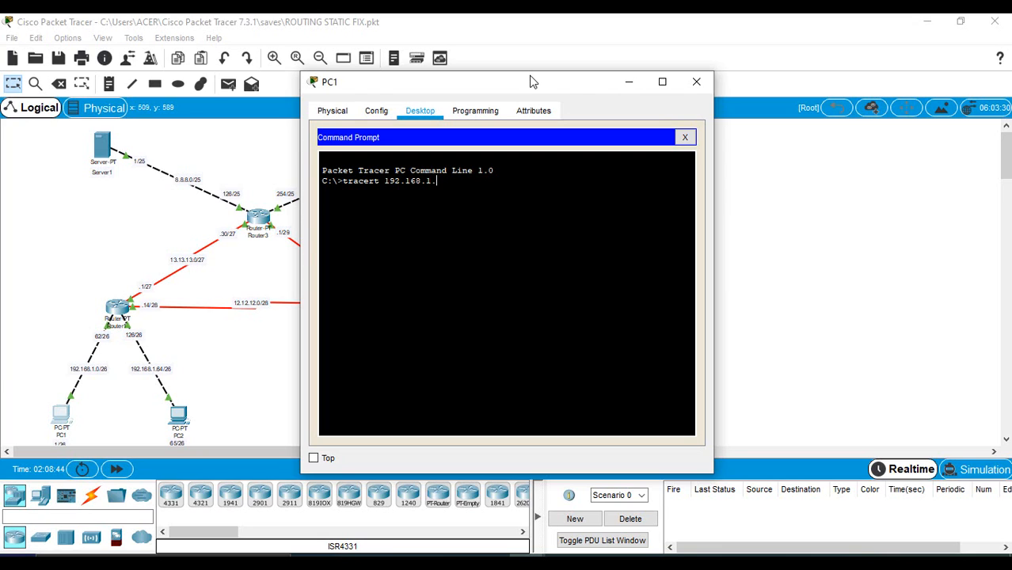
pyautogui.write('65')
pyautogui.press('Return')
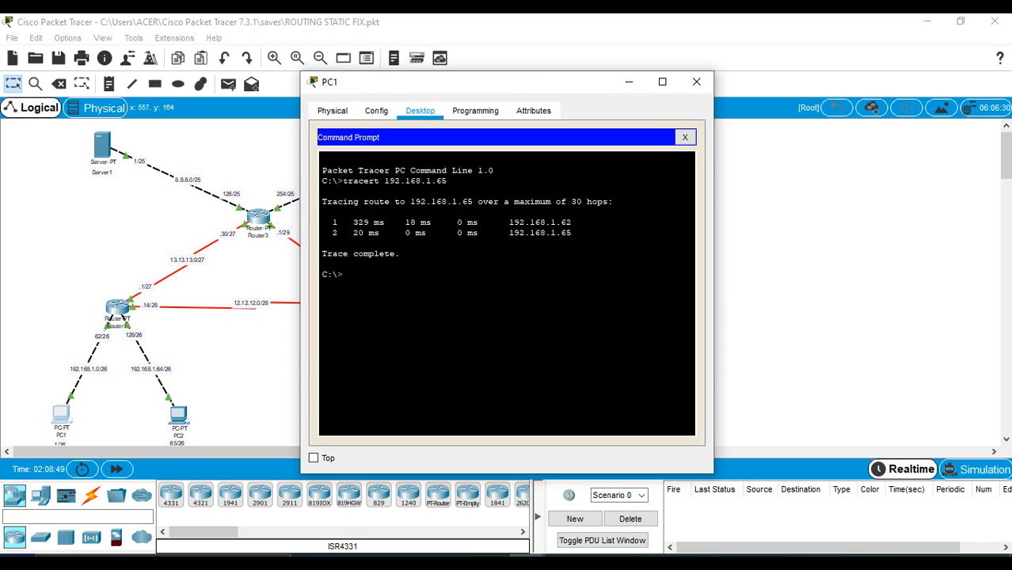
pyautogui.moveTo(341, 181); pyautogui.dragTo(450, 181)
pyautogui.press('Return')
pyautogui.write('tra')
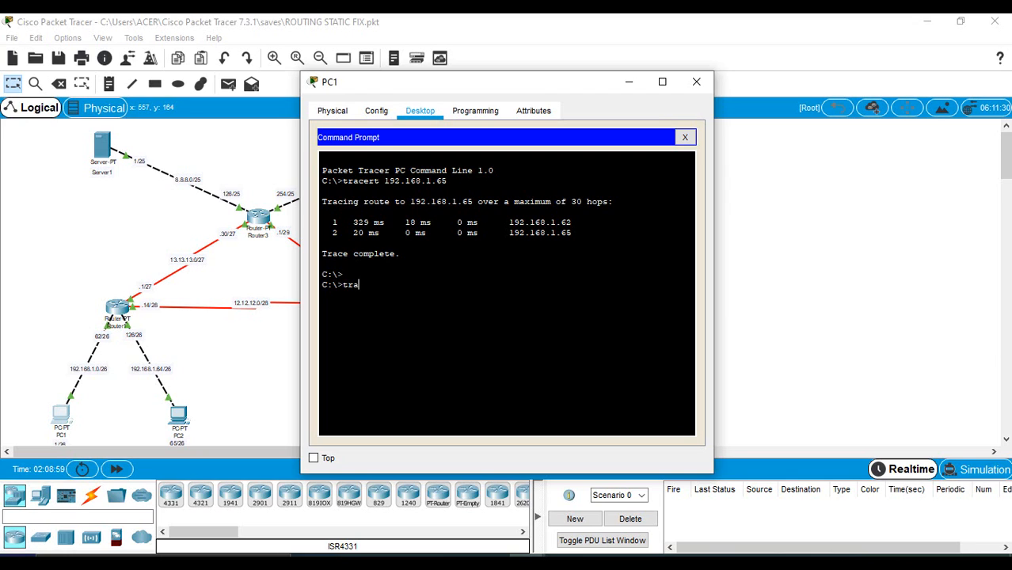
pyautogui.write('cert')
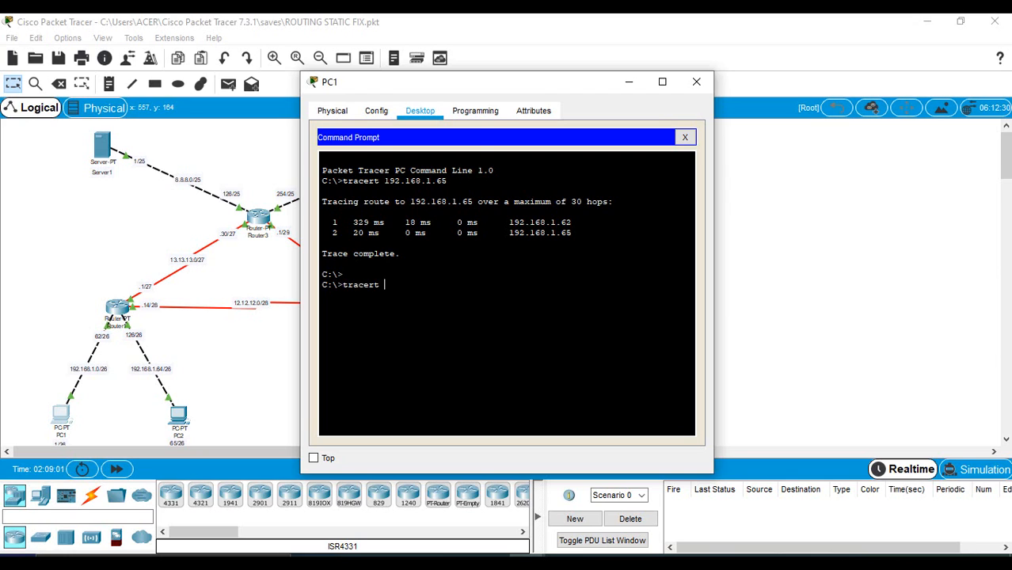
pyautogui.moveTo(470, 89); pyautogui.dragTo(675, 79)
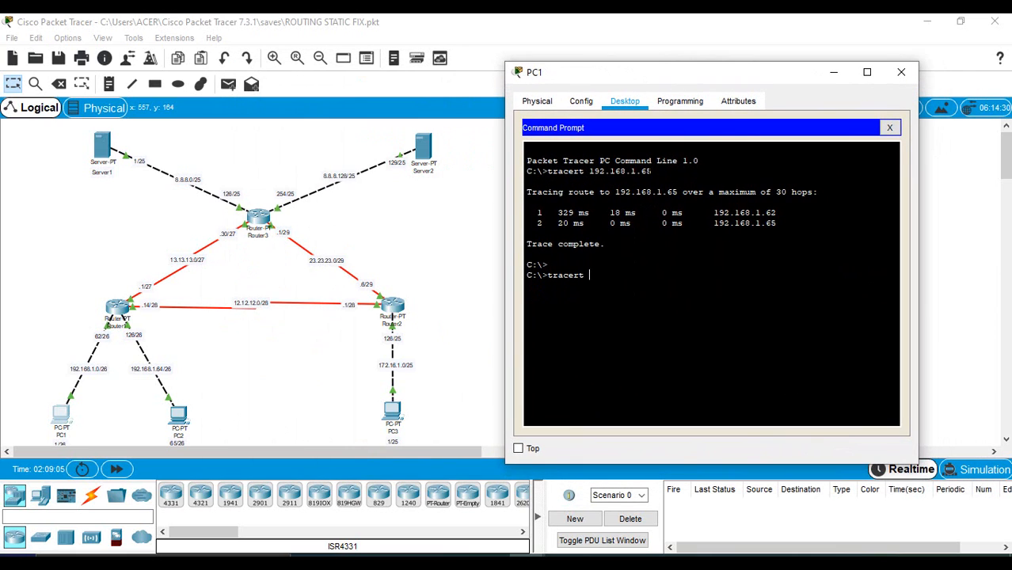
pyautogui.write('172.16.1.1')
pyautogui.moveTo(547, 275); pyautogui.dragTo(642, 275)
pyautogui.hotkey('ctrl', 'c')
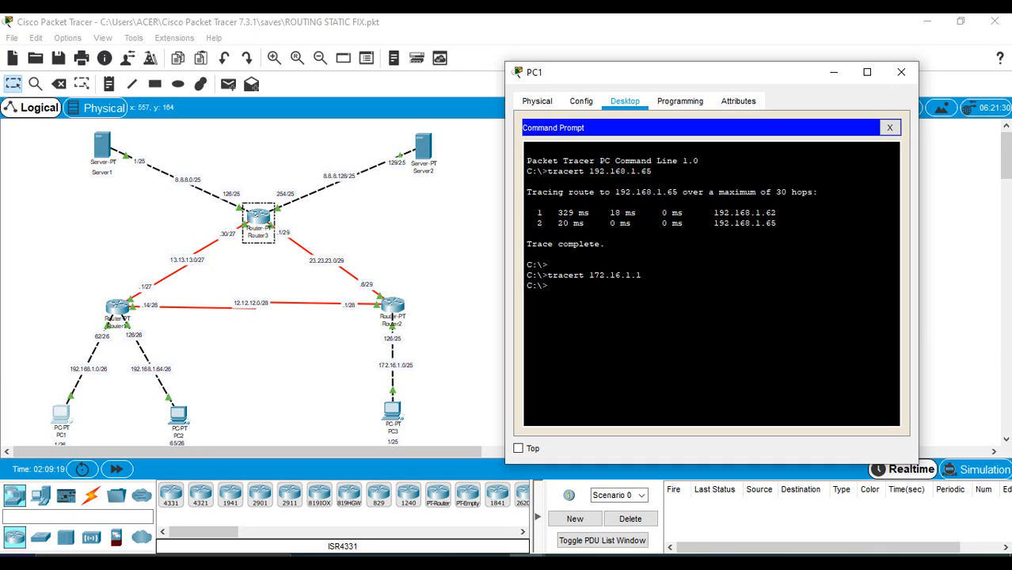
# Step: Trace the route from PC1 to PC3 at 172.16.1.1 with tracert
pyautogui.press('Return')
pyautogui.write('tracert 172.16.1.1')
pyautogui.press('Return')
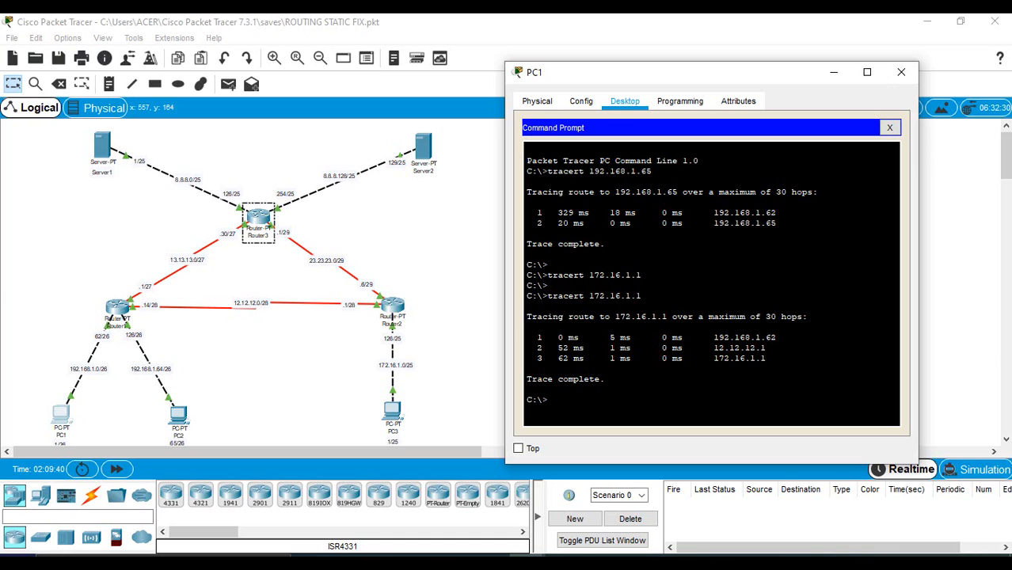
# Step: Trace the route from PC1 to Server1 at 8.8.8.1 with tracert
pyautogui.write('tracer')
pyautogui.write('t 8.8.8.')
pyautogui.write('1')
pyautogui.press('Return')
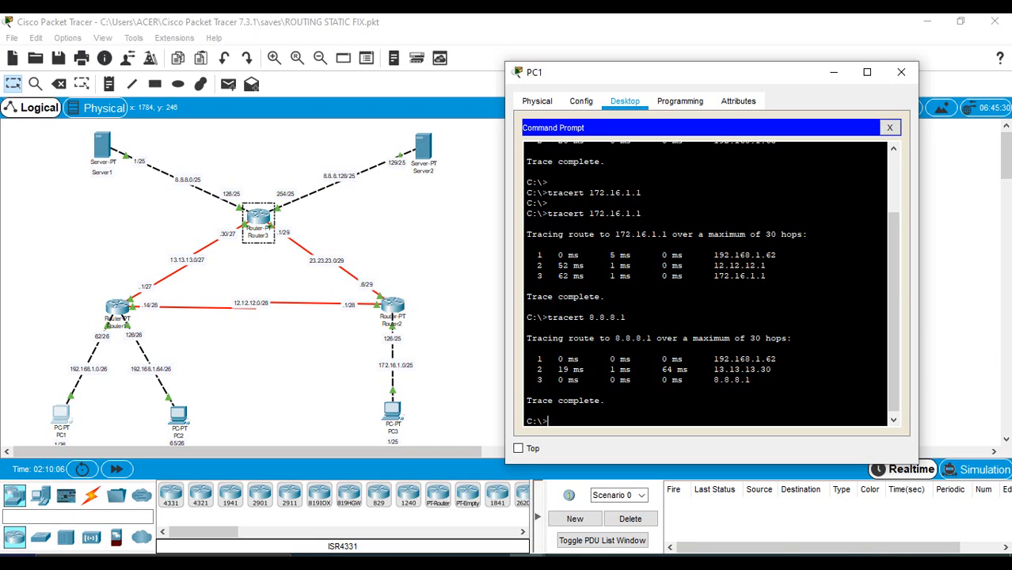
# Step: Trace the route from PC1 to Server2 at 8.8.8.129 and close the PC1 window
pyautogui.write('8.8.8.129')
pyautogui.press('Return')
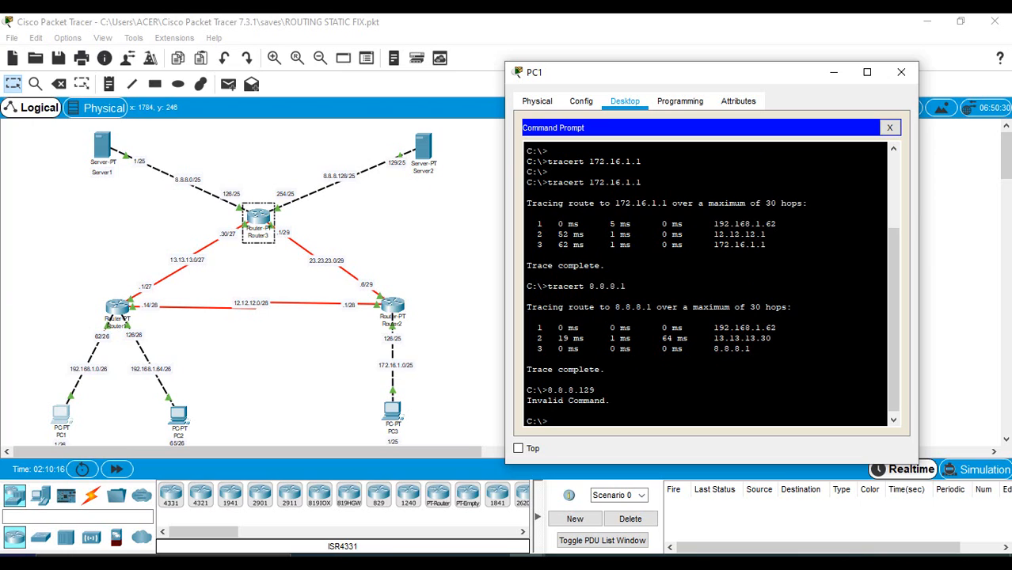
pyautogui.write('tracert 8.8.8.129')
pyautogui.press('Return')
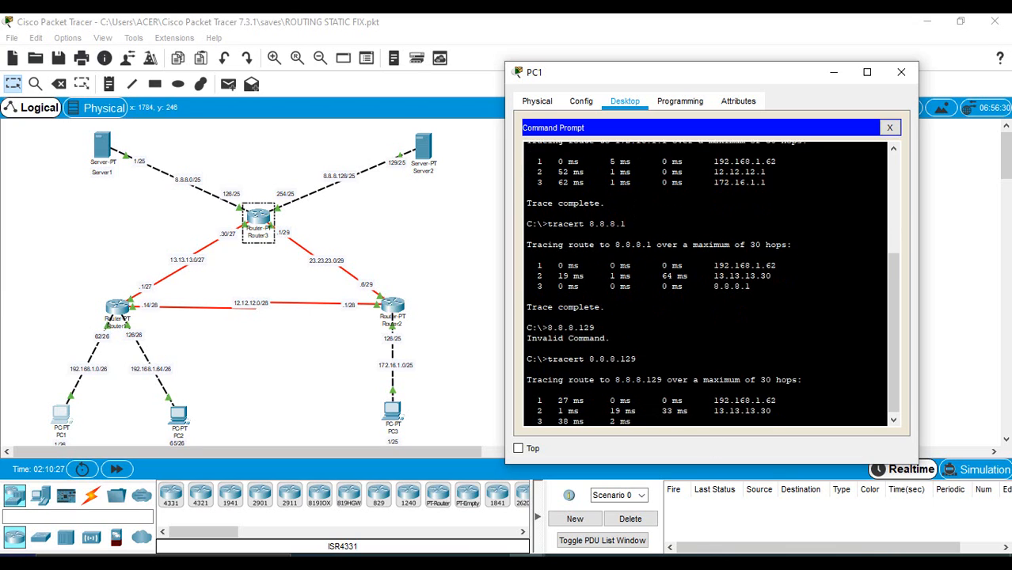
pyautogui.click(900, 74)
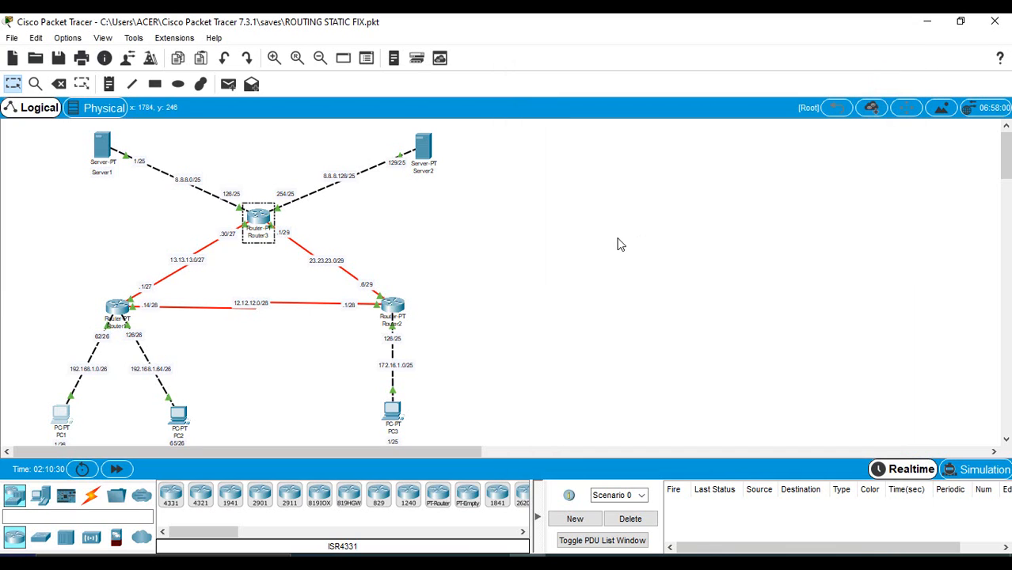
# Step: Trace the route from PC3 to PC1 at 192.168.1.1 using PC3's Command Prompt
pyautogui.click(395, 411)
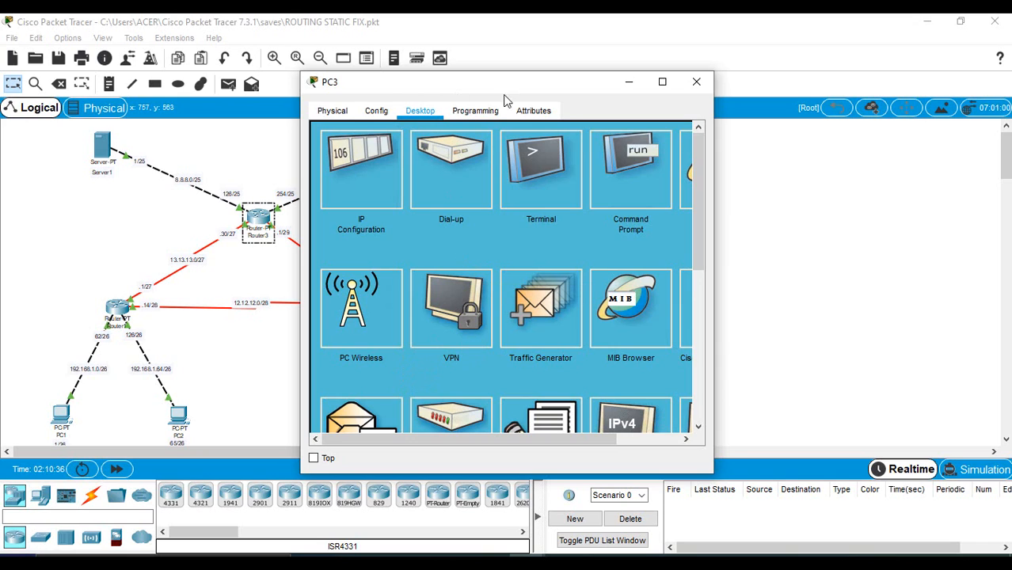
pyautogui.click(630, 163)
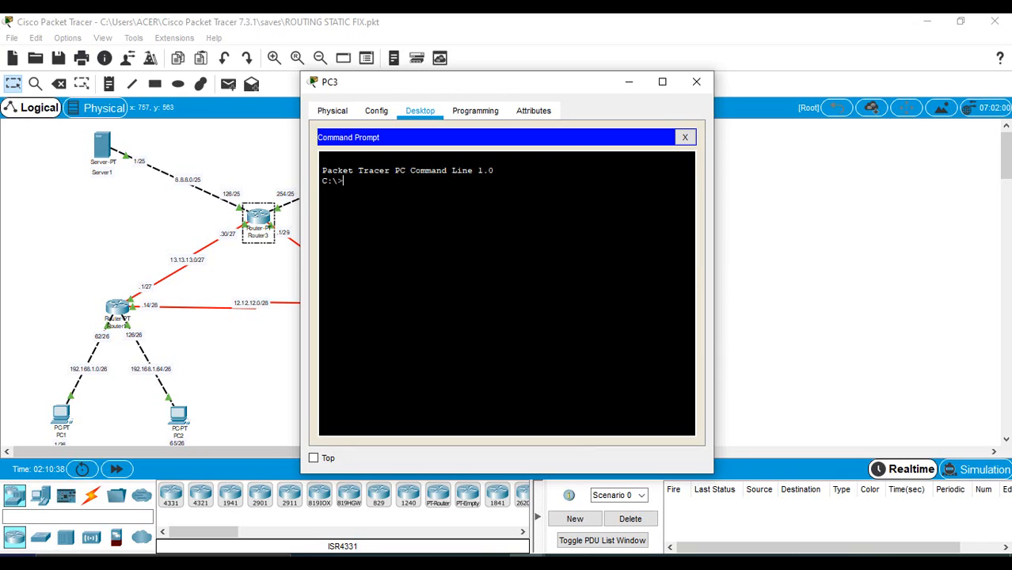
pyautogui.write('tracert 192.168.1.')
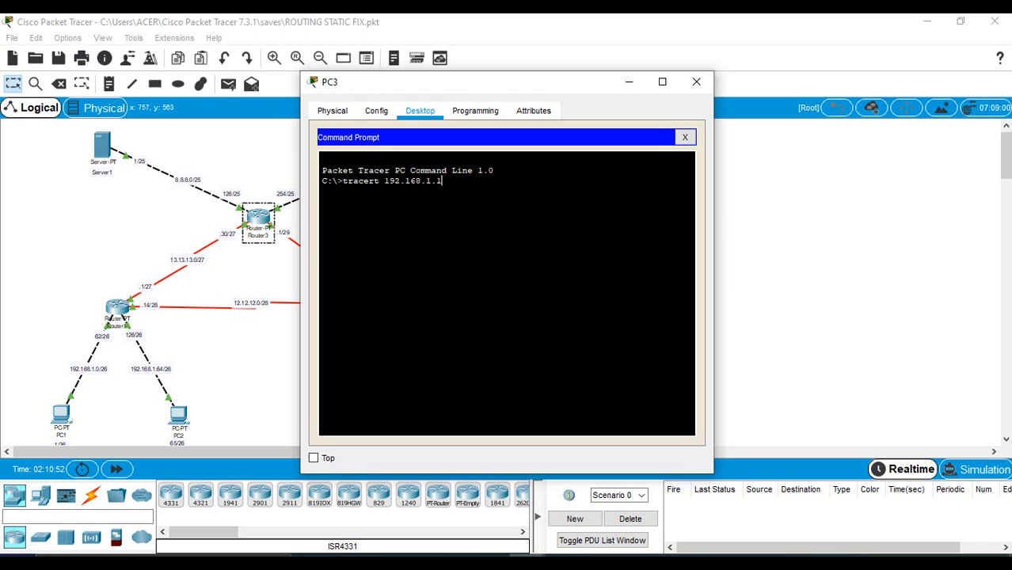
pyautogui.write('1')
pyautogui.press('Return')
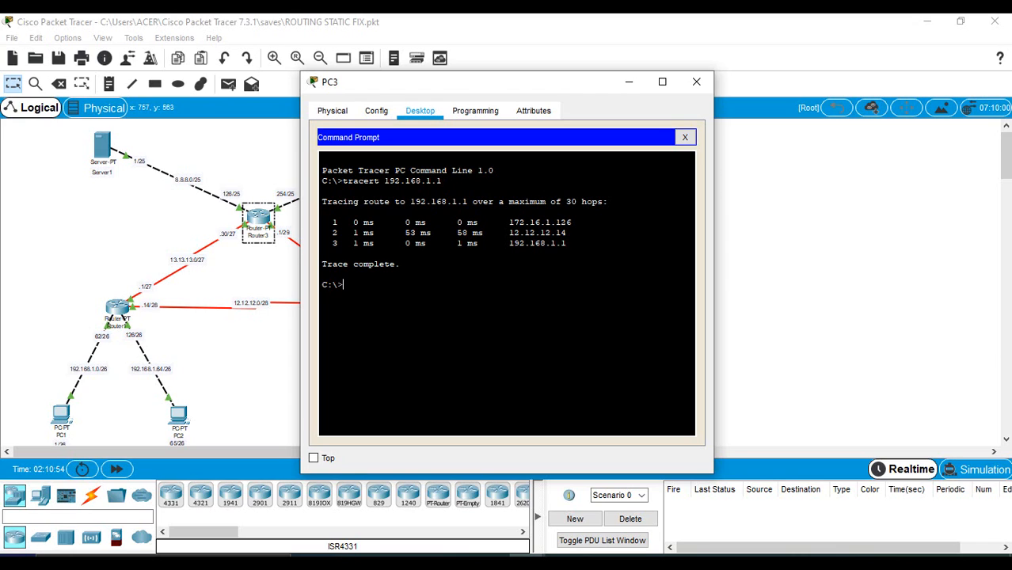
# Step: Trace the route from PC3 to PC2 at 192.168.1.65 with tracert
pyautogui.write('tr')
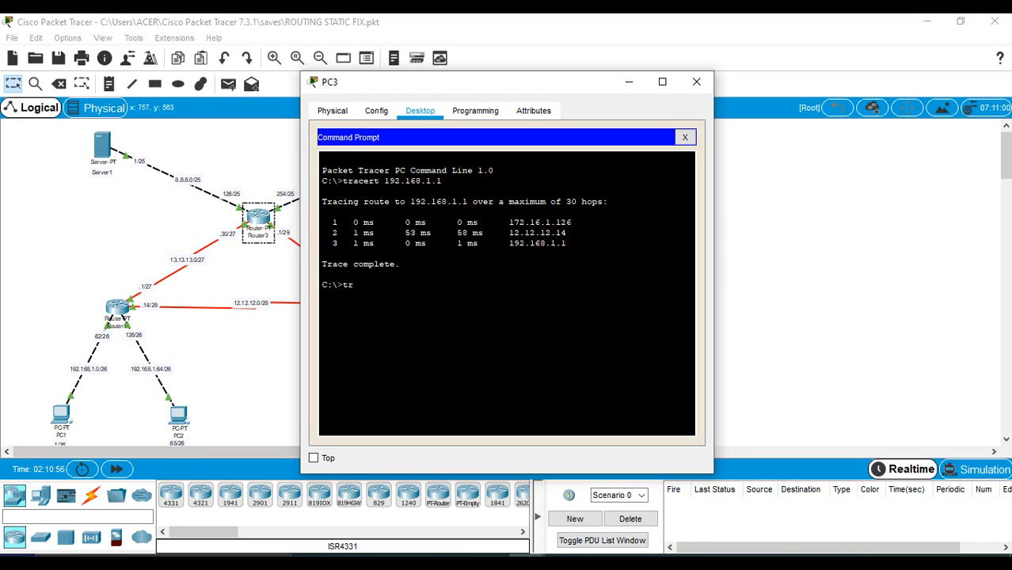
pyautogui.write('ac')
pyautogui.press('BackSpace')
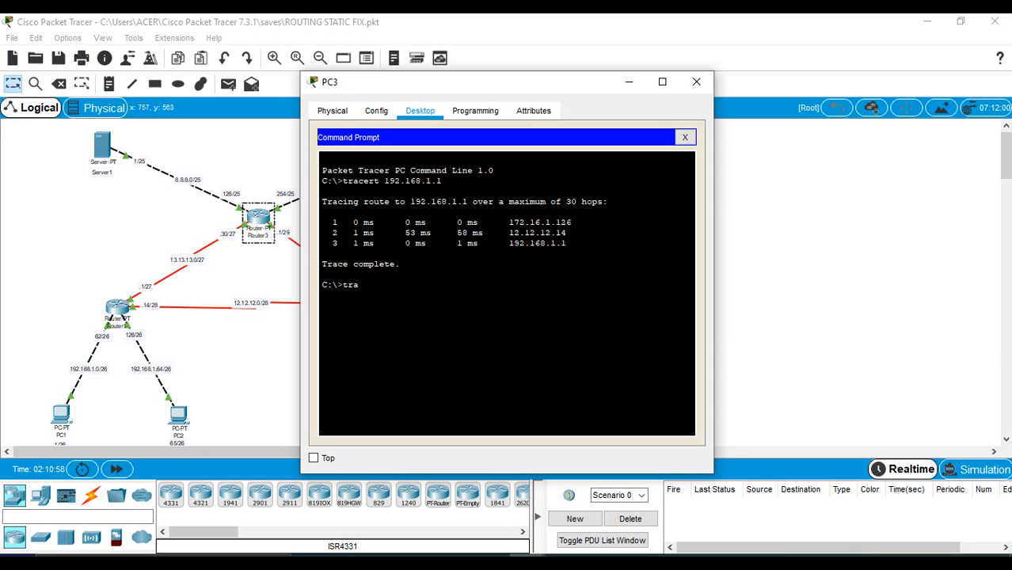
pyautogui.write('cert 192.1')
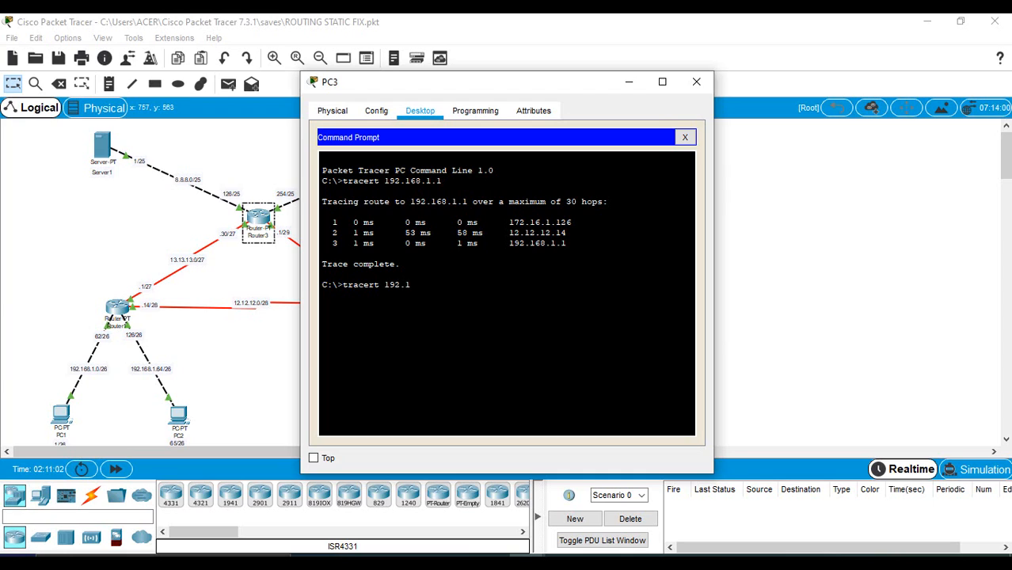
pyautogui.write('68.1.65')
pyautogui.press('Return')
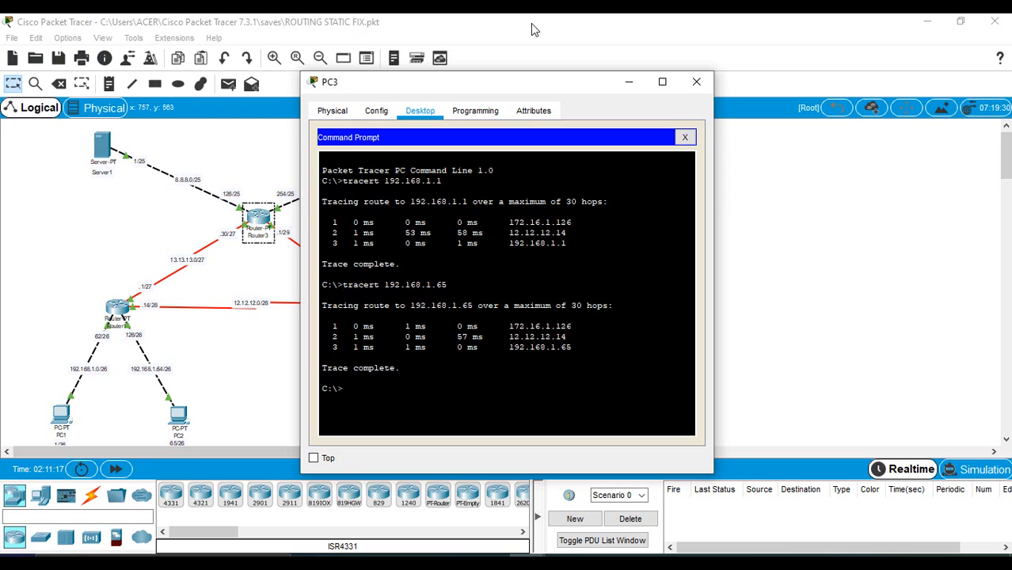
# Step: Trace the route from PC3 to Server1 at 8.8.8.1 and close the PC3 window
pyautogui.write('tracert 8.8.8.1')
pyautogui.press('Return')
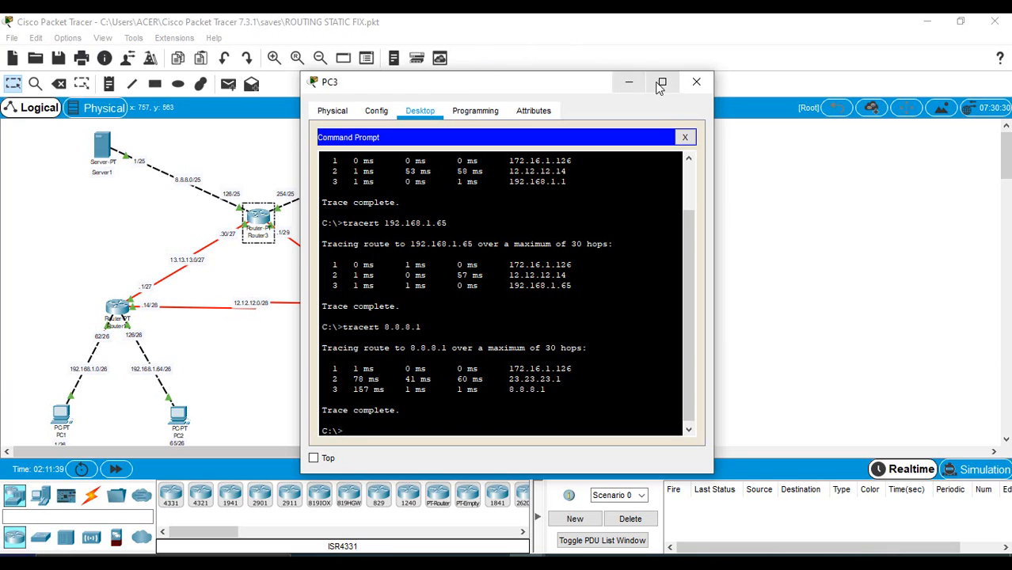
pyautogui.click(705, 83)
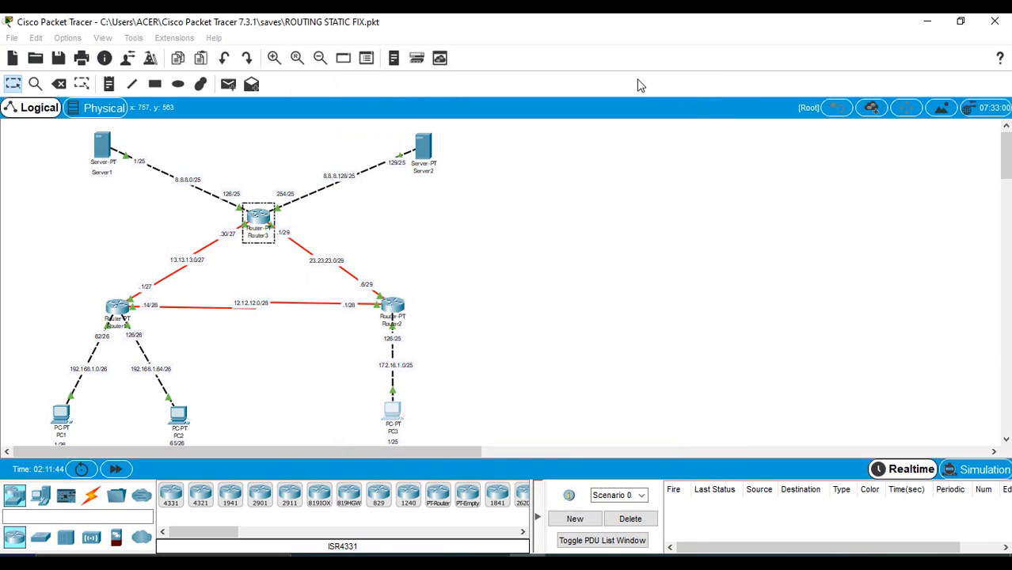
# Step: Trace the route from Server1 to Server2 at 8.8.8.129 in Server1's Command Prompt, keeping the topology uncovered
pyautogui.click(103, 148)
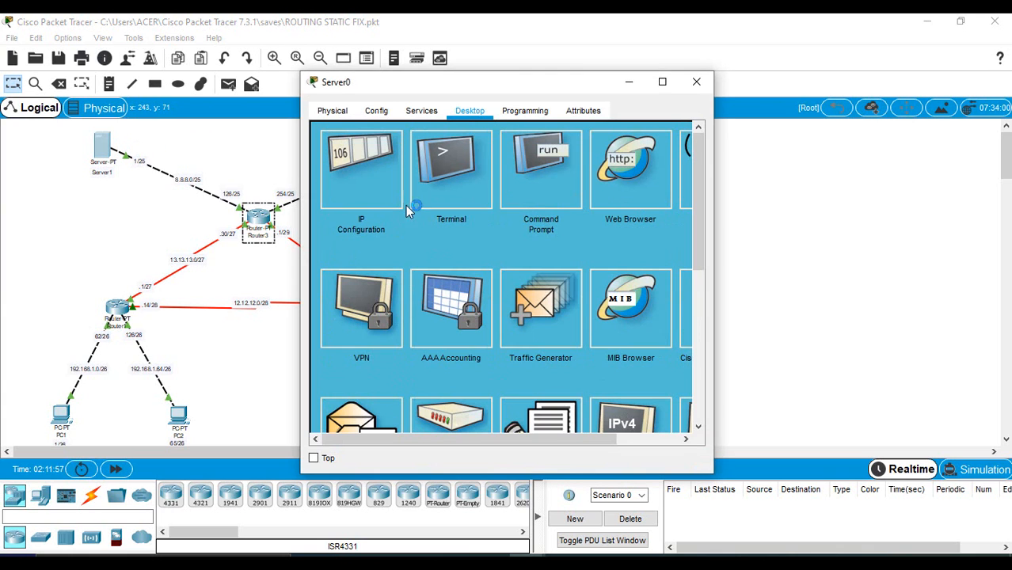
pyautogui.click(558, 174)
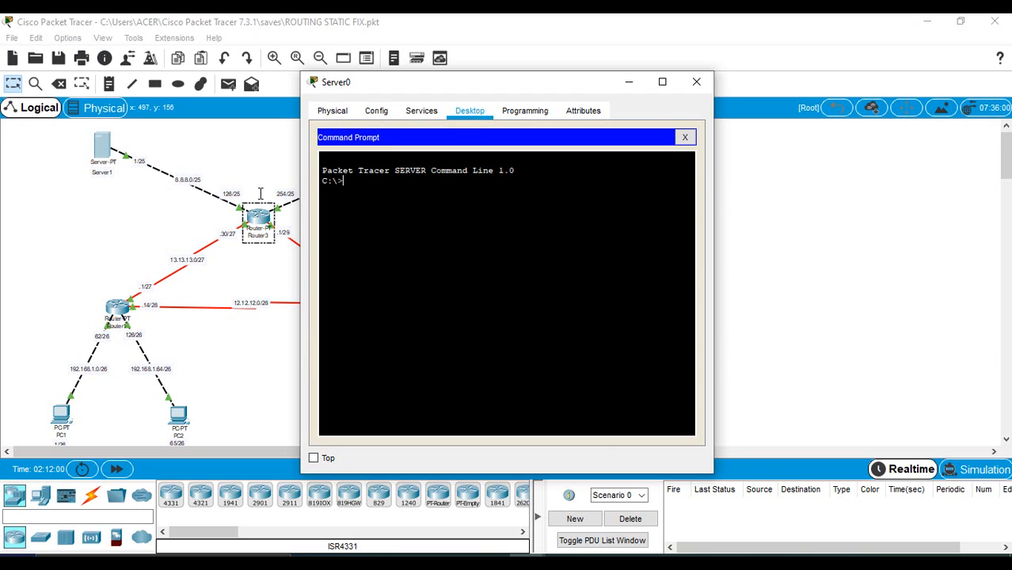
pyautogui.write('tracert')
pyautogui.moveTo(419, 75); pyautogui.dragTo(626, 87)
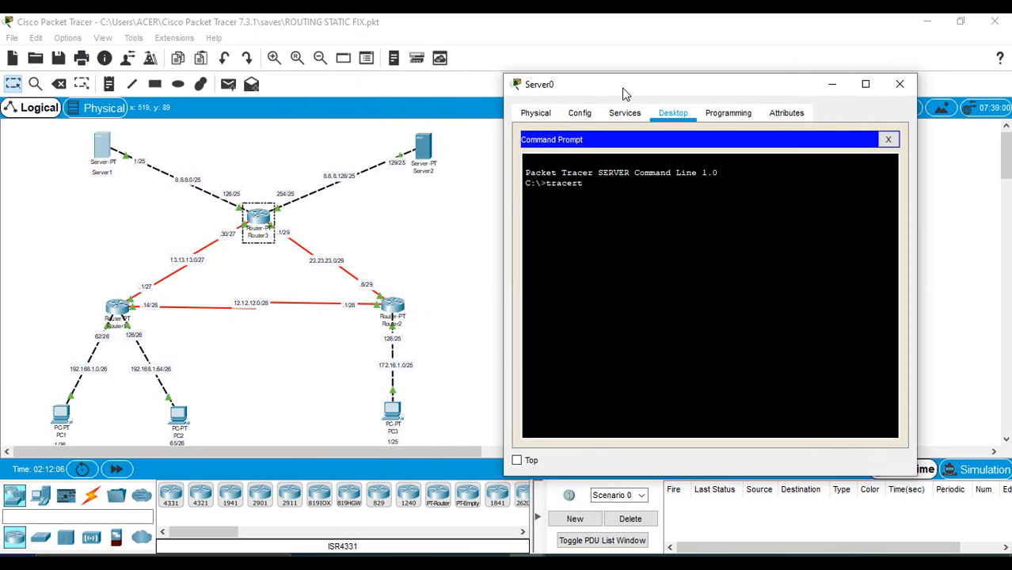
pyautogui.write('8.8.8.129')
pyautogui.press('Return')
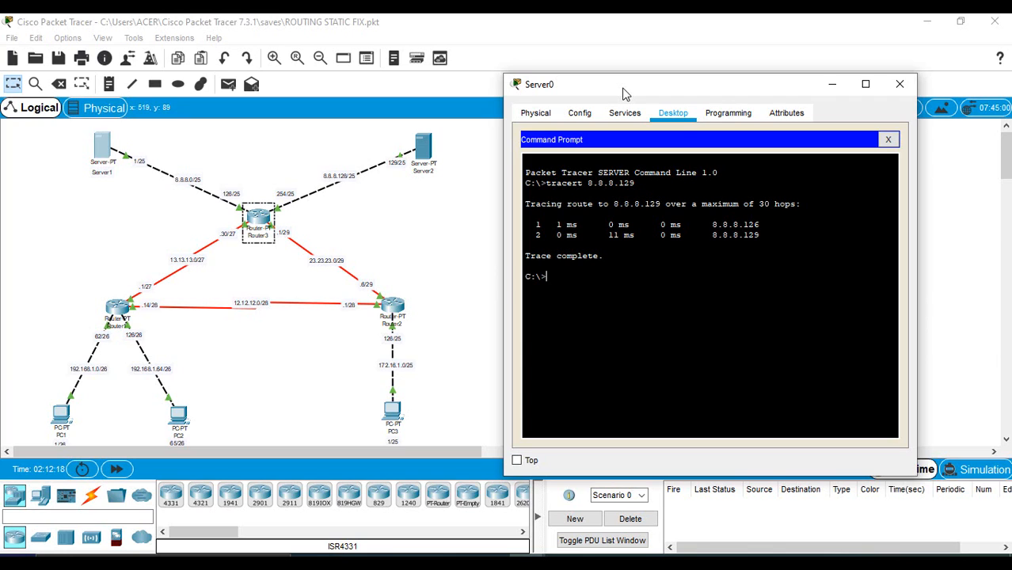
# Step: Trace the route from Server1 to PC2 at 192.168.1.65 with tracert
pyautogui.write('lt')
pyautogui.write('racert')
pyautogui.press('Left')
pyautogui.press('Left')
pyautogui.press('Left')
pyautogui.press('Left')
pyautogui.press('Left')
pyautogui.press('Left')
pyautogui.press('Left')
pyautogui.press('BackSpace')
pyautogui.press('End')
pyautogui.write('192.168.1.65')
pyautogui.press('Return')
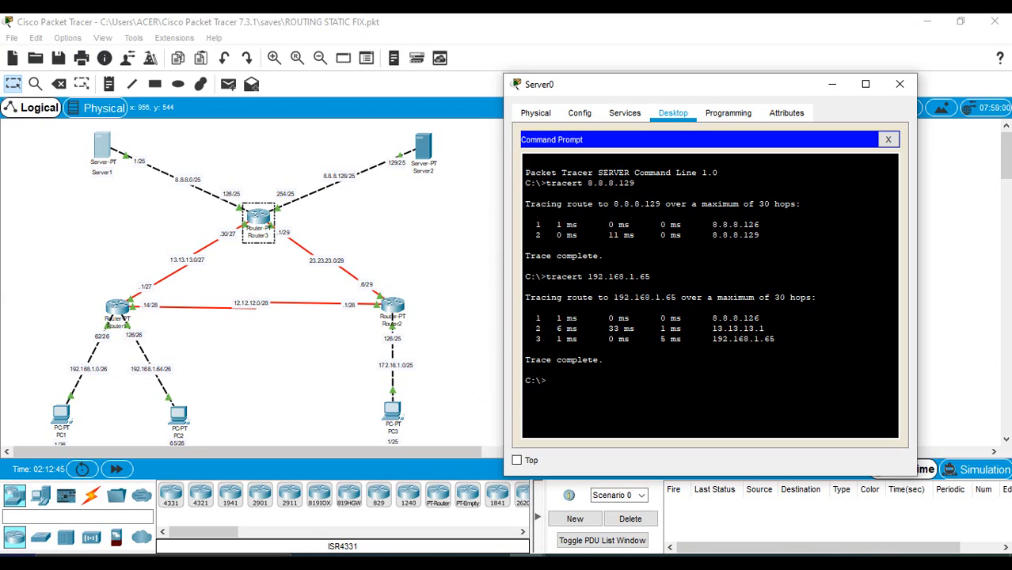
# Step: Trace the route from Server1 to PC3 at 172.16.1.1 with tracert
pyautogui.write('tracert 172.16.1.1')
pyautogui.press('Return')
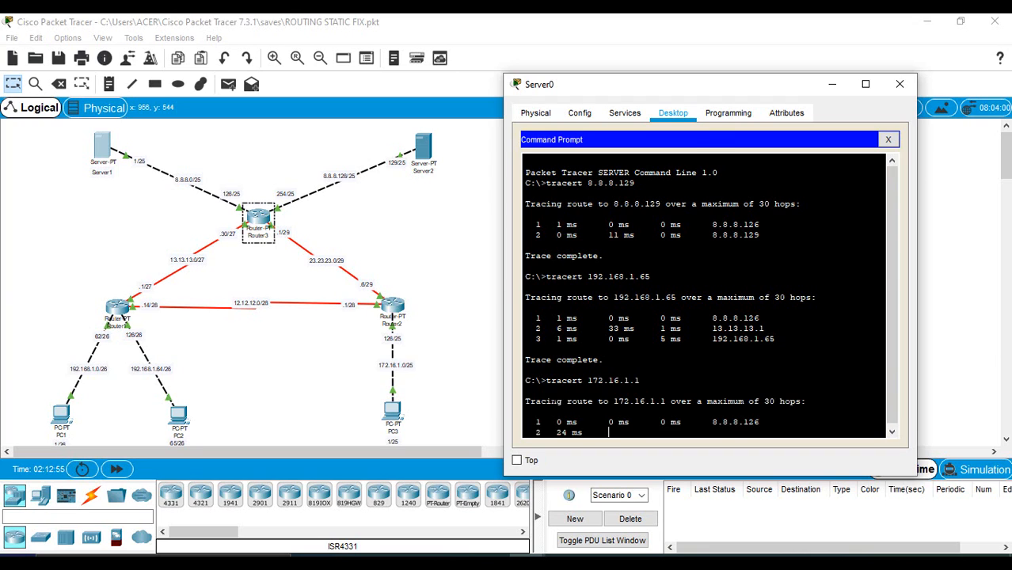